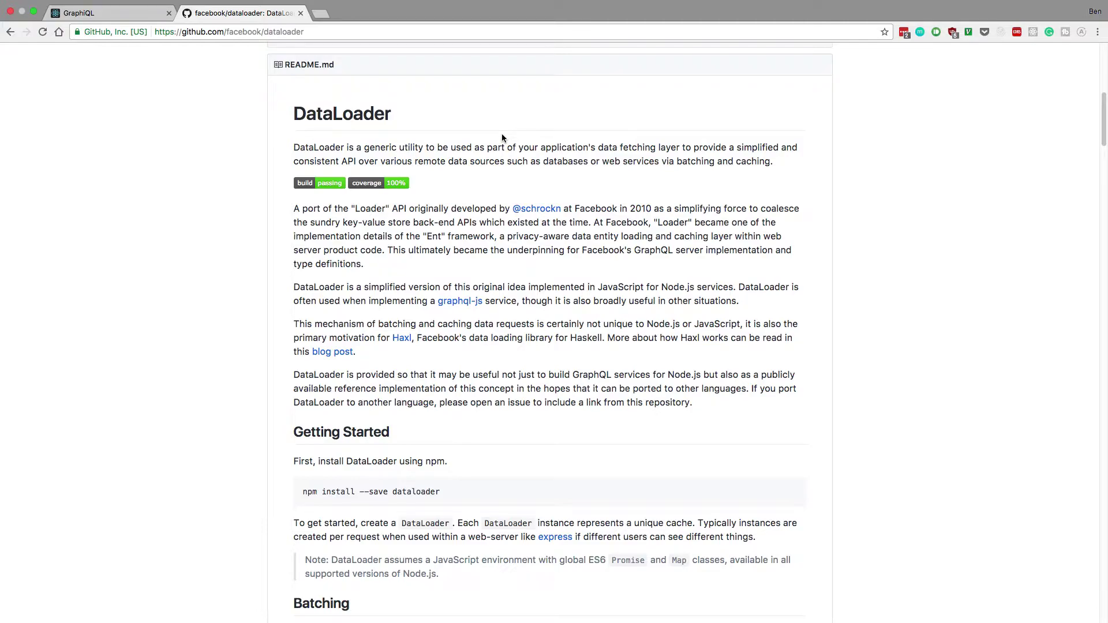
Switch back to the GraphiQL tab holding the userBoards query for owner 1
{"action": "left_click", "coordinate": [145, 15]}
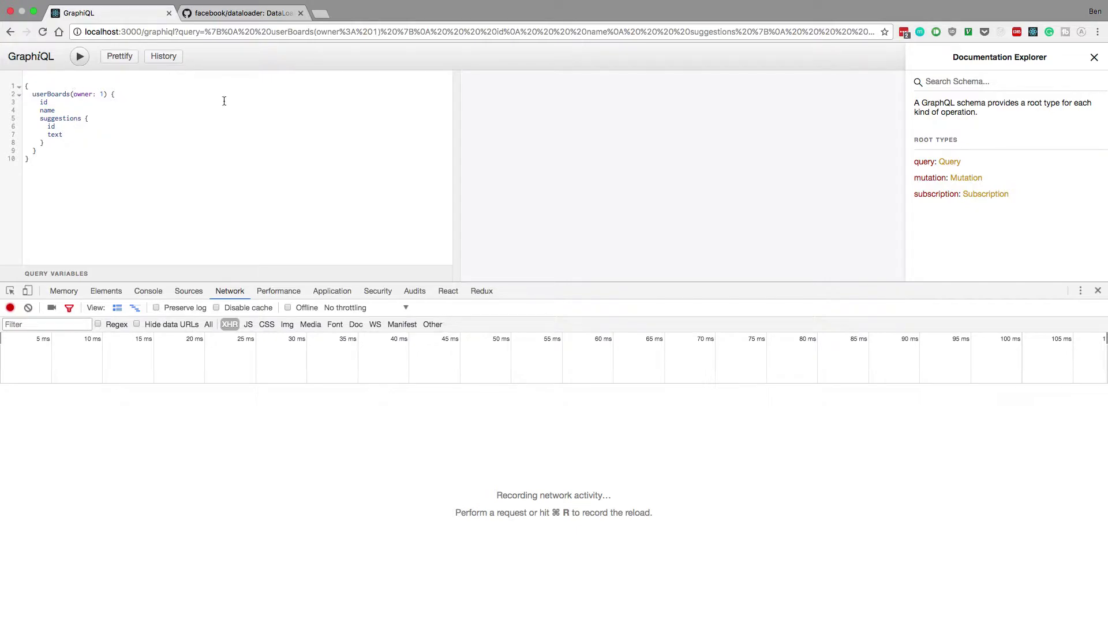
Move to the VS Code desktop showing the server's resolvers file
{"action": "key", "text": "ctrl+Right"}
Check resolvers.js, where Board suggestions are matched by board id, then return to GraphiQL
{"action": "left_click", "coordinate": [263, 10]}
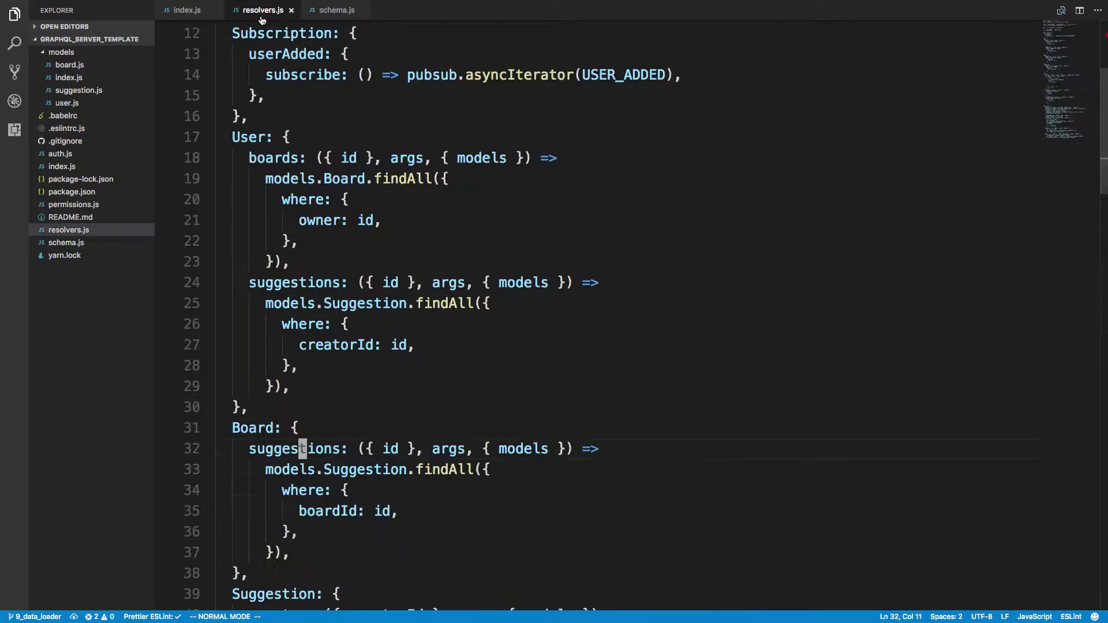
{"action": "scroll", "coordinate": [371, 292], "scroll_direction": "down", "scroll_amount": 3}
{"action": "scroll", "coordinate": [371, 292], "scroll_direction": "down", "scroll_amount": 3}
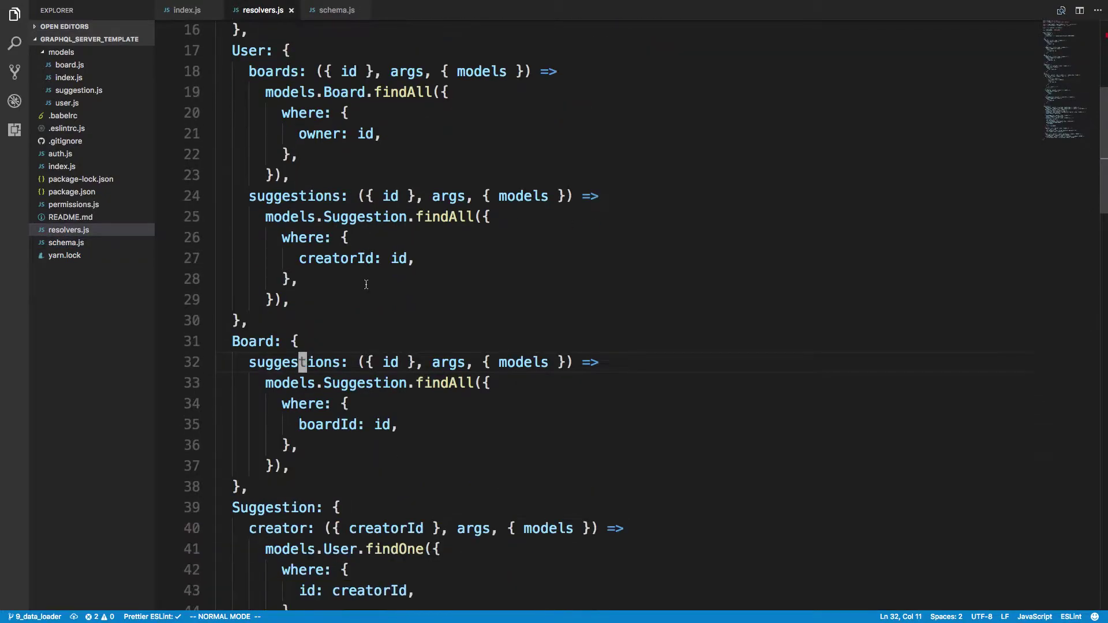
{"action": "scroll", "coordinate": [371, 292], "scroll_direction": "down", "scroll_amount": 4}
{"action": "scroll", "coordinate": [370, 287], "scroll_direction": "down", "scroll_amount": 8}
{"action": "scroll", "coordinate": [371, 287], "scroll_direction": "up", "scroll_amount": 1}
{"action": "scroll", "coordinate": [370, 287], "scroll_direction": "up", "scroll_amount": 1}
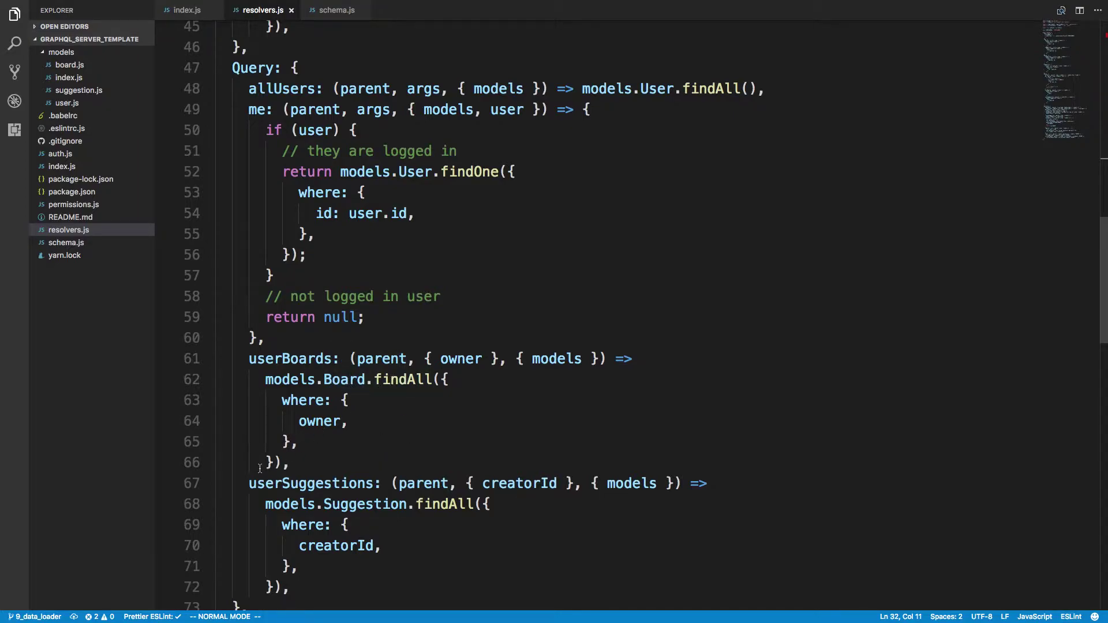
{"action": "scroll", "coordinate": [423, 362], "scroll_direction": "up", "scroll_amount": 3}
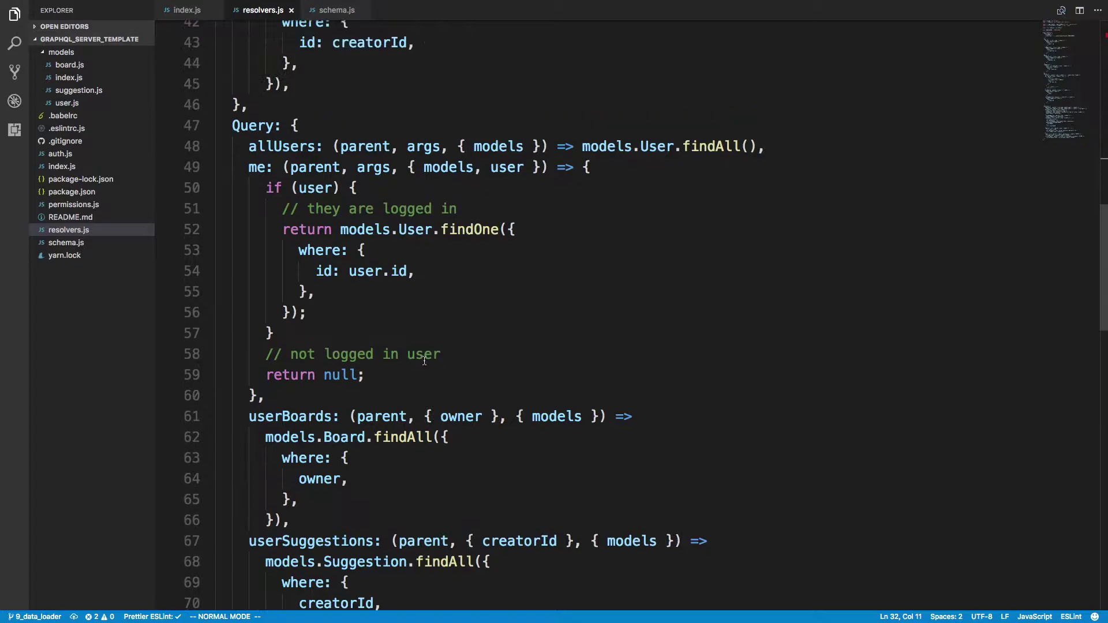
{"action": "scroll", "coordinate": [423, 361], "scroll_direction": "up", "scroll_amount": 15}
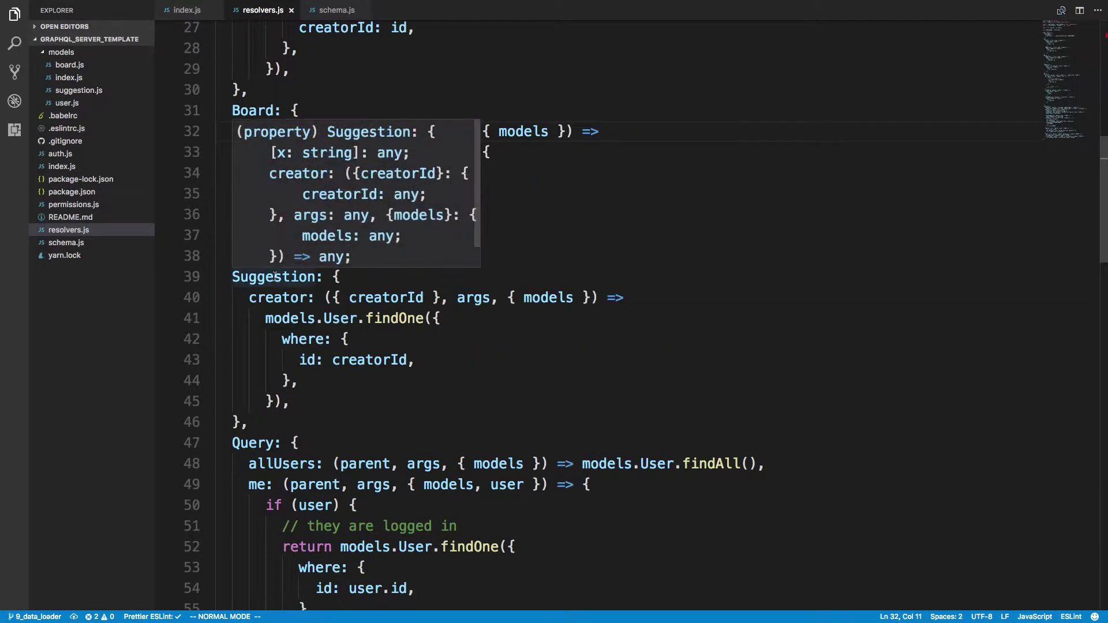
{"action": "scroll", "coordinate": [533, 265], "scroll_direction": "up", "scroll_amount": 5}
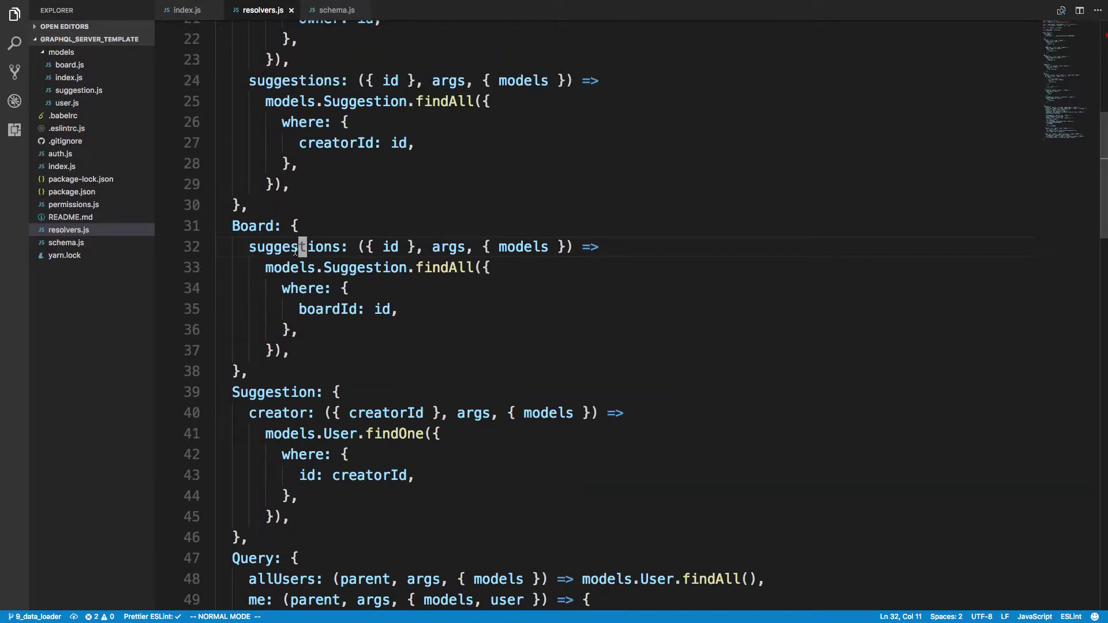
{"action": "key", "text": "ctrl+Left"}
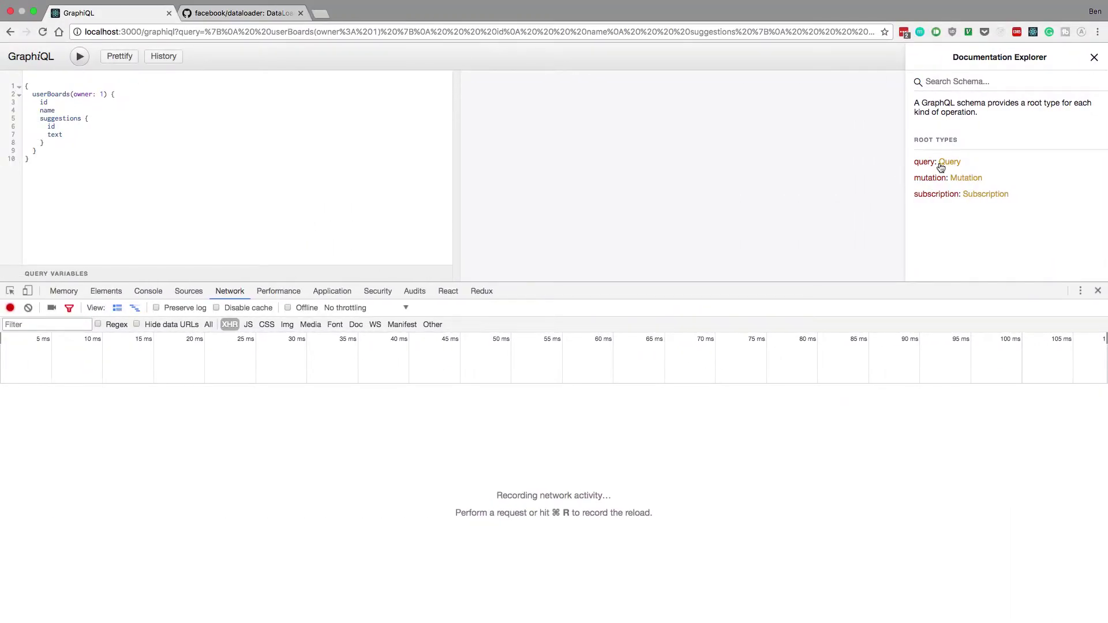
Open the Board type docs from Query's userBoards, glancing briefly at the resolvers code
{"action": "left_click", "coordinate": [949, 162]}
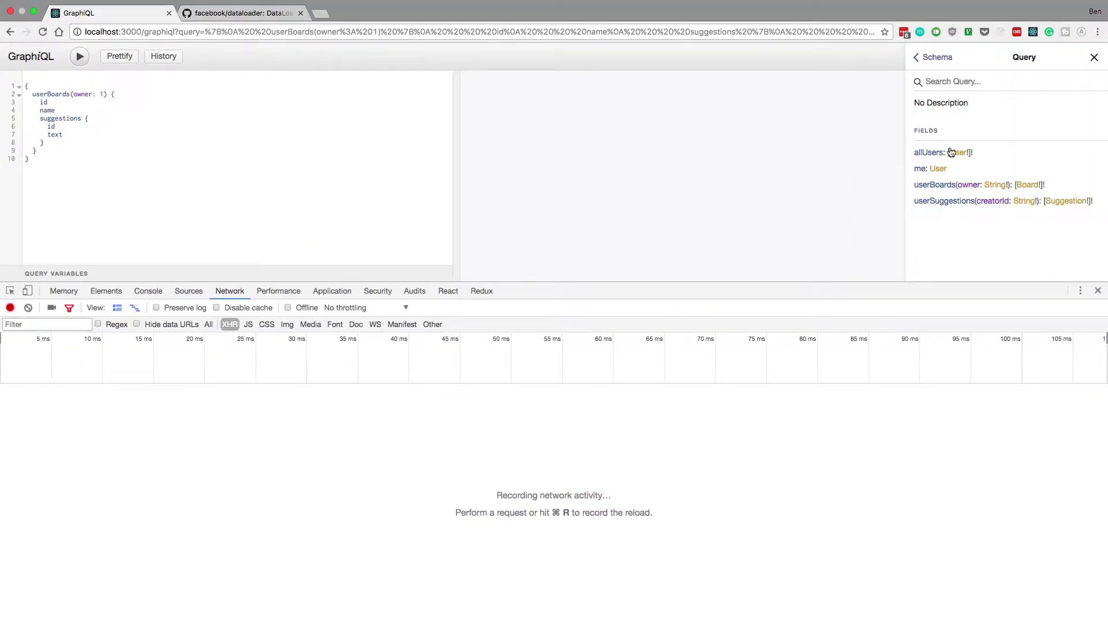
{"action": "left_click", "coordinate": [1022, 184]}
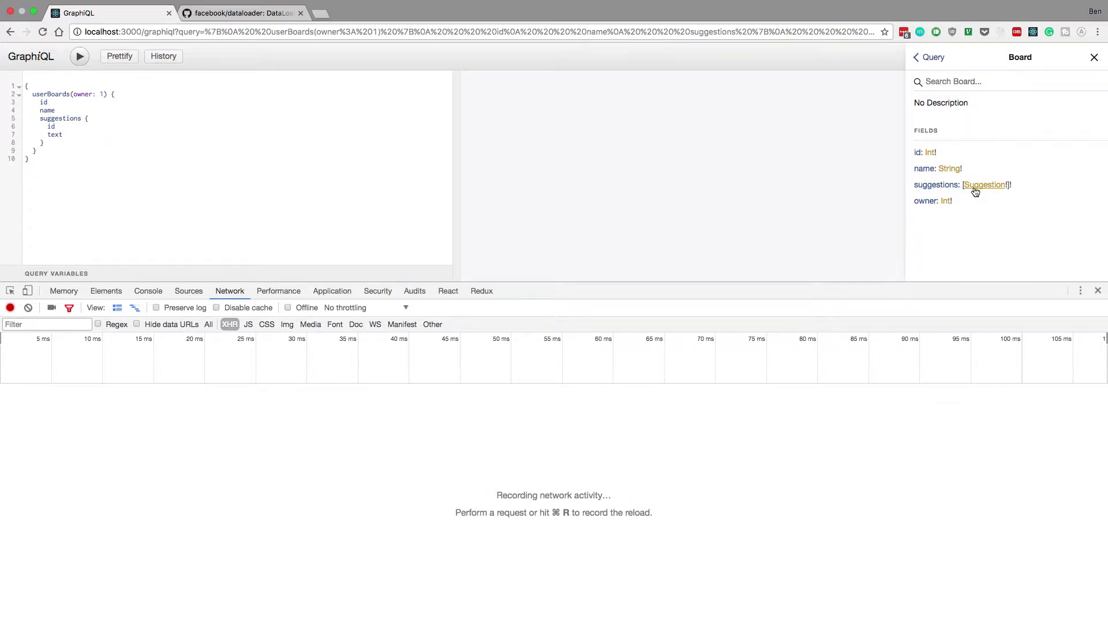
{"action": "key", "text": "super+Tab"}
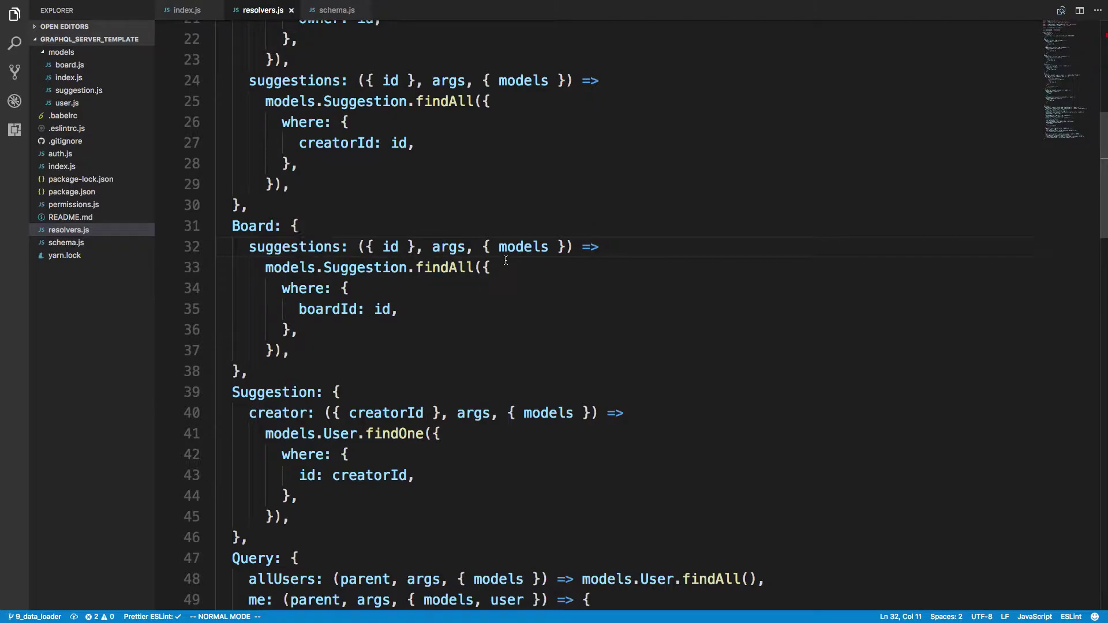
{"action": "key", "text": "super+Tab"}
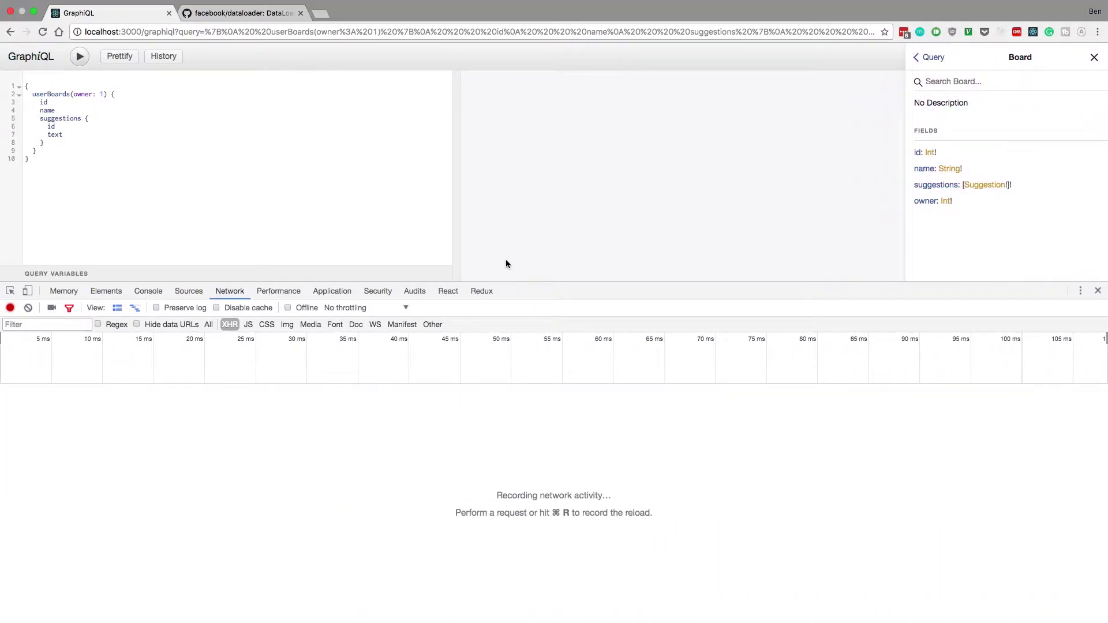
Change userBoards' owner argument on schema.js line 39 from String! to Int!
{"action": "key", "text": "super+Tab"}
{"action": "left_click", "coordinate": [335, 11]}
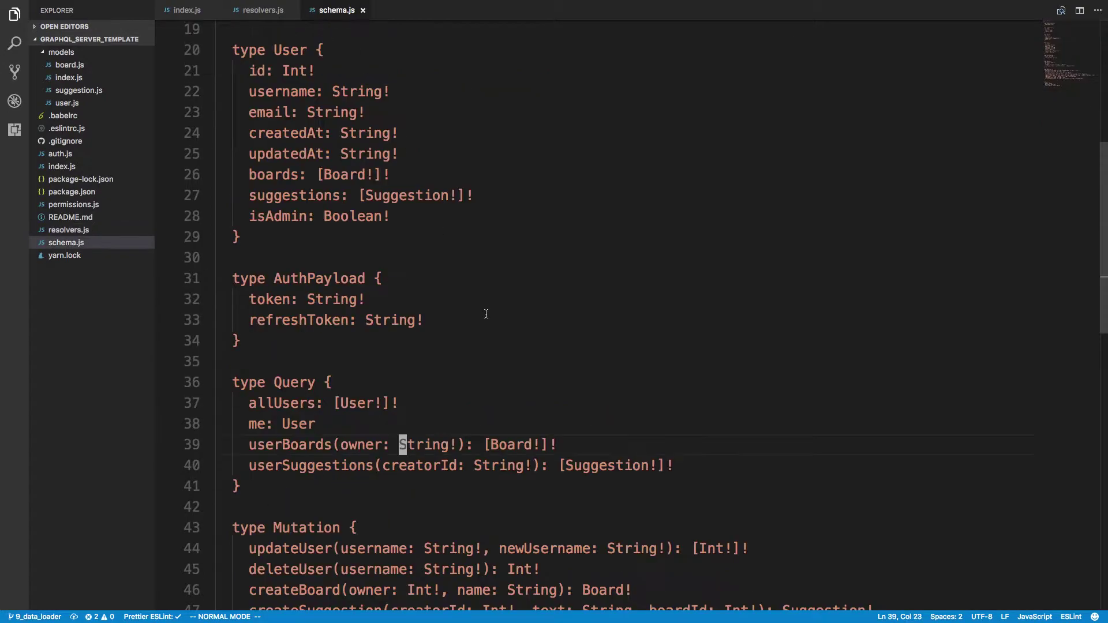
{"action": "type", "text": "cwInt"}
{"action": "key", "text": "Escape"}
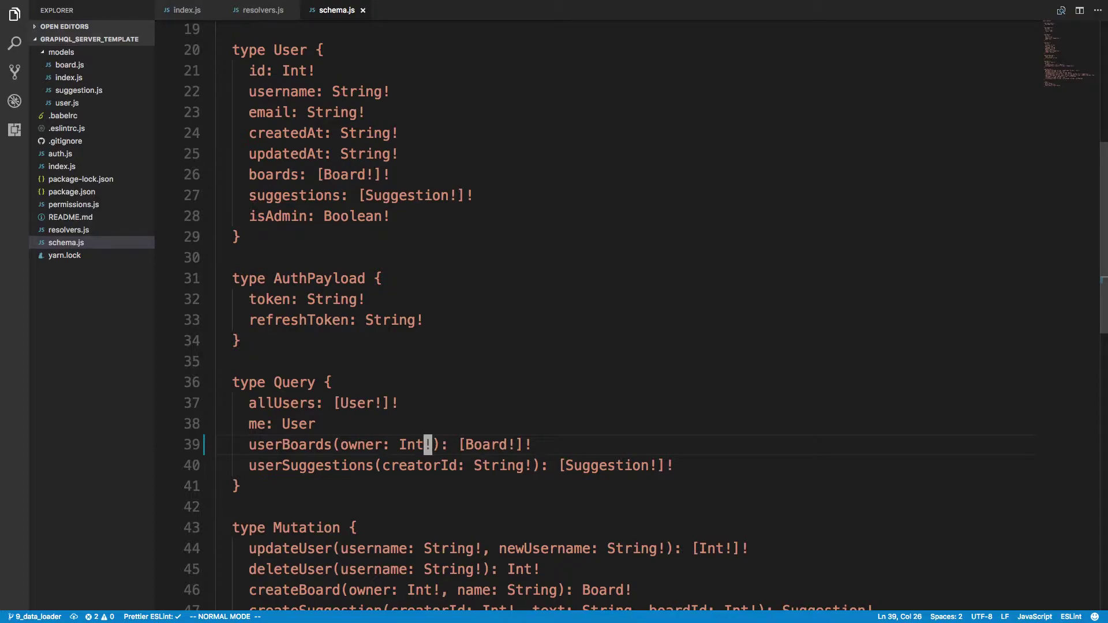
{"action": "left_click", "coordinate": [261, 9]}
{"action": "mouse_move", "coordinate": [297, 80]}
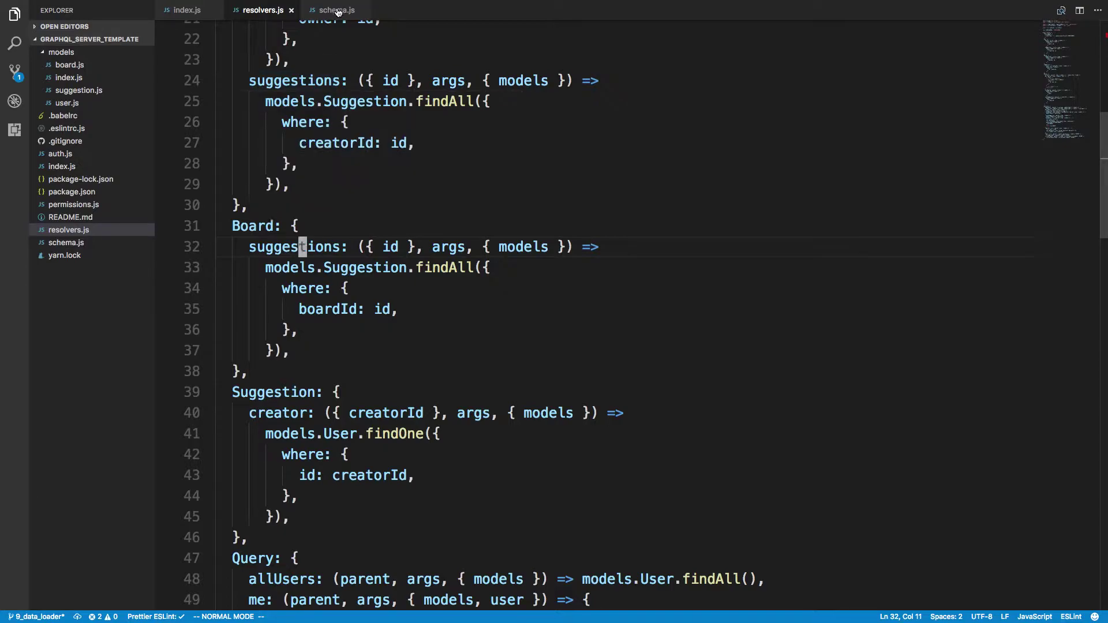
{"action": "key", "text": "ctrl+Tab"}
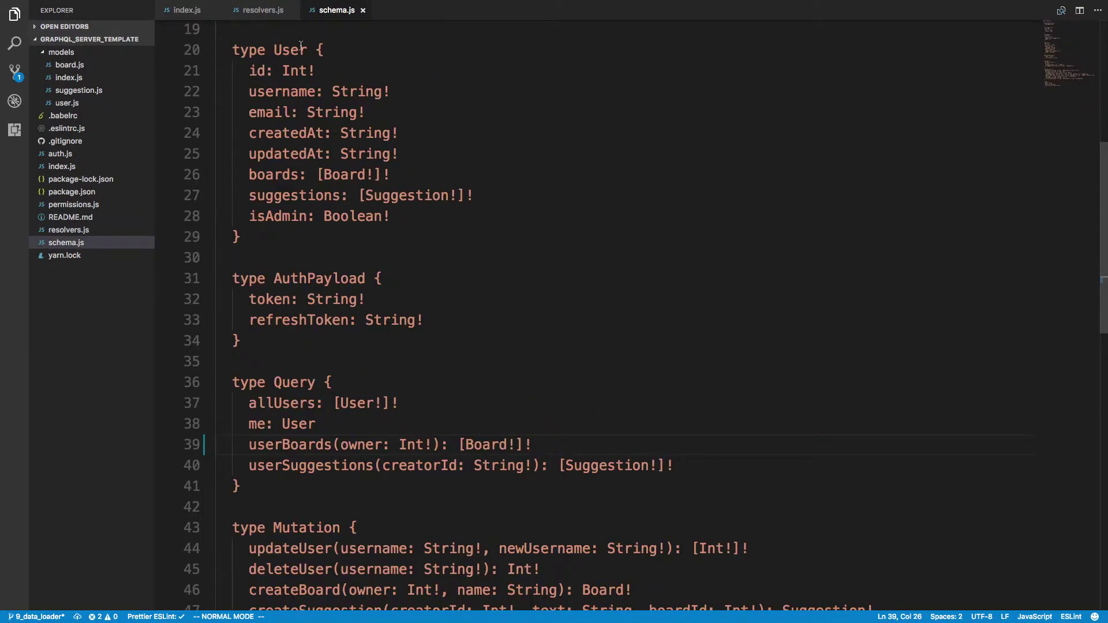
{"action": "left_click", "coordinate": [259, 9]}
{"action": "key", "text": "super+Tab"}
Execute the userBoards query repeatedly until eleven graphql requests appear in the Network panel
{"action": "left_click", "coordinate": [81, 57]}
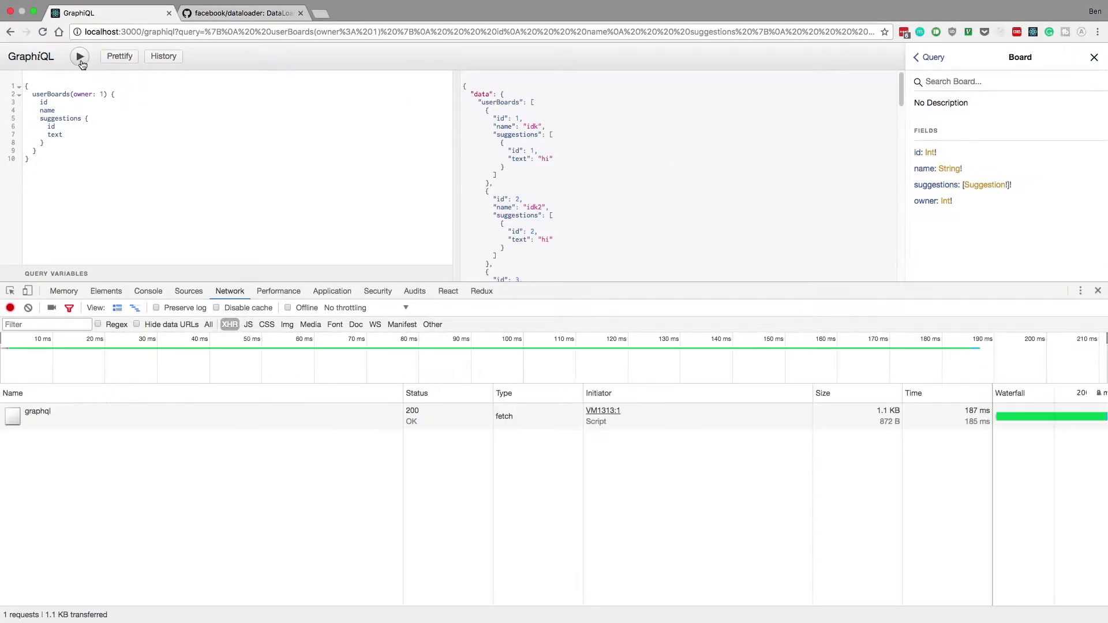
{"action": "scroll", "coordinate": [621, 174], "scroll_direction": "down", "scroll_amount": 5}
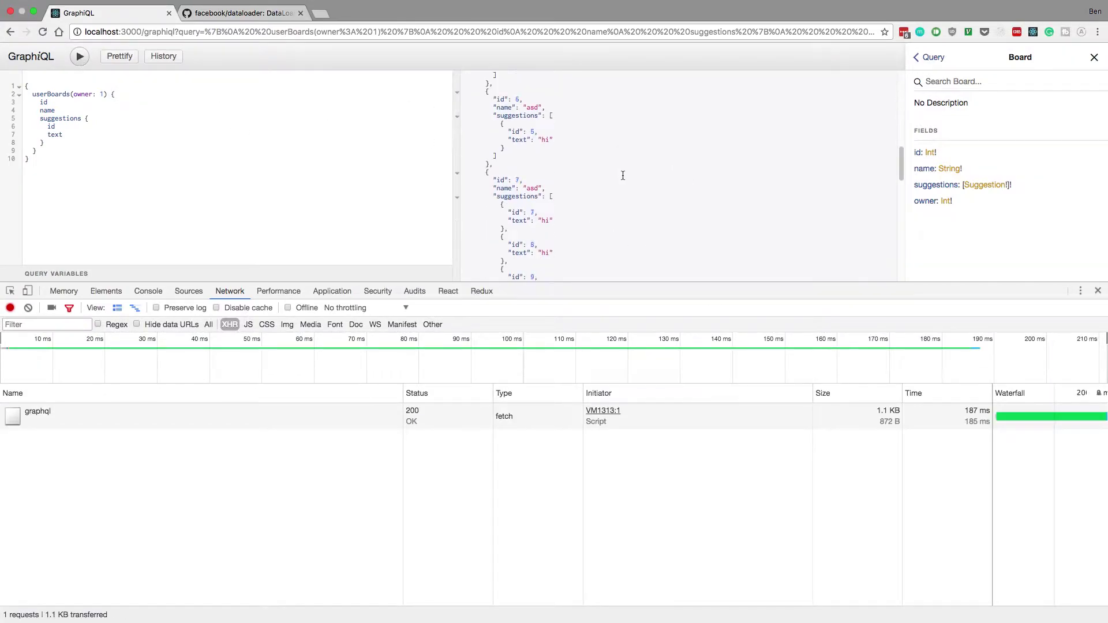
{"action": "scroll", "coordinate": [621, 173], "scroll_direction": "down", "scroll_amount": 5}
{"action": "scroll", "coordinate": [621, 176], "scroll_direction": "down", "scroll_amount": 5}
{"action": "scroll", "coordinate": [621, 177], "scroll_direction": "down", "scroll_amount": 4}
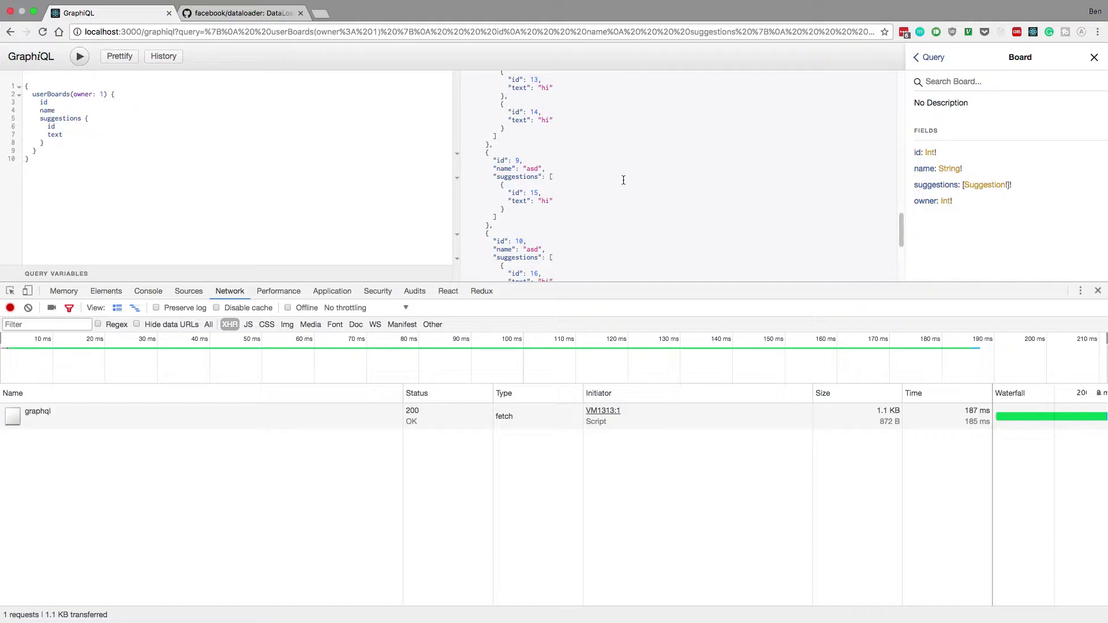
{"action": "scroll", "coordinate": [623, 180], "scroll_direction": "down", "scroll_amount": 4}
{"action": "scroll", "coordinate": [630, 183], "scroll_direction": "down", "scroll_amount": 3}
{"action": "scroll", "coordinate": [630, 184], "scroll_direction": "up", "scroll_amount": 10}
{"action": "scroll", "coordinate": [630, 183], "scroll_direction": "up", "scroll_amount": 5}
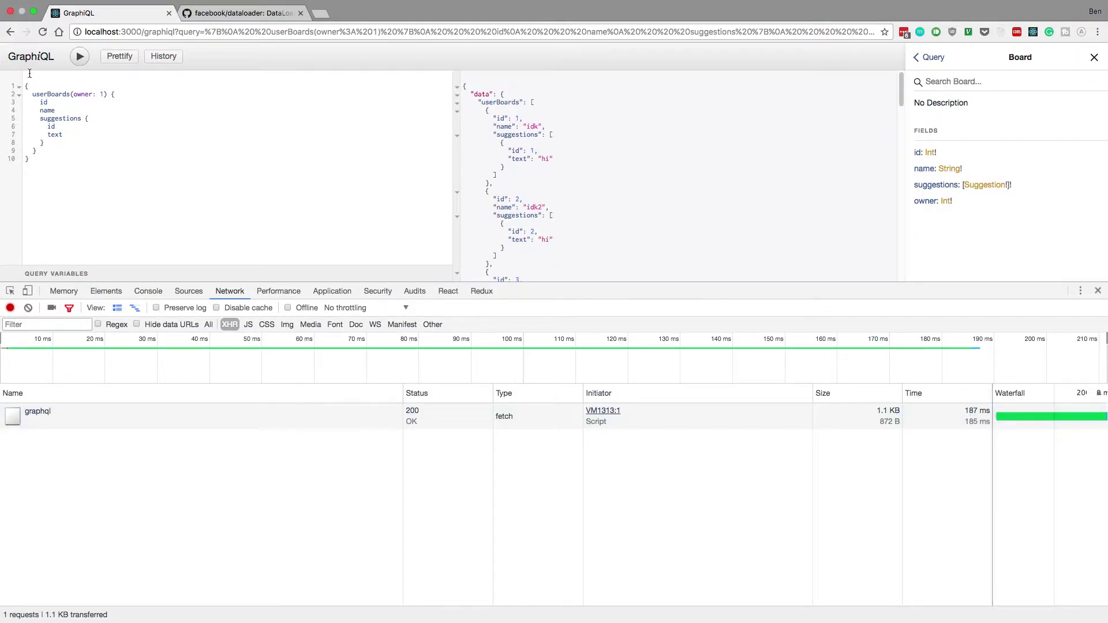
{"action": "left_click", "coordinate": [81, 56]}
{"action": "left_click", "coordinate": [81, 57]}
{"action": "left_click", "coordinate": [80, 57]}
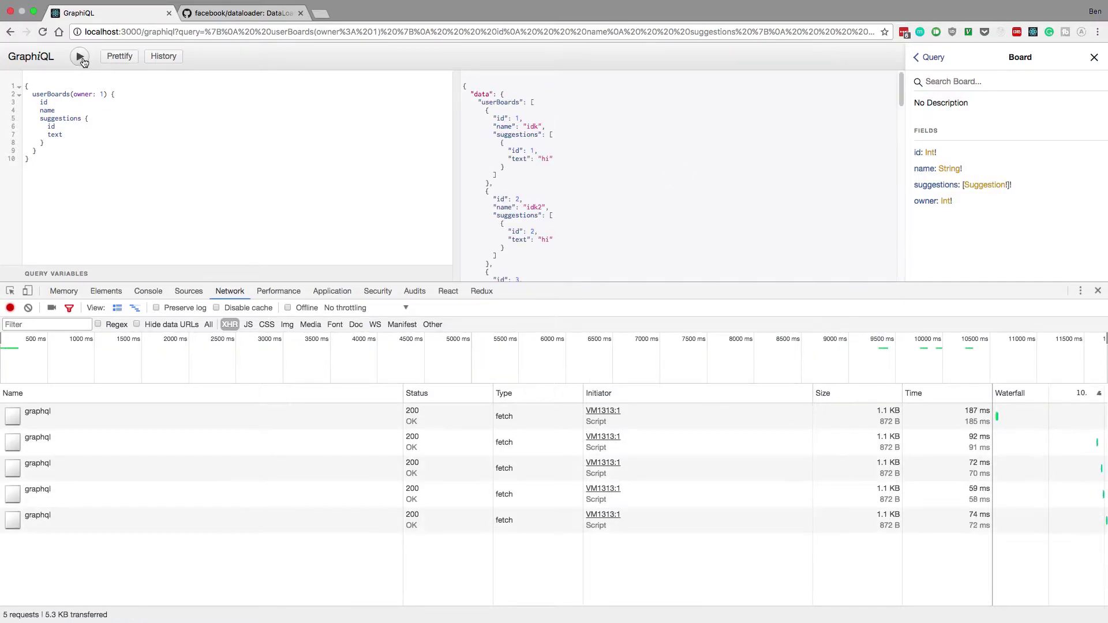
{"action": "left_click", "coordinate": [81, 56]}
{"action": "left_click", "coordinate": [81, 57]}
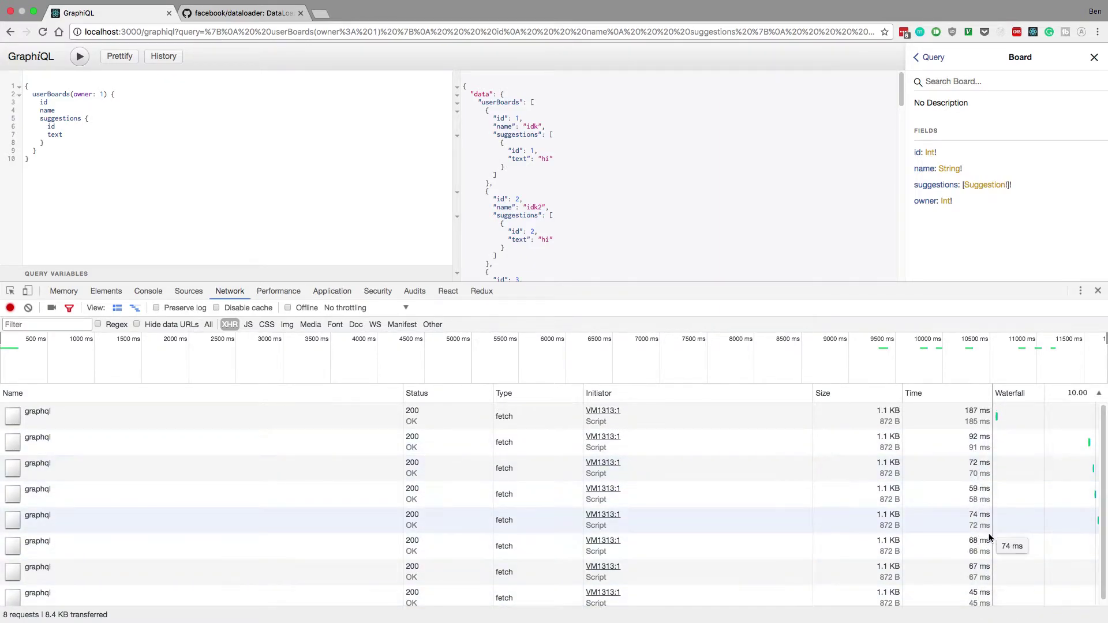
{"action": "scroll", "coordinate": [986, 569], "scroll_direction": "down", "scroll_amount": 1}
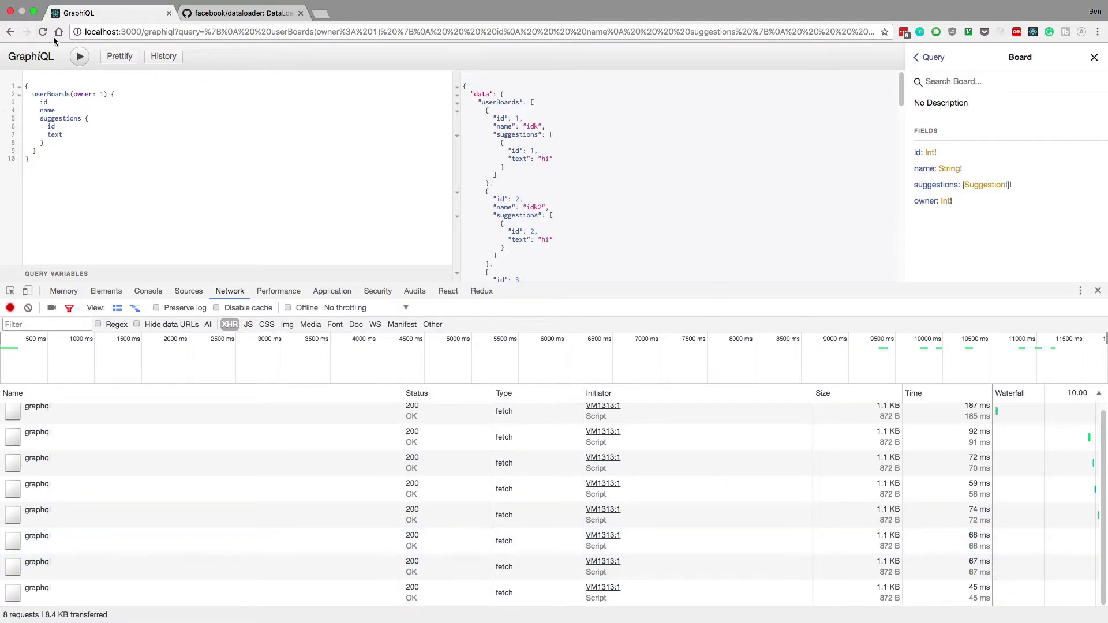
{"action": "left_click", "coordinate": [79, 56]}
{"action": "mouse_move", "coordinate": [603, 535]}
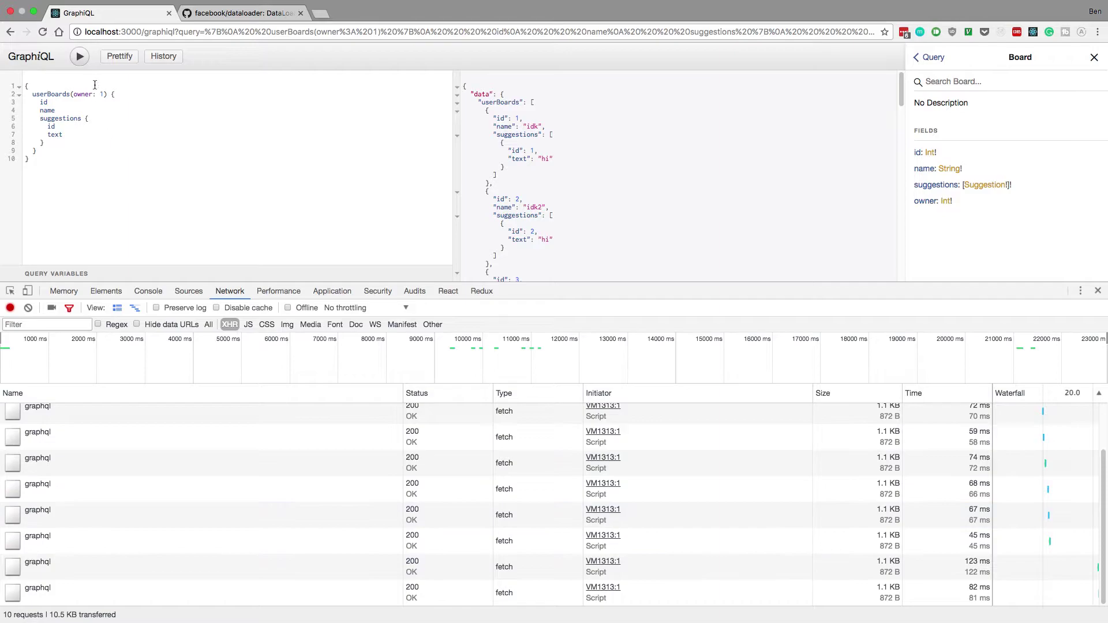
{"action": "key", "text": "ctrl+Return"}
{"action": "scroll", "coordinate": [503, 510], "scroll_direction": "up", "scroll_amount": 2}
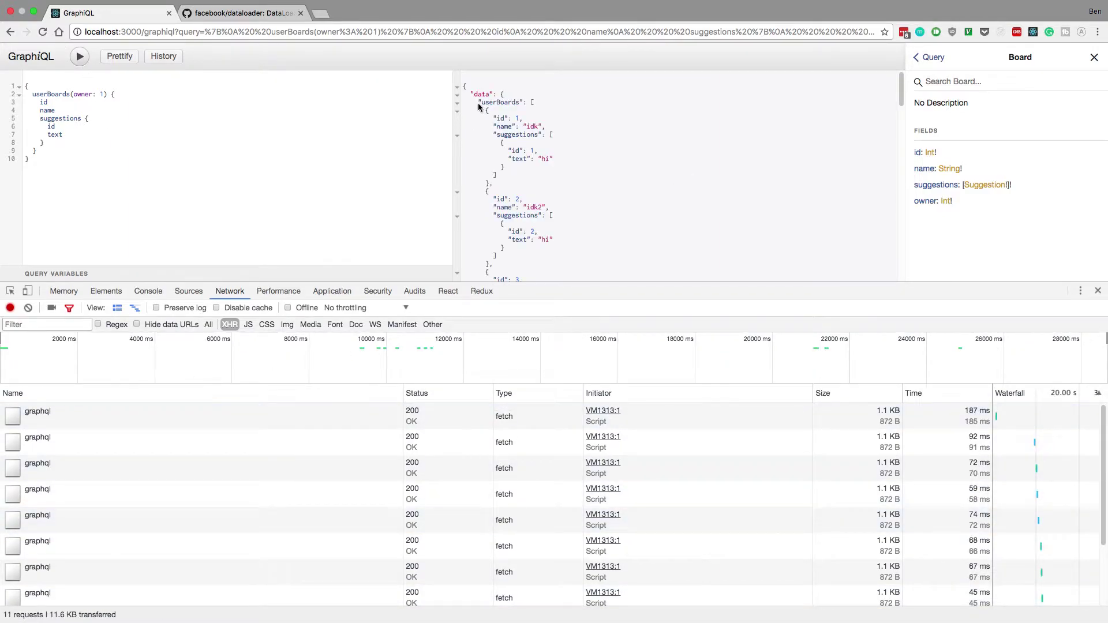
{"action": "key", "text": "super+Tab"}
{"action": "key", "text": "super+Tab"}
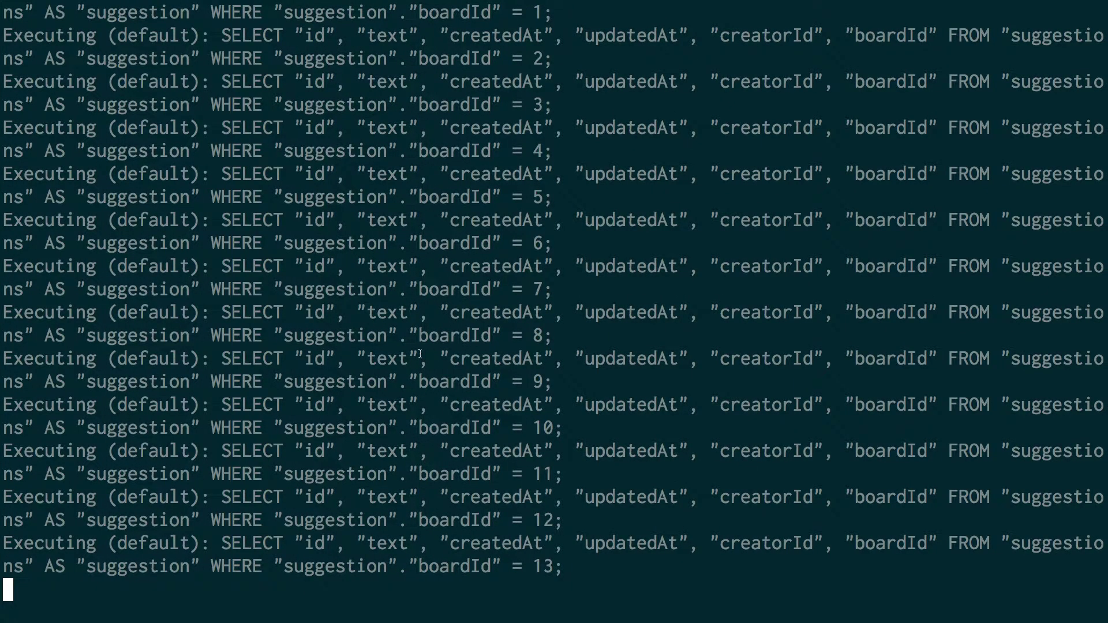
{"action": "key", "text": "super+Tab"}
{"action": "key", "text": "super+Tab"}
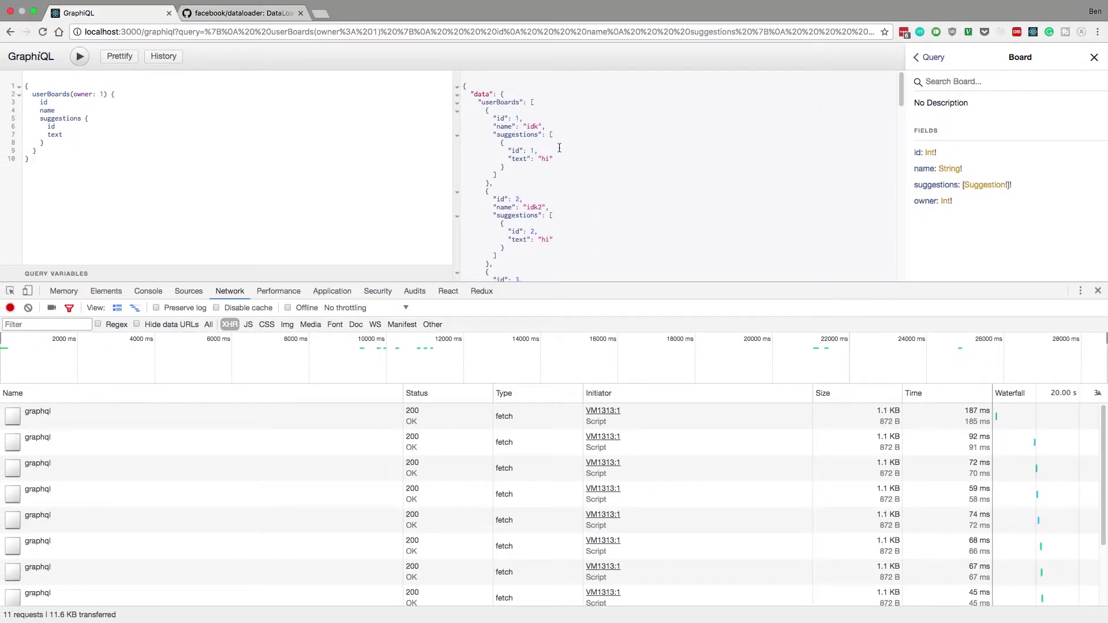
{"action": "scroll", "coordinate": [537, 113], "scroll_direction": "down", "scroll_amount": 8}
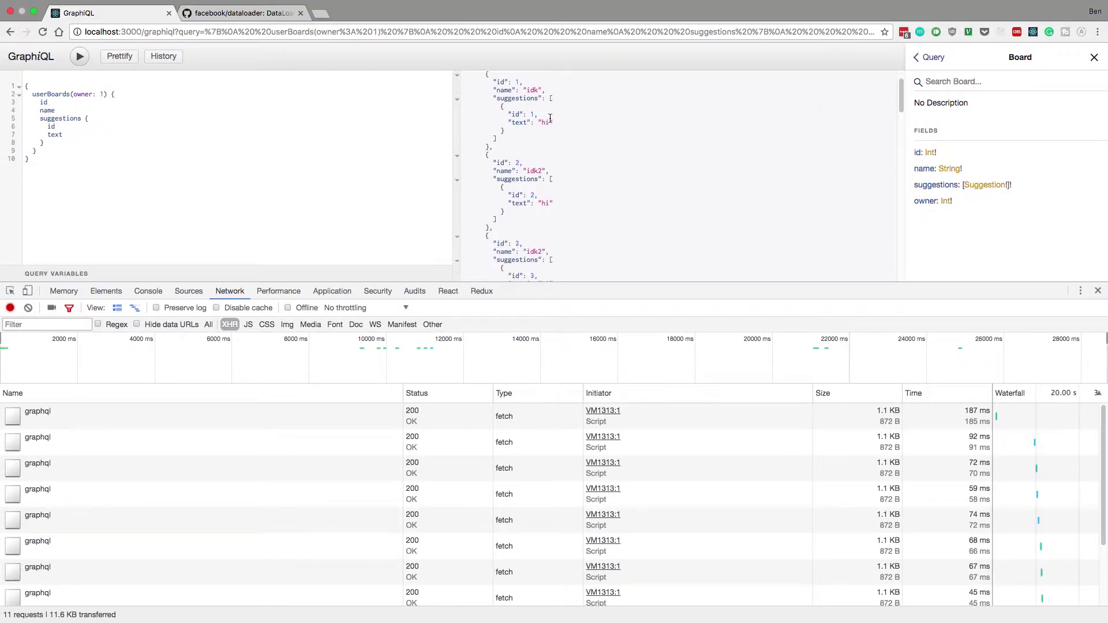
{"action": "scroll", "coordinate": [550, 118], "scroll_direction": "down", "scroll_amount": 10}
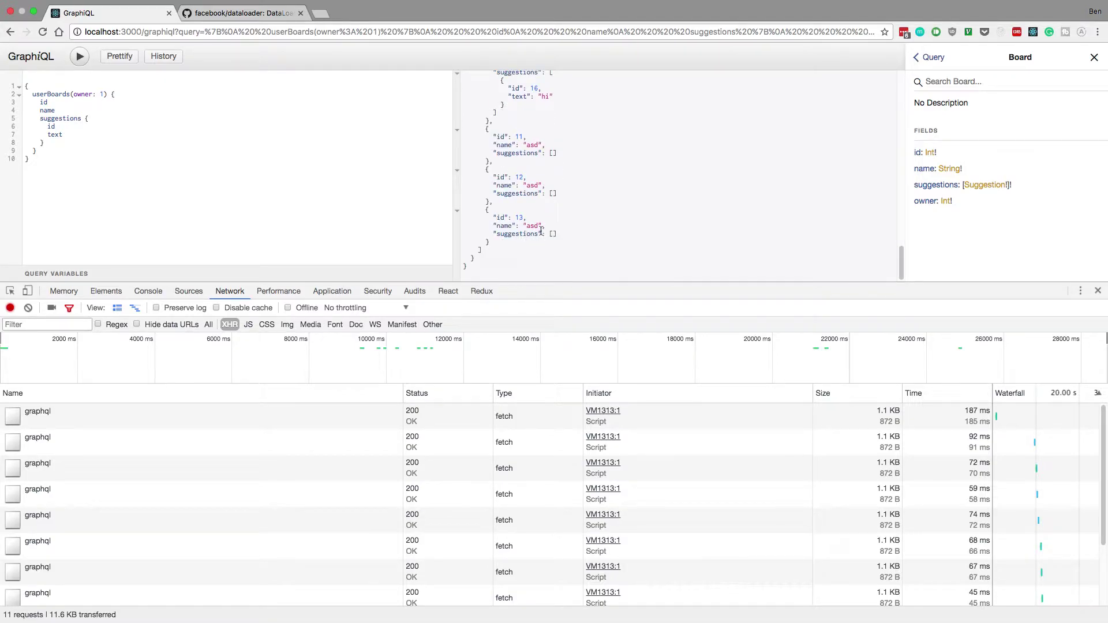
{"action": "scroll", "coordinate": [545, 208], "scroll_direction": "up", "scroll_amount": 8}
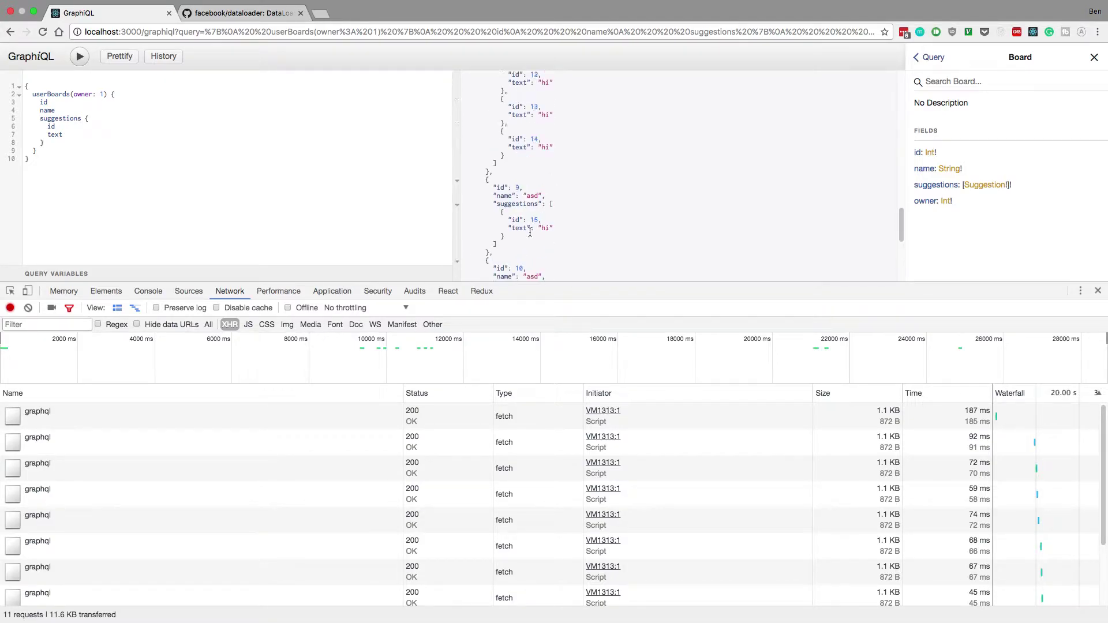
{"action": "scroll", "coordinate": [540, 179], "scroll_direction": "up", "scroll_amount": 2}
{"action": "key", "text": "ctrl+Right"}
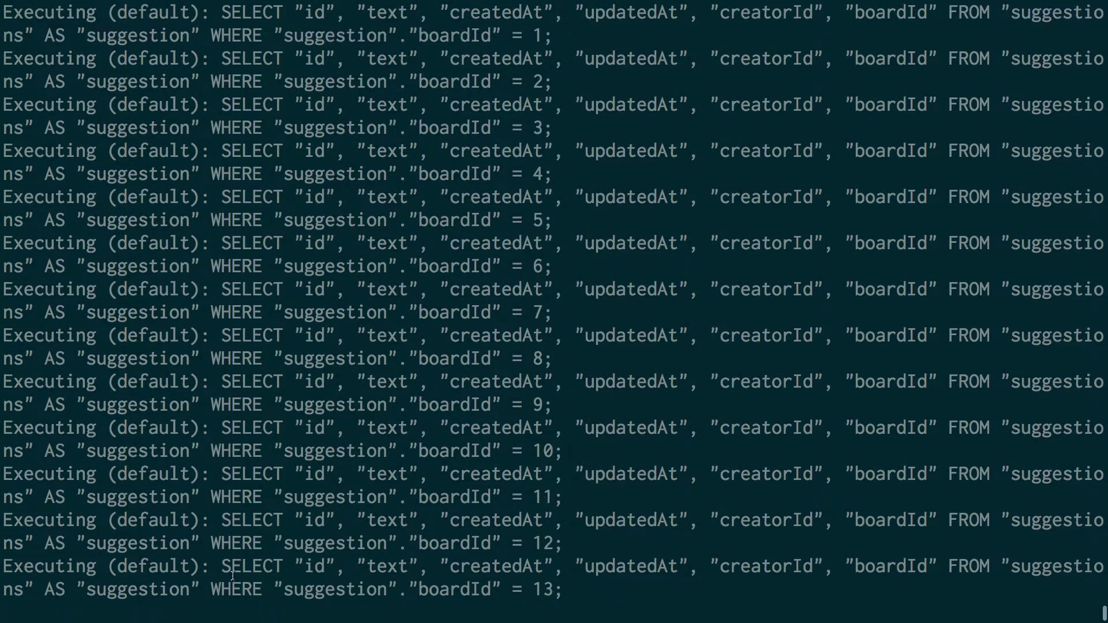
{"action": "scroll", "coordinate": [236, 544], "scroll_direction": "up", "scroll_amount": 1}
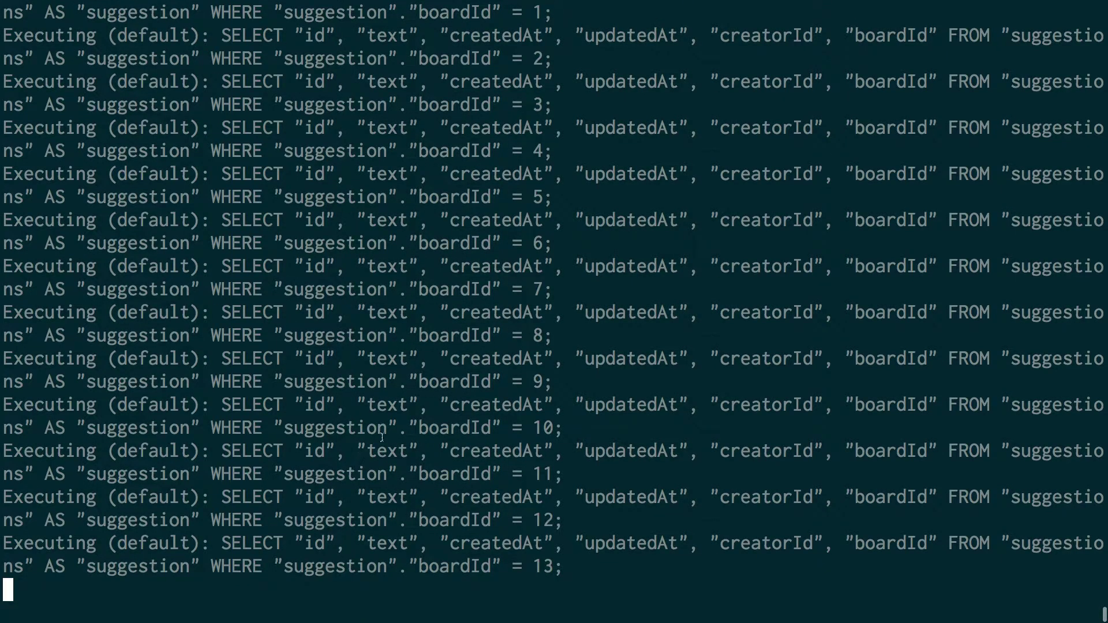
{"action": "key", "text": "ctrl+Left"}
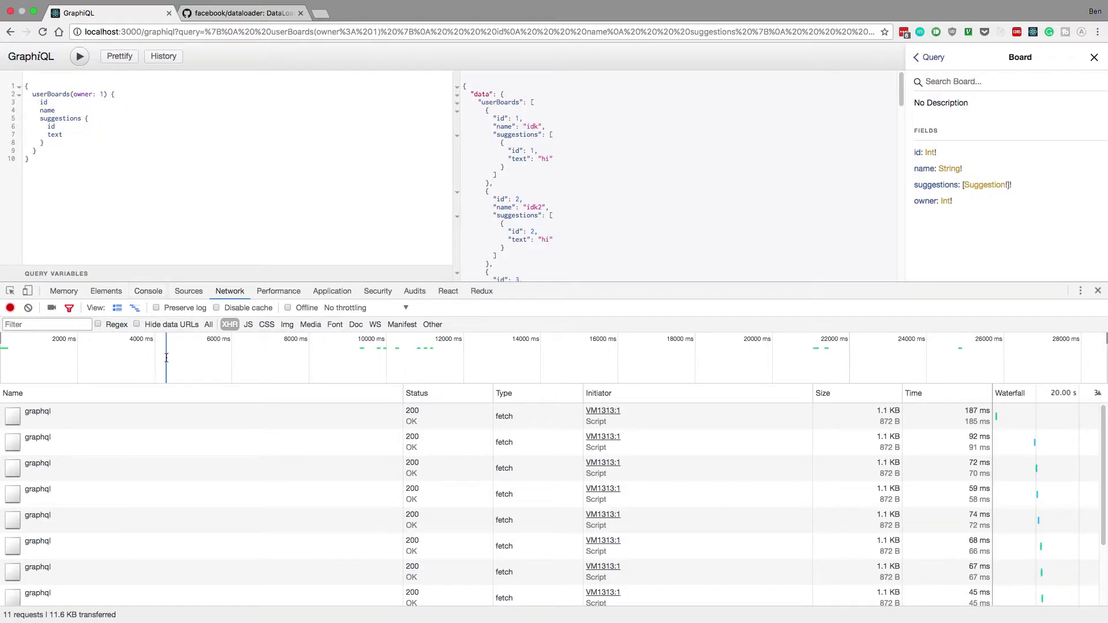
{"action": "type", "text": "r1:"}
Copy the aliased r1 query block and paste a second copy to become alias r2
{"action": "key", "text": "Escape"}
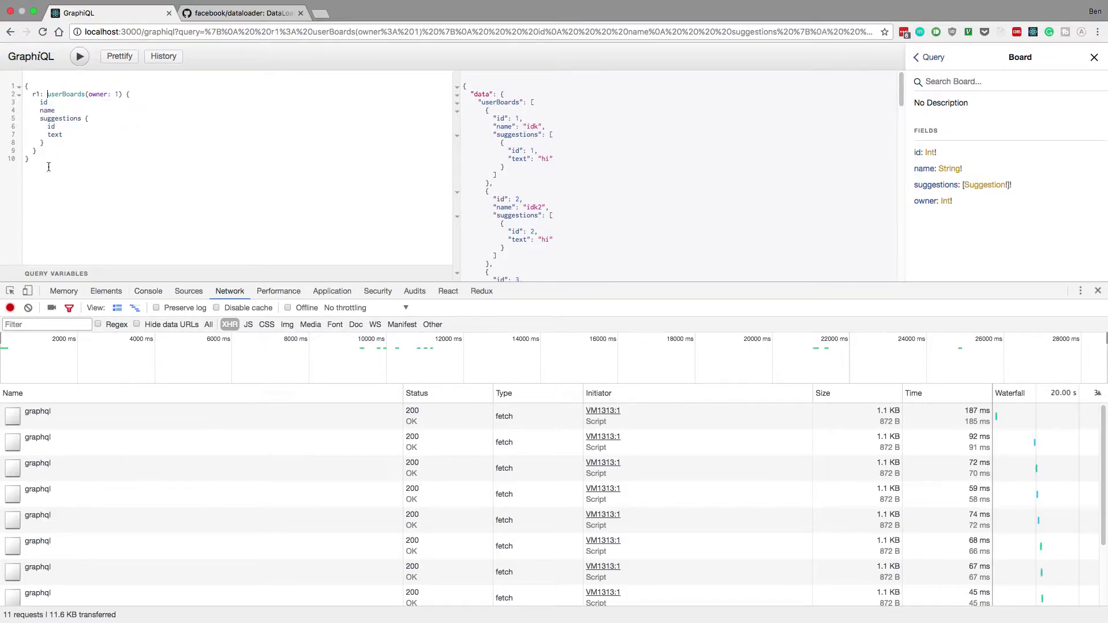
{"action": "left_click_drag", "start_coordinate": [48, 165], "coordinate": [26, 97]}
{"action": "key", "text": "super+c"}
{"action": "left_click", "coordinate": [35, 157]}
{"action": "key", "text": "Return"}
{"action": "key", "text": "super+v"}
{"action": "key", "text": "Escape"}
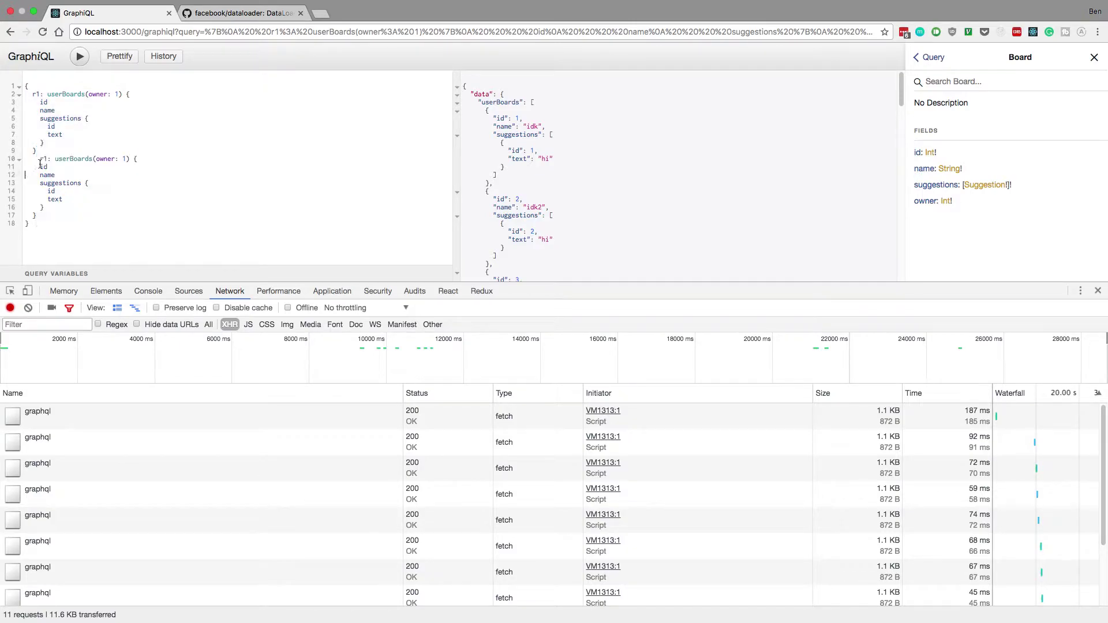
{"action": "left_click", "coordinate": [35, 159]}
{"action": "mouse_move", "coordinate": [54, 135]}
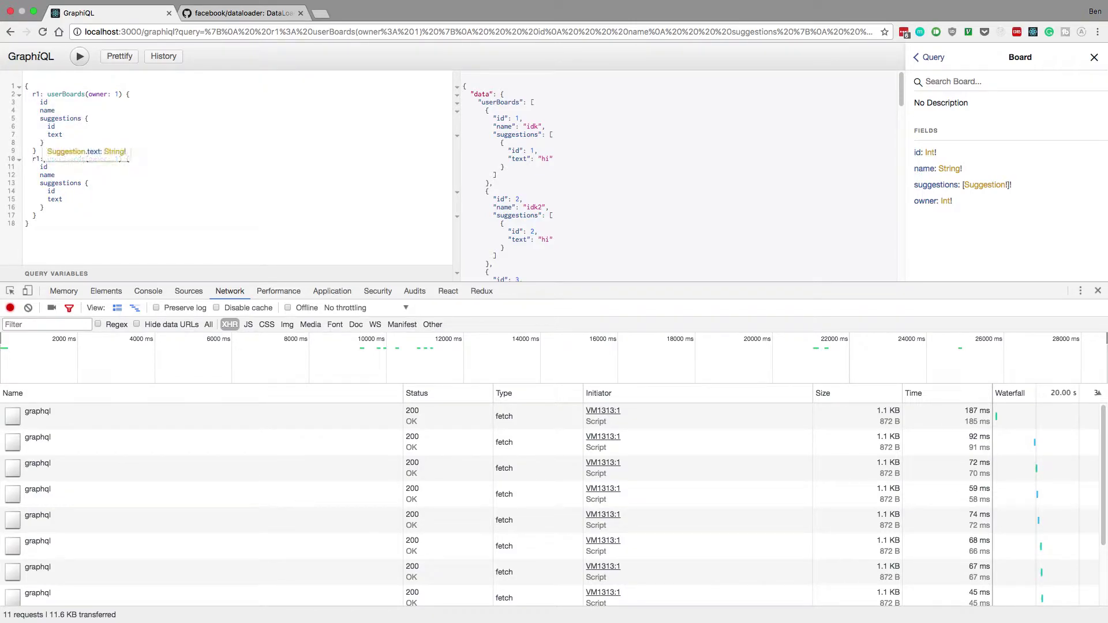
{"action": "type", "text": "2"}
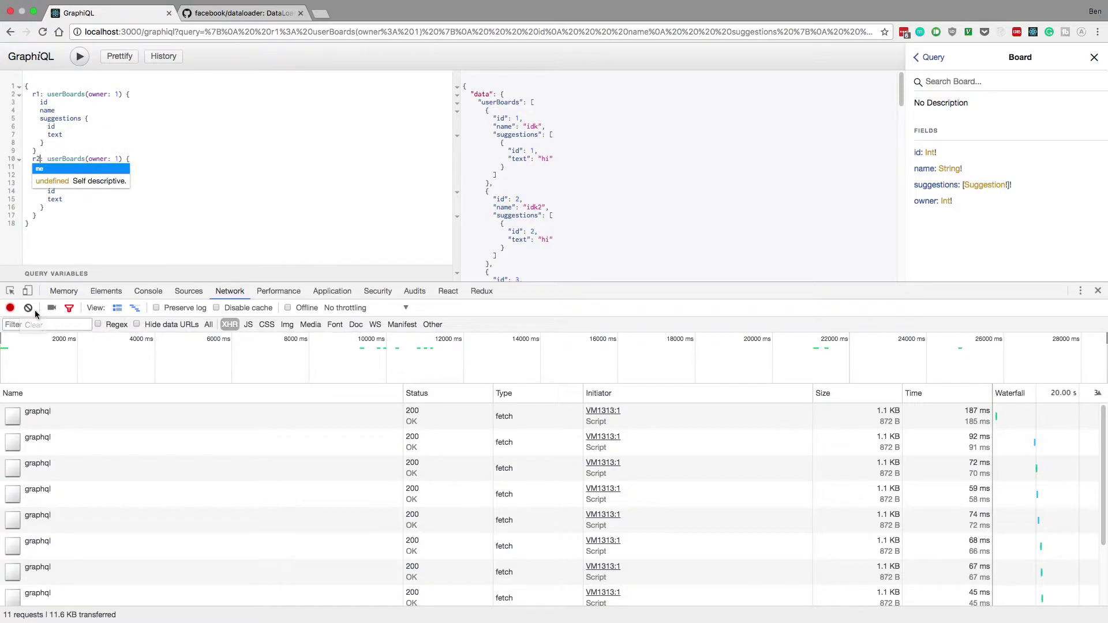
Clear the Network log and run the two-alias query three times
{"action": "left_click", "coordinate": [28, 308]}
{"action": "left_click", "coordinate": [79, 56]}
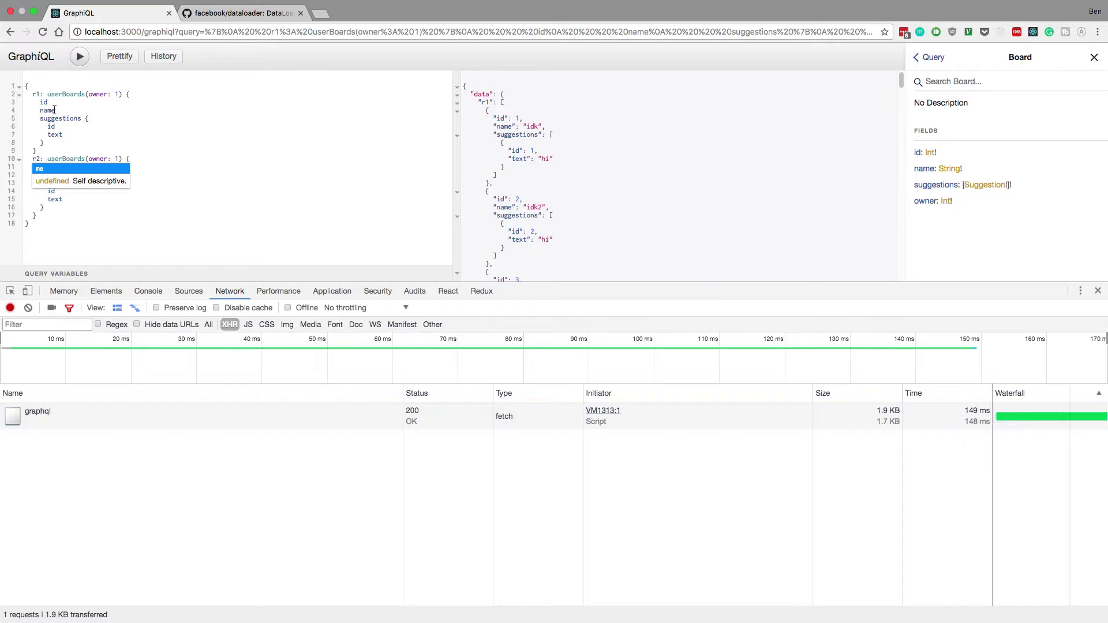
{"action": "left_click", "coordinate": [77, 55]}
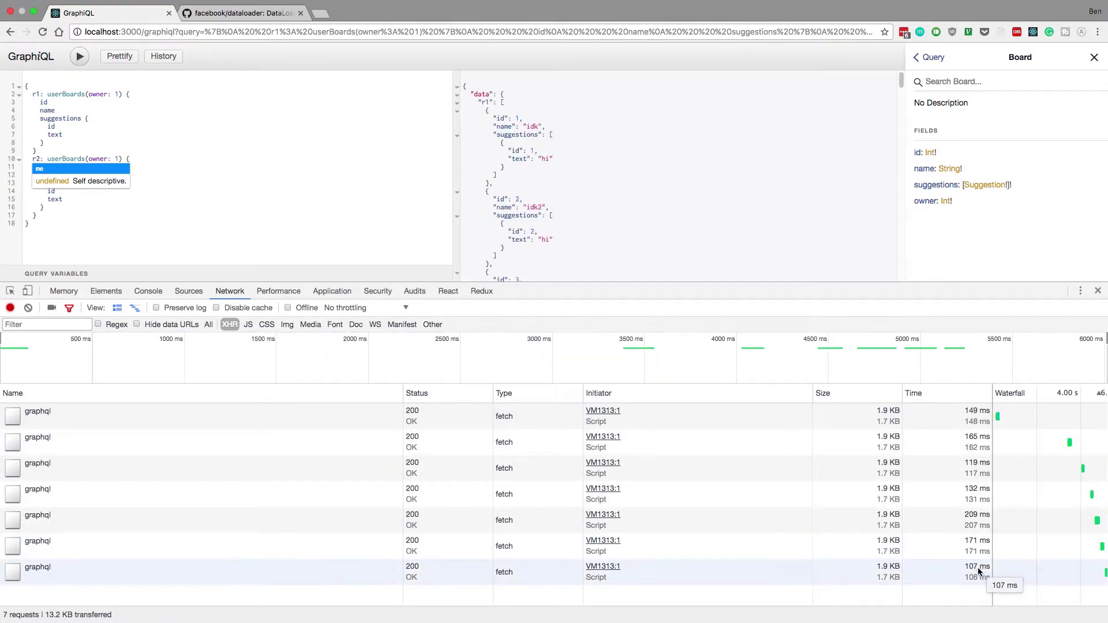
{"action": "left_click", "coordinate": [79, 56]}
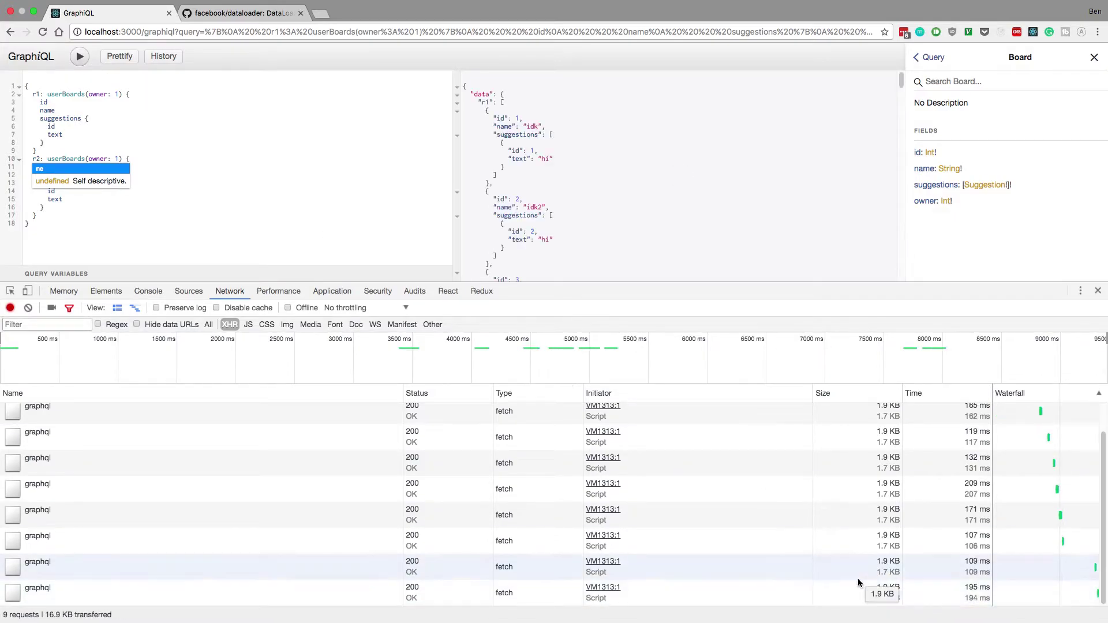
{"action": "scroll", "coordinate": [858, 582], "scroll_direction": "up", "scroll_amount": 1}
Check the server SQL log and resolvers, then run yarn add dataloader in a new terminal
{"action": "key", "text": "super+Tab"}
{"action": "key", "text": "super+Tab"}
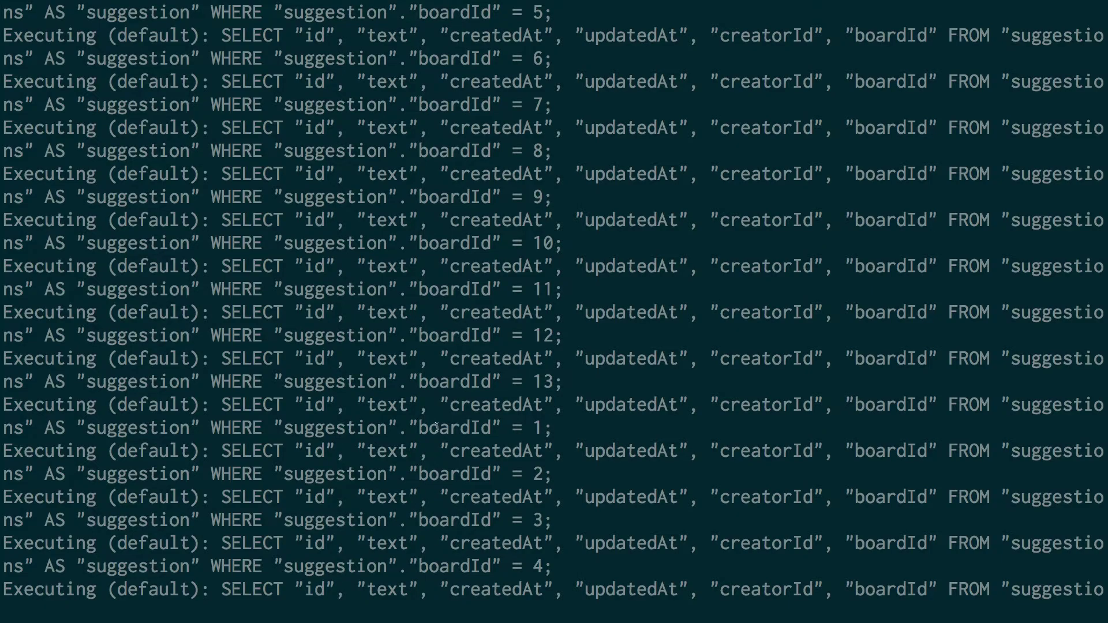
{"action": "scroll", "coordinate": [547, 381], "scroll_direction": "up", "scroll_amount": 1}
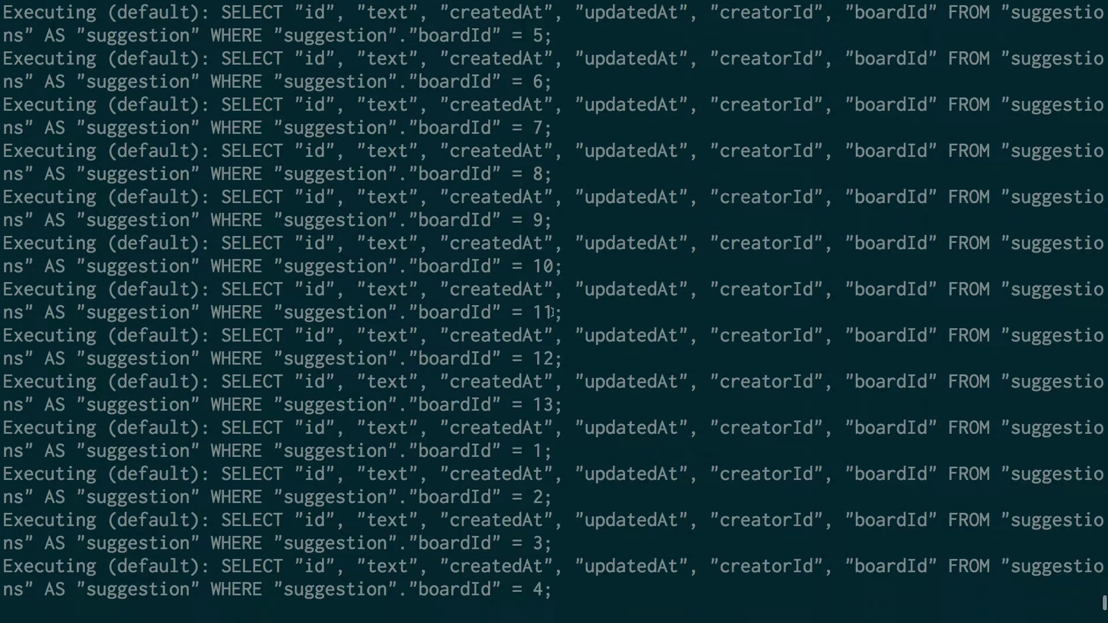
{"action": "scroll", "coordinate": [550, 313], "scroll_direction": "up", "scroll_amount": 1}
{"action": "scroll", "coordinate": [523, 121], "scroll_direction": "up", "scroll_amount": 1}
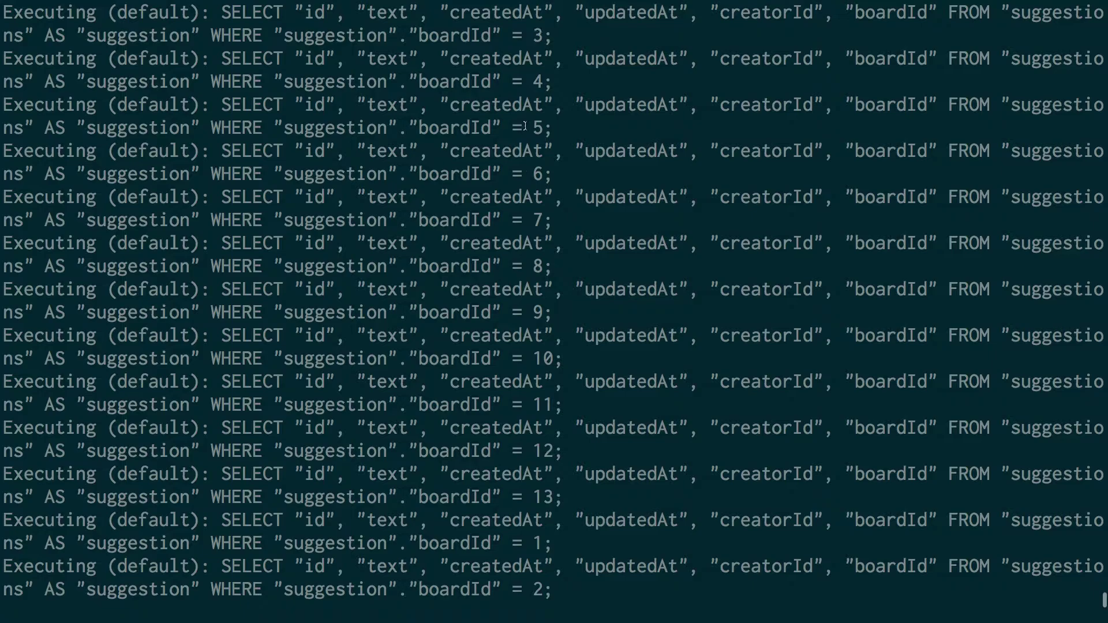
{"action": "scroll", "coordinate": [524, 125], "scroll_direction": "up", "scroll_amount": 1}
{"action": "scroll", "coordinate": [569, 285], "scroll_direction": "up", "scroll_amount": 1}
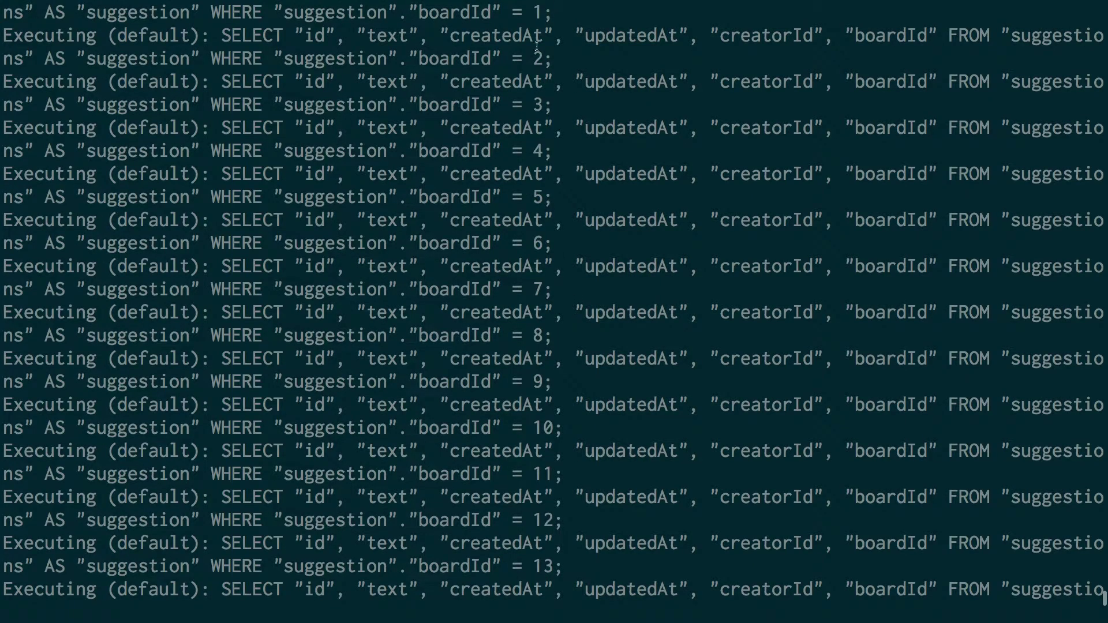
{"action": "scroll", "coordinate": [537, 311], "scroll_direction": "down", "scroll_amount": 2}
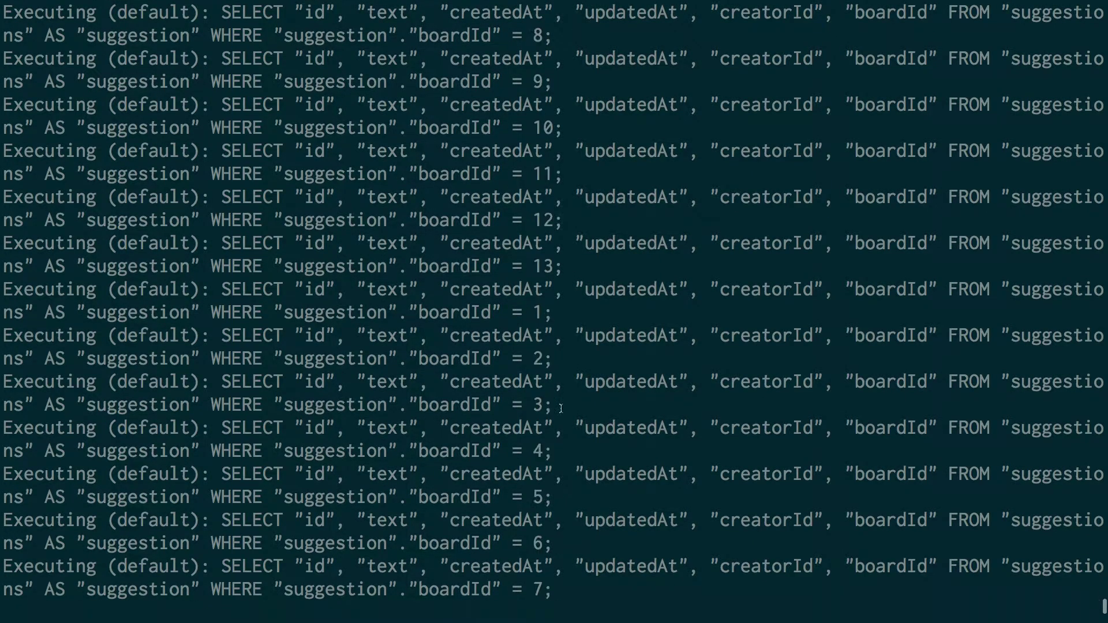
{"action": "scroll", "coordinate": [560, 409], "scroll_direction": "down", "scroll_amount": 2}
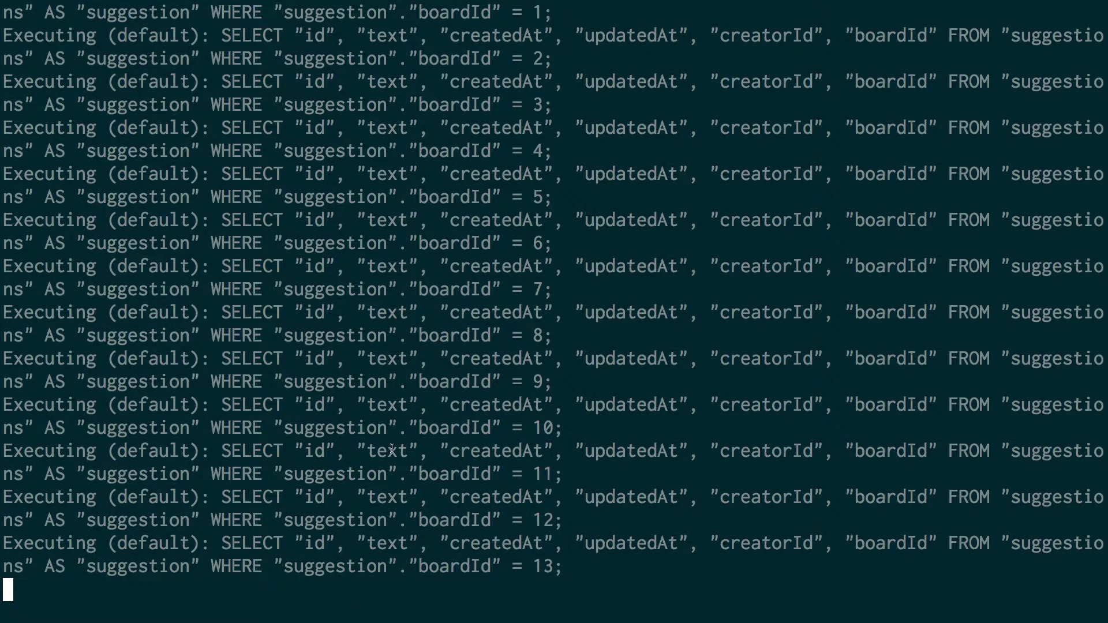
{"action": "key", "text": "super+Tab"}
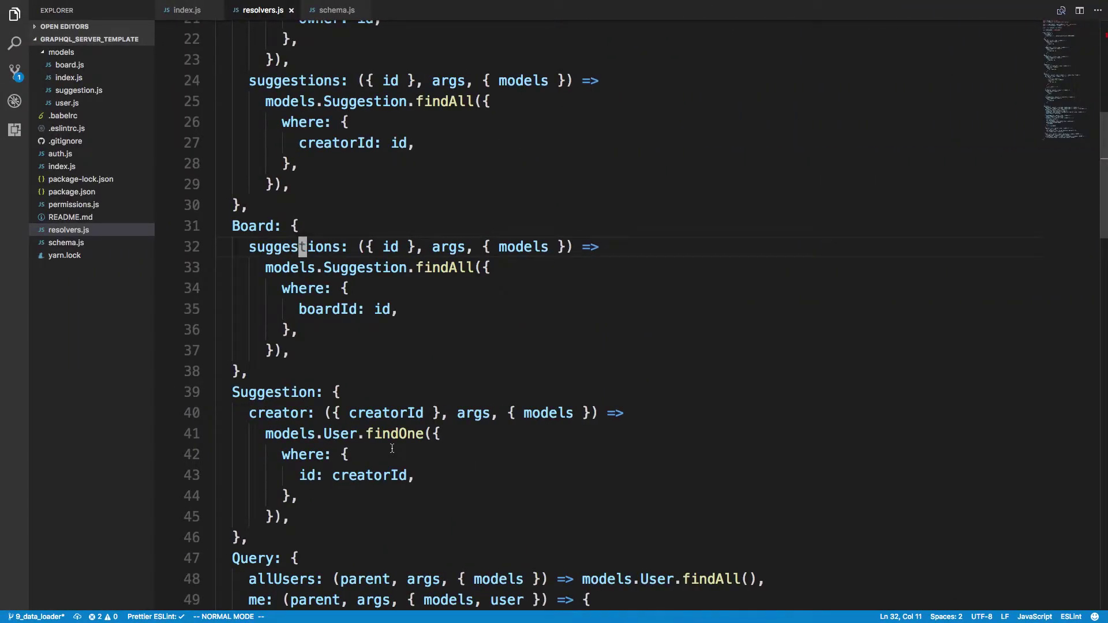
{"action": "key", "text": "super+Tab"}
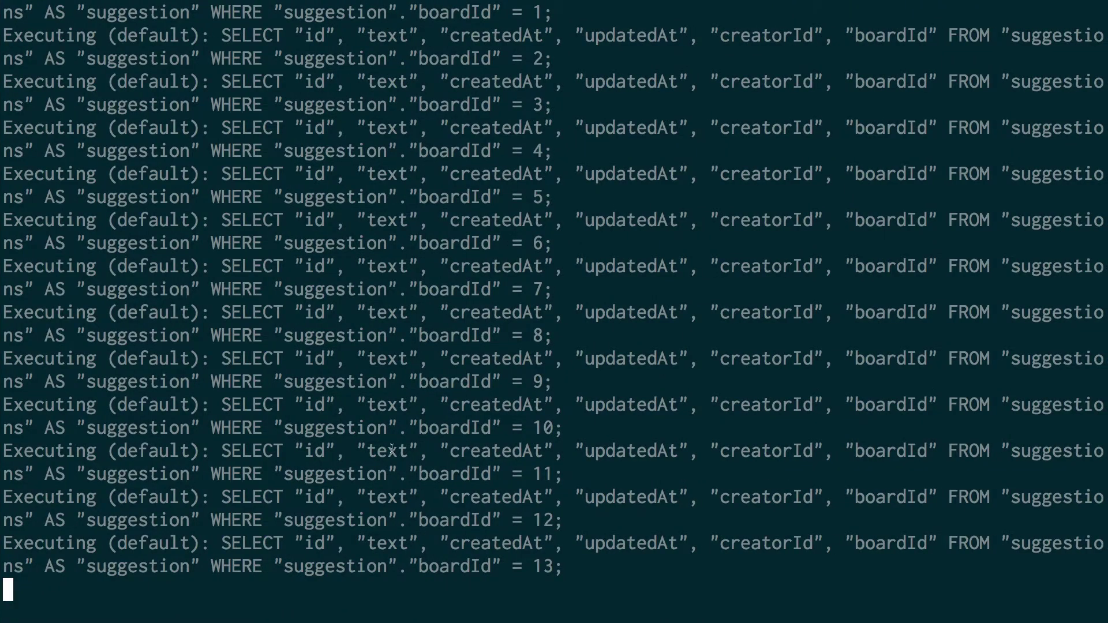
{"action": "key", "text": "super+2"}
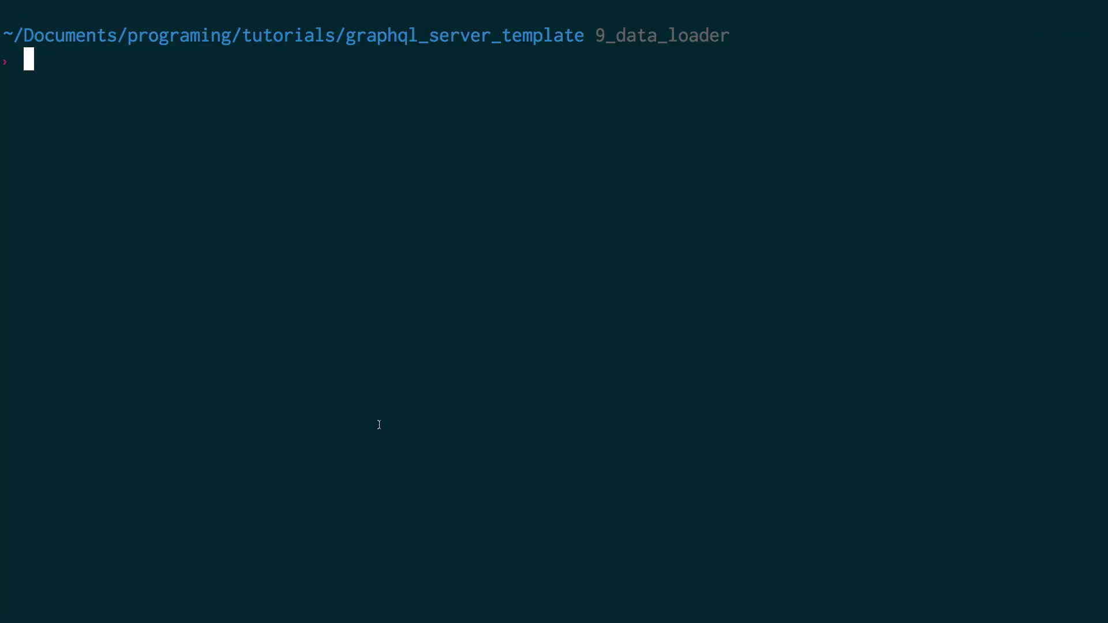
{"action": "type", "text": "yarn add dataloader"}
{"action": "key", "text": "Return"}
{"action": "key", "text": "super+Tab"}
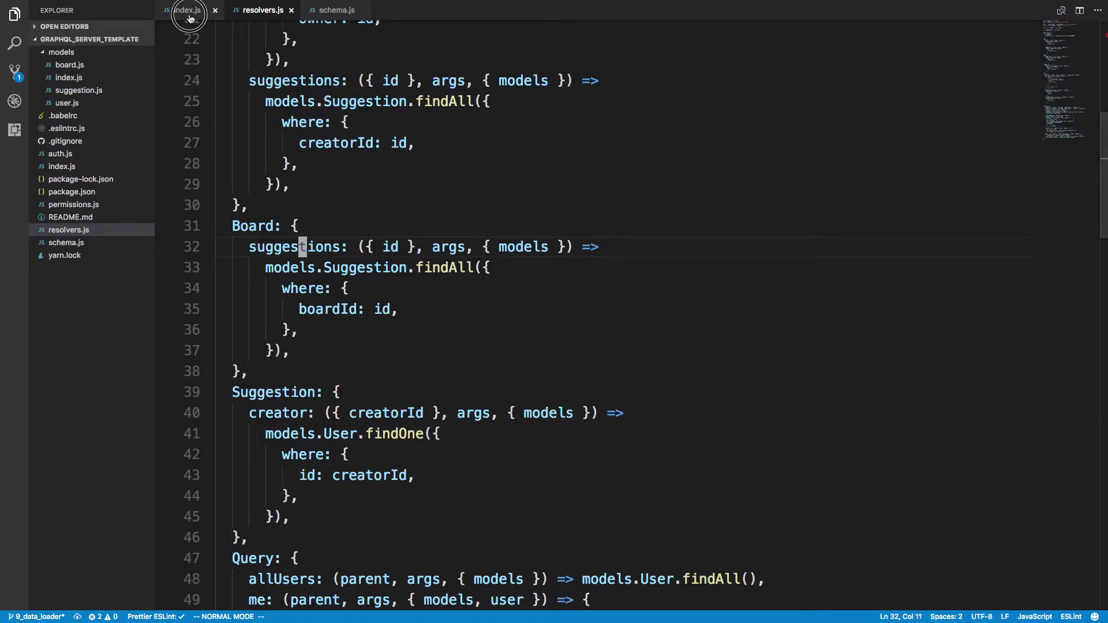
Add "import DataLoader from 'dataloader';" as line 15 of index.js and save
{"action": "left_click", "coordinate": [189, 13]}
{"action": "scroll", "coordinate": [554, 312], "scroll_direction": "up", "scroll_amount": 10}
{"action": "scroll", "coordinate": [554, 312], "scroll_direction": "up", "scroll_amount": 10}
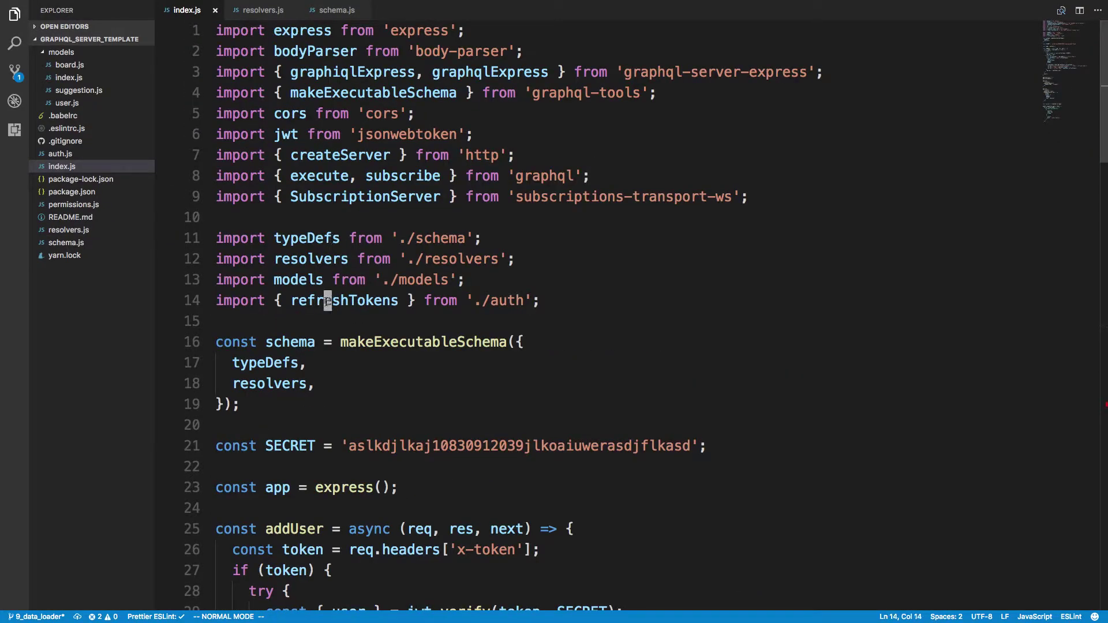
{"action": "type", "text": "oimport da"}
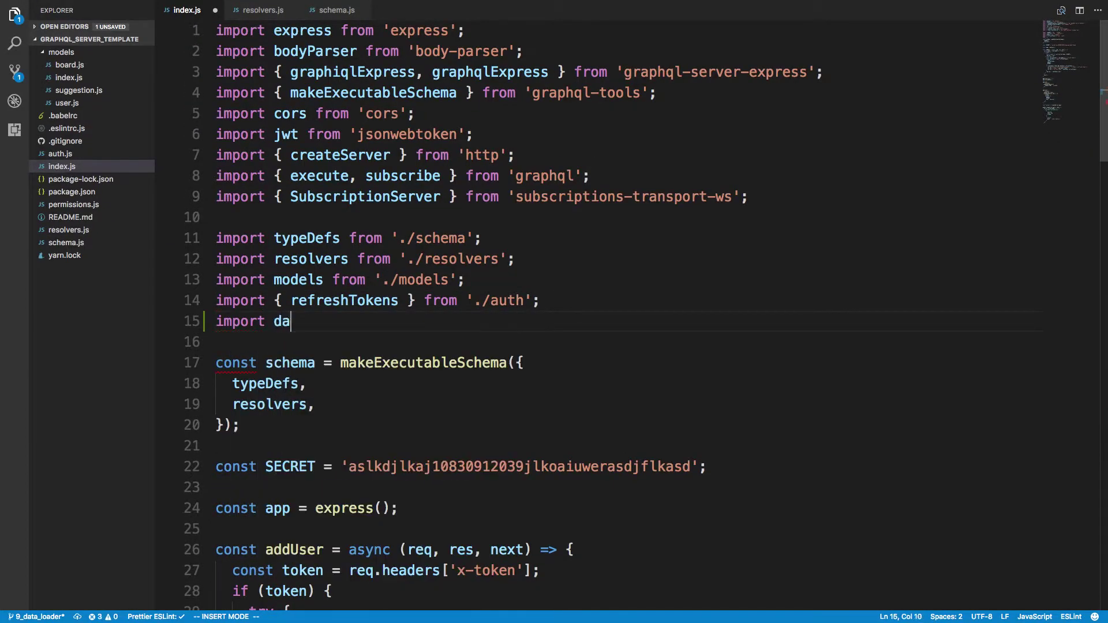
{"action": "key", "text": "BackSpace"}
{"action": "key", "text": "BackSpace"}
{"action": "type", "text": "DataLoader from 'dataloader';"}
{"action": "key", "text": "Escape"}
{"action": "key", "text": "ctrl+s"}
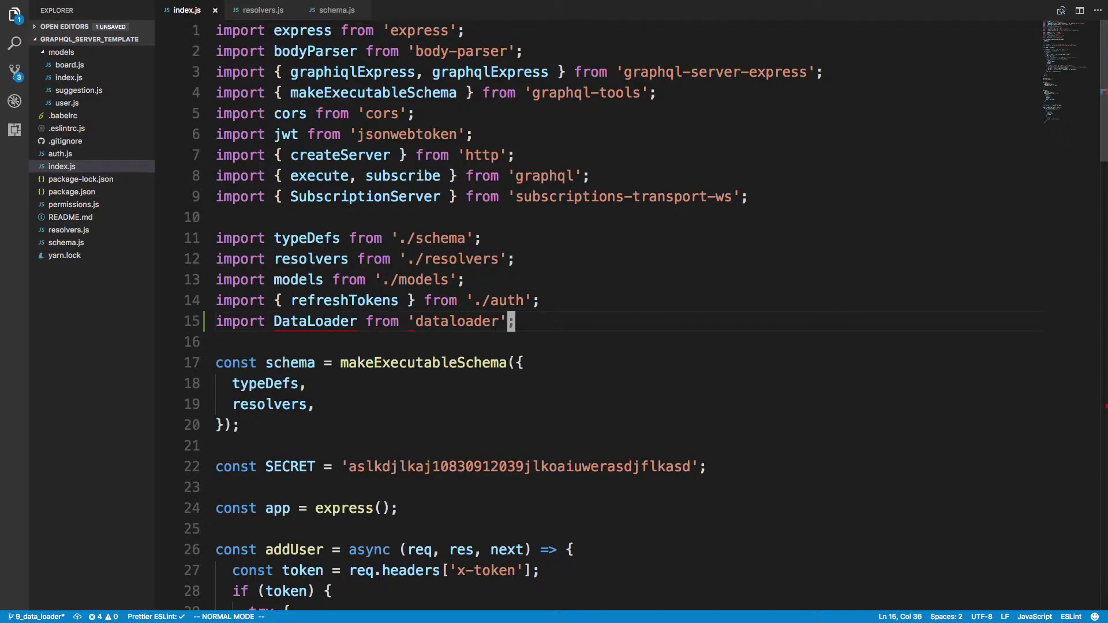
{"action": "scroll", "coordinate": [431, 483], "scroll_direction": "down", "scroll_amount": 3}
{"action": "scroll", "coordinate": [431, 482], "scroll_direction": "down", "scroll_amount": 5}
{"action": "scroll", "coordinate": [431, 482], "scroll_direction": "down", "scroll_amount": 4}
{"action": "scroll", "coordinate": [431, 482], "scroll_direction": "down", "scroll_amount": 4}
{"action": "scroll", "coordinate": [405, 495], "scroll_direction": "down", "scroll_amount": 2}
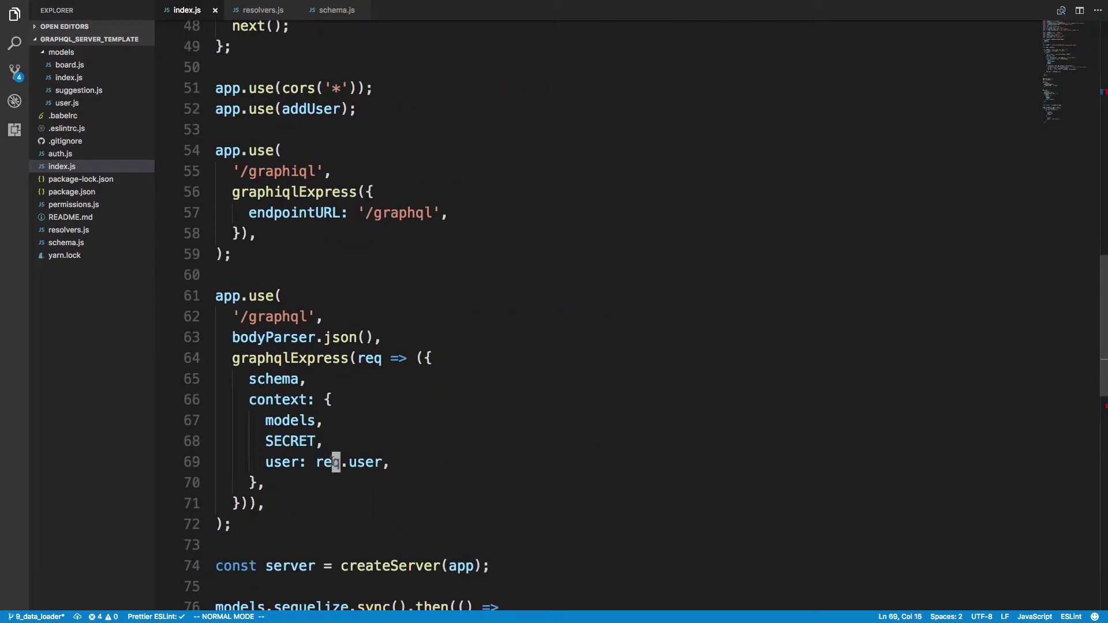
Add suggestionLoader: new DataLoader() to the index.js context and delete the temporary userLoader line
{"action": "left_click", "coordinate": [333, 463]}
{"action": "scroll", "coordinate": [333, 462], "scroll_direction": "down", "scroll_amount": 1}
{"action": "key", "text": "o"}
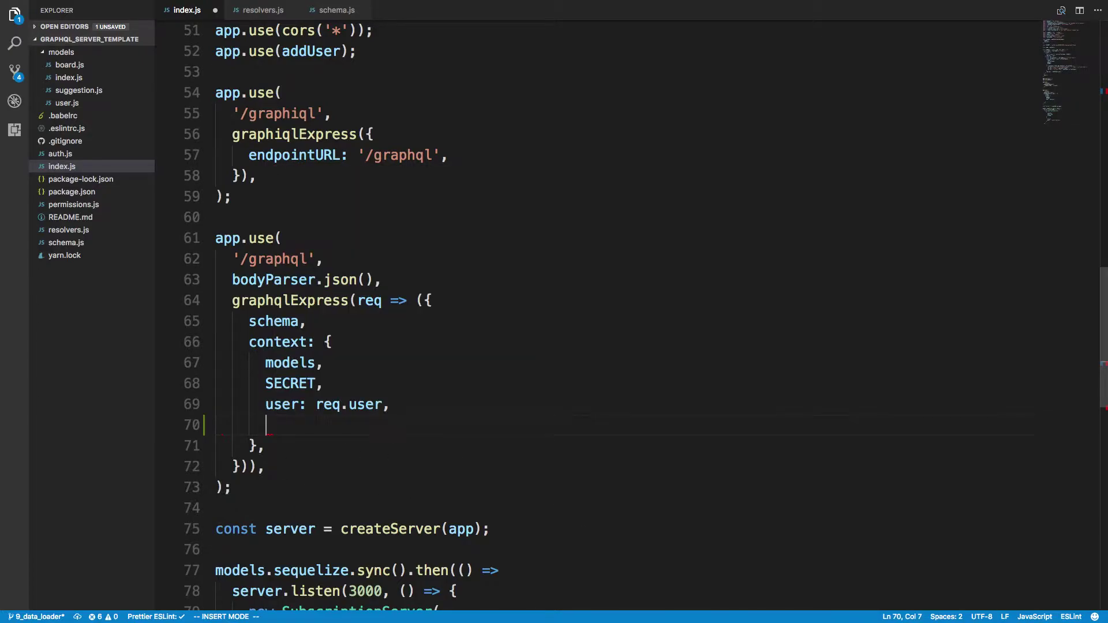
{"action": "type", "text": "suggestionLoader: new"}
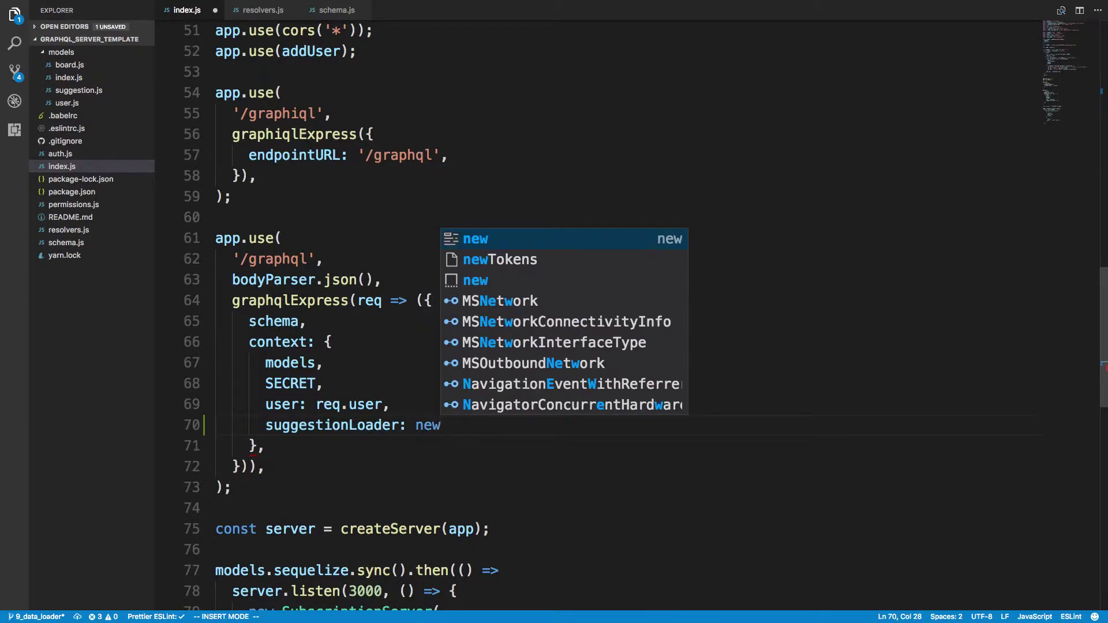
{"action": "type", "text": " DataLoader"}
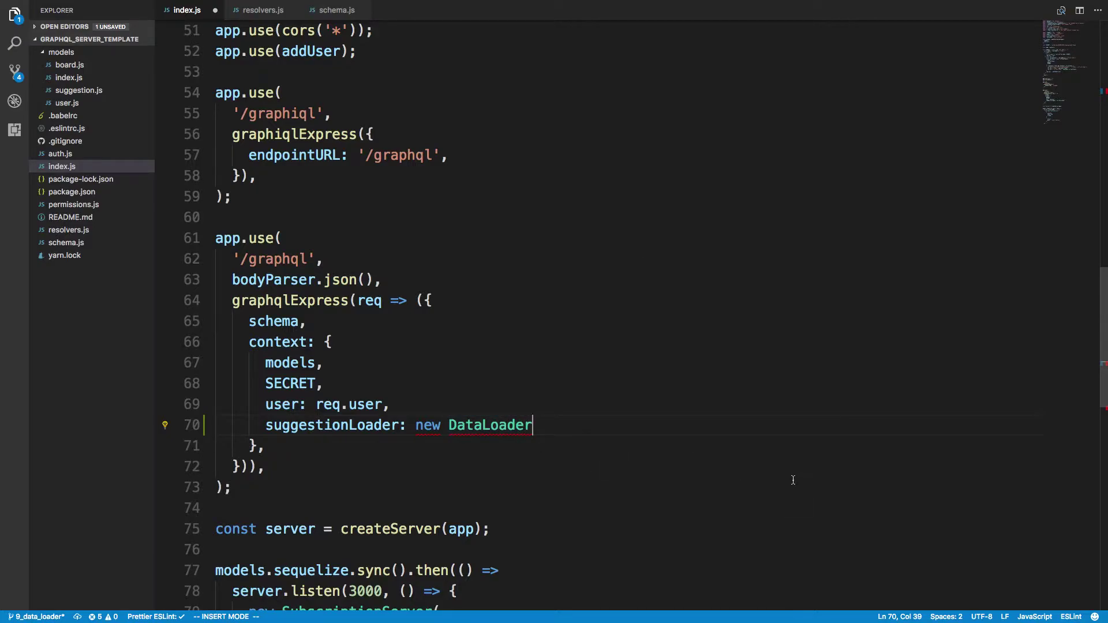
{"action": "type", "text": "();"}
{"action": "key", "text": "Escape"}
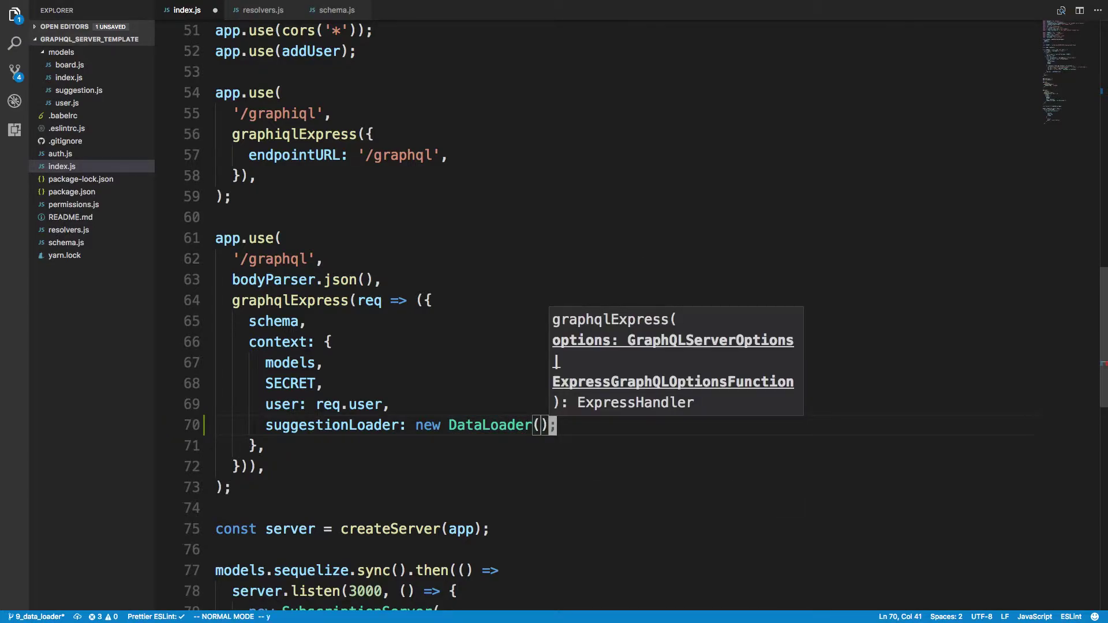
{"action": "type", "text": "yyp"}
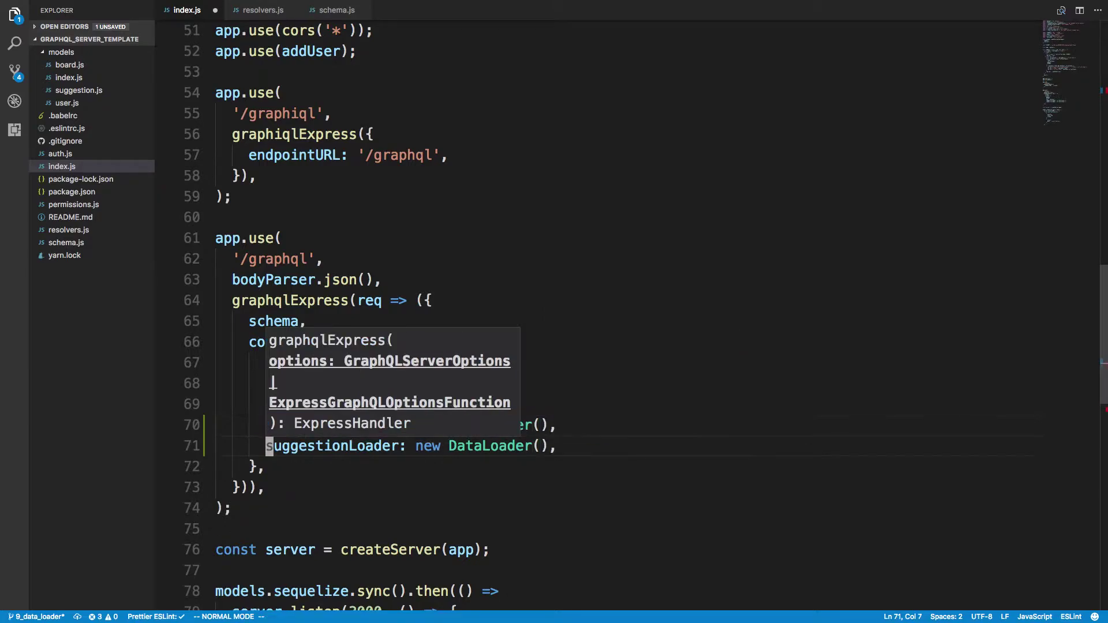
{"action": "type", "text": "ctLuser"}
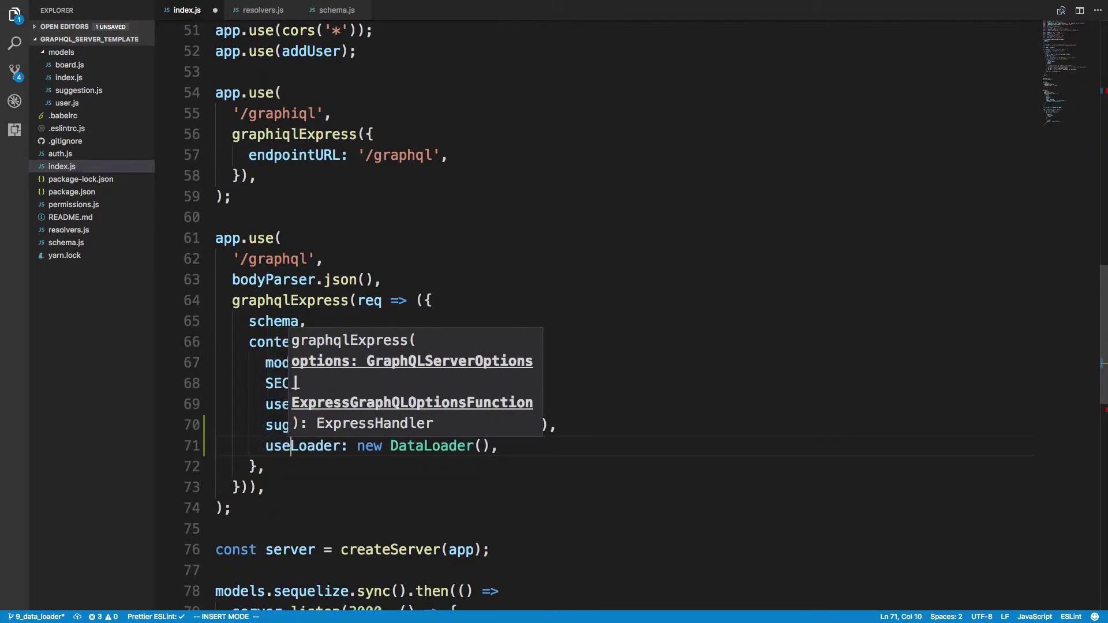
{"action": "key", "text": "Escape"}
{"action": "type", "text": "kkk"}
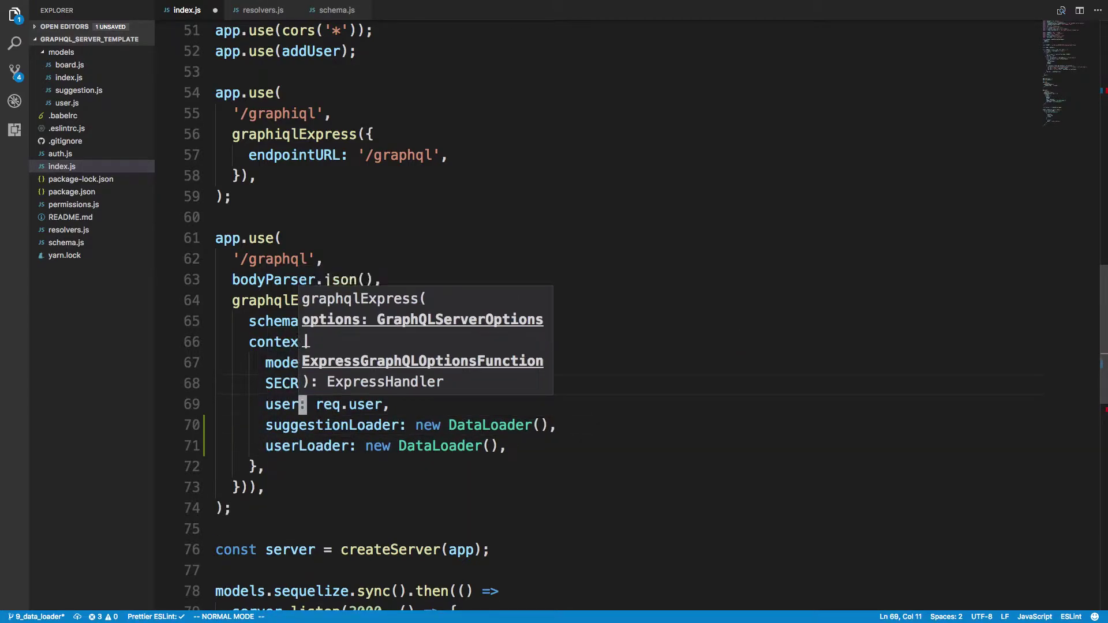
{"action": "type", "text": "jjjddkkkk"}
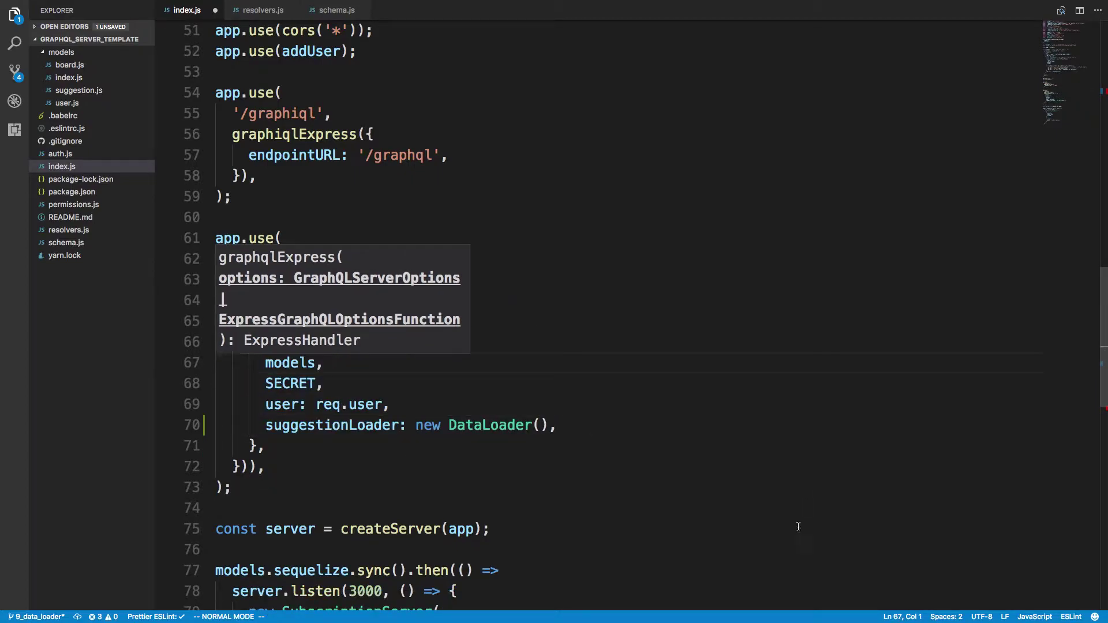
{"action": "key", "text": "Escape"}
{"action": "type", "text": "jjjjj$"}
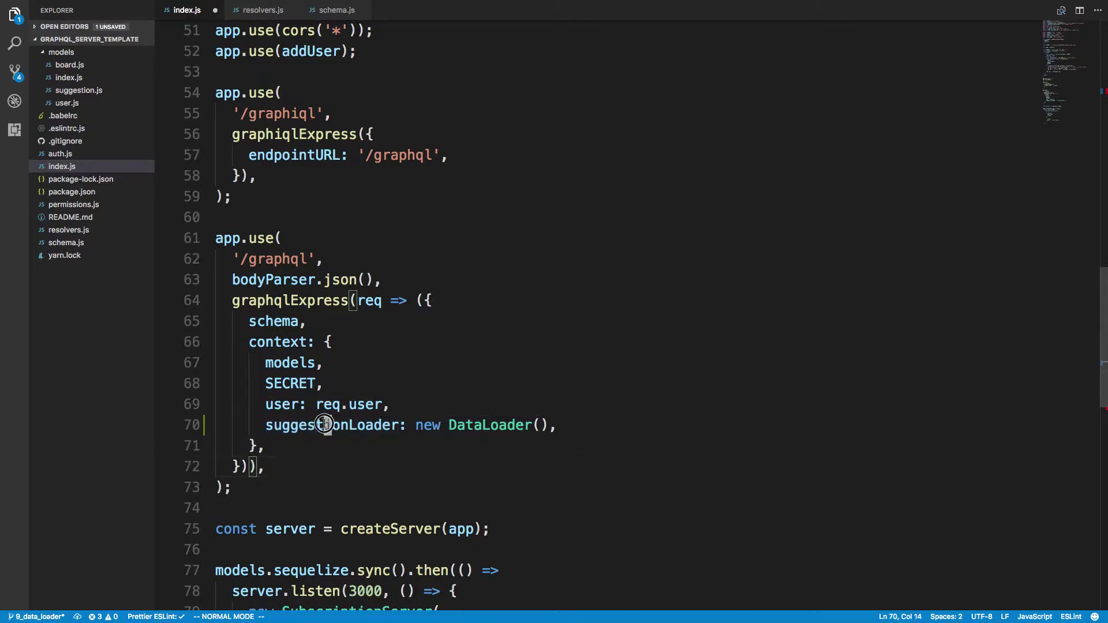
Pass keys => batchSuggestions(keys, models) into suggestionLoader's DataLoader on line 70
{"action": "double_click", "coordinate": [329, 424]}
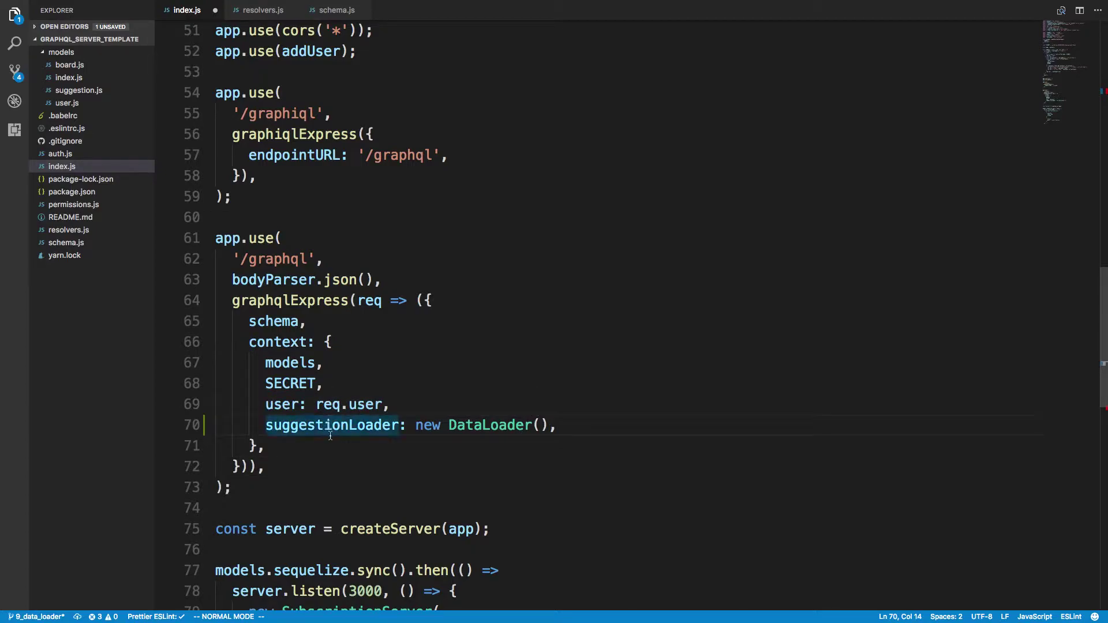
{"action": "left_click", "coordinate": [541, 424]}
{"action": "key", "text": "i"}
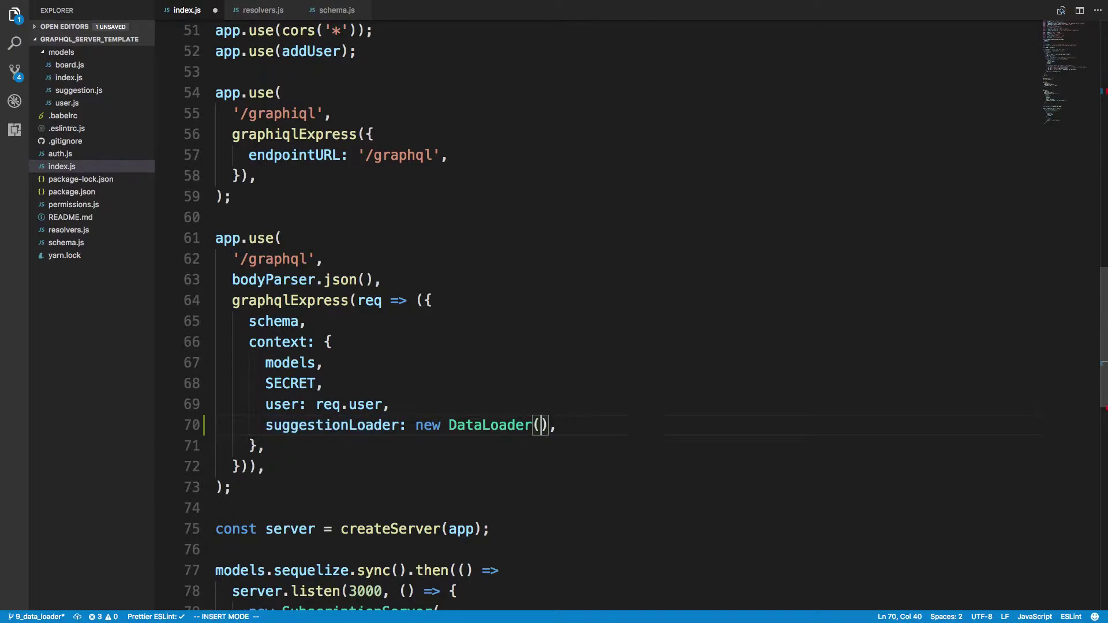
{"action": "type", "text": "keys => "}
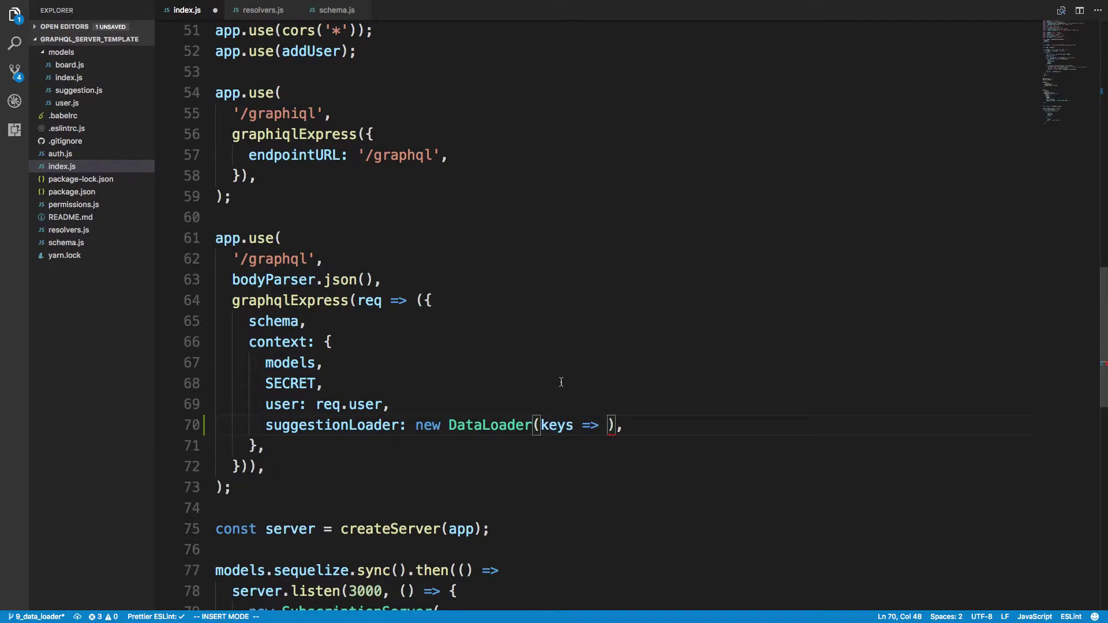
{"action": "type", "text": "batchSuggestions(keys, models"}
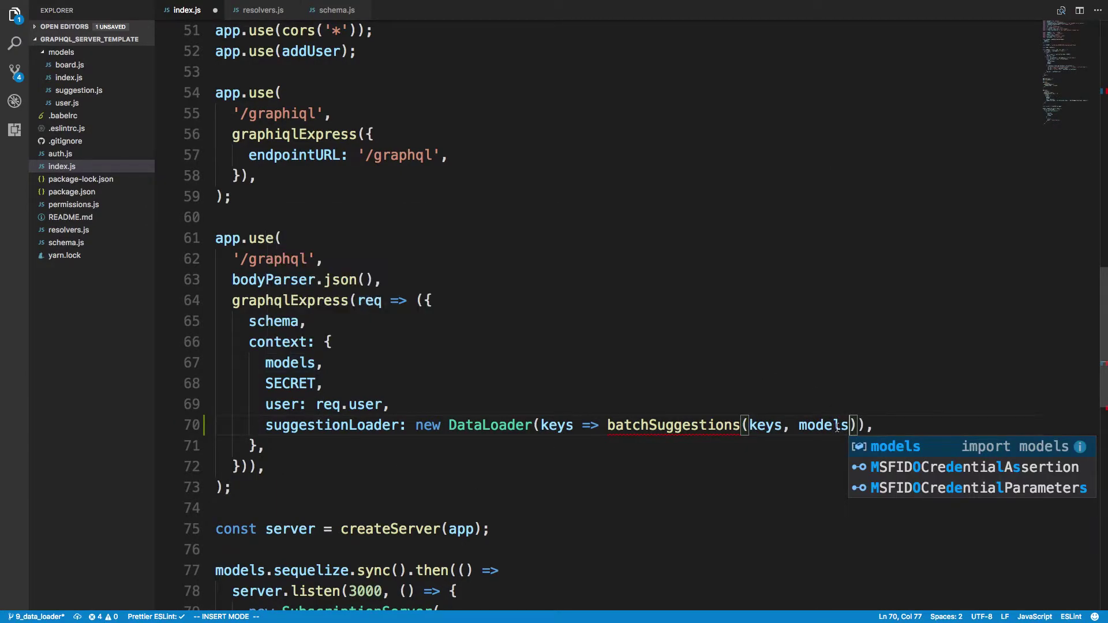
{"action": "key", "text": "Escape"}
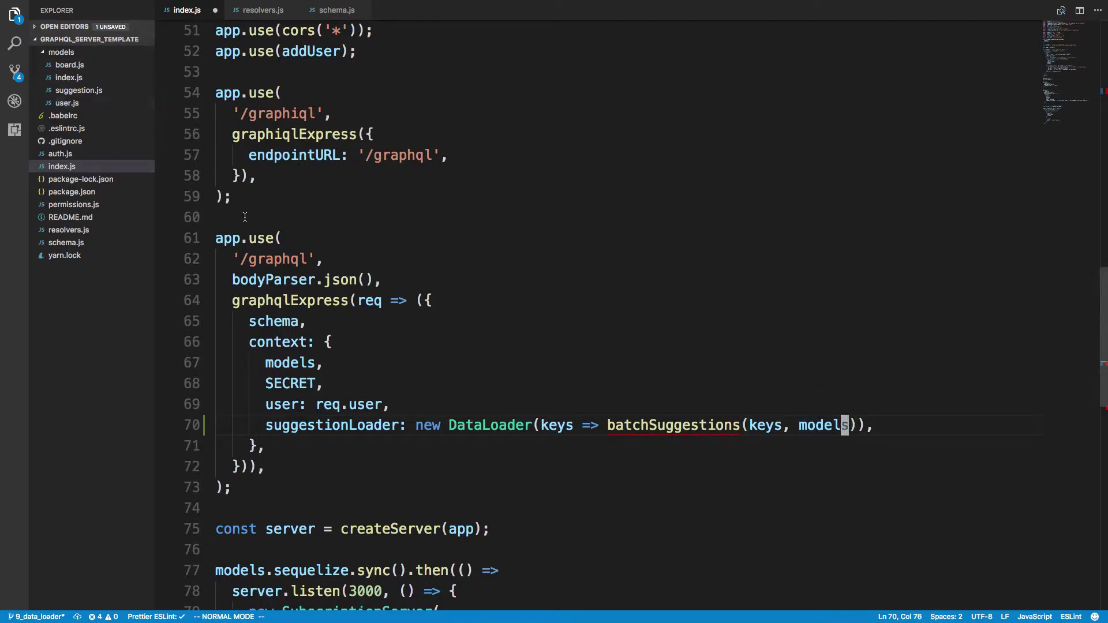
Declare an empty batchSuggestions = (keys, { Suggestion }) => {} function above app.use('/graphql')
{"action": "key", "text": "k"}
{"action": "key", "text": "o"}
{"action": "key", "text": "Return"}
{"action": "type", "text": "const batchSuggestions "}
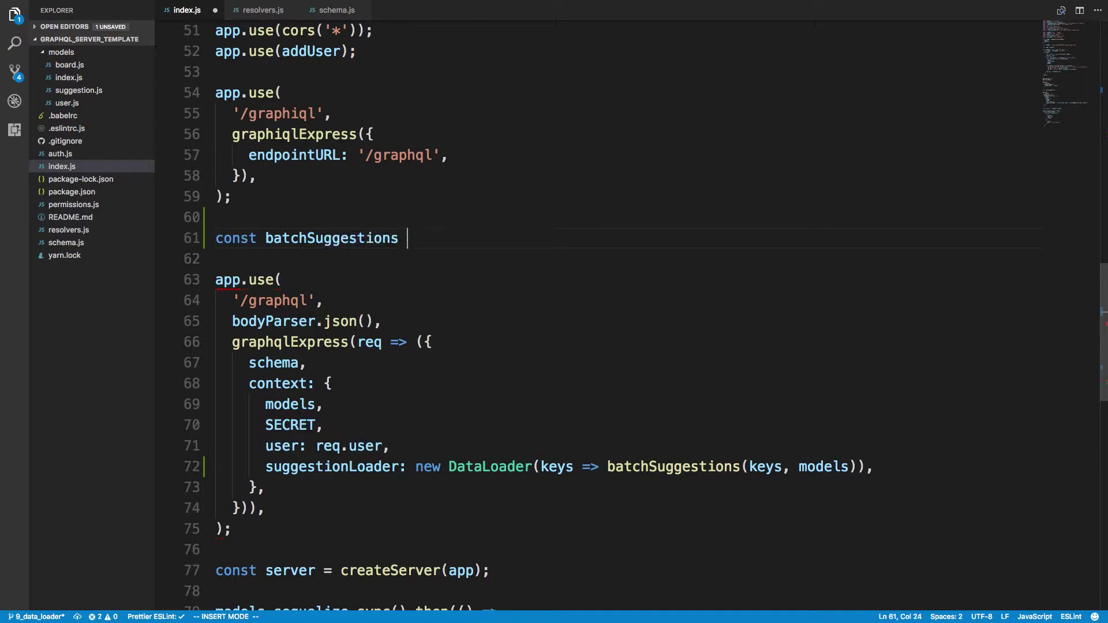
{"action": "type", "text": "= ("}
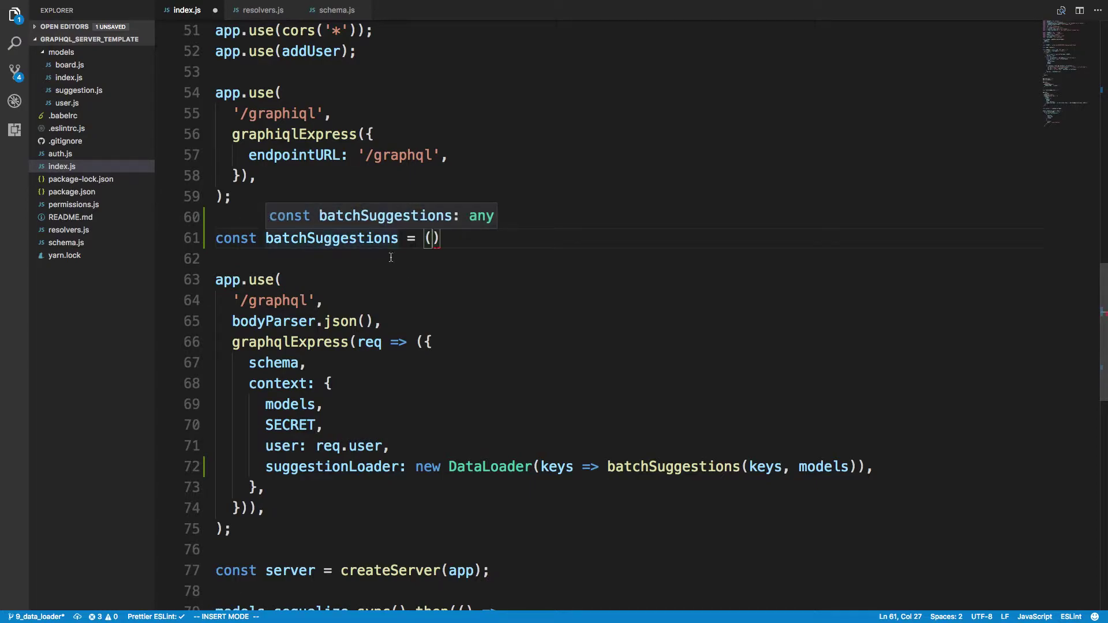
{"action": "type", "text": "keys, model"}
{"action": "key", "text": "BackSpace"}
{"action": "key", "text": "BackSpace"}
{"action": "key", "text": "BackSpace"}
{"action": "key", "text": "BackSpace"}
{"action": "type", "text": "{ Suggestion"}
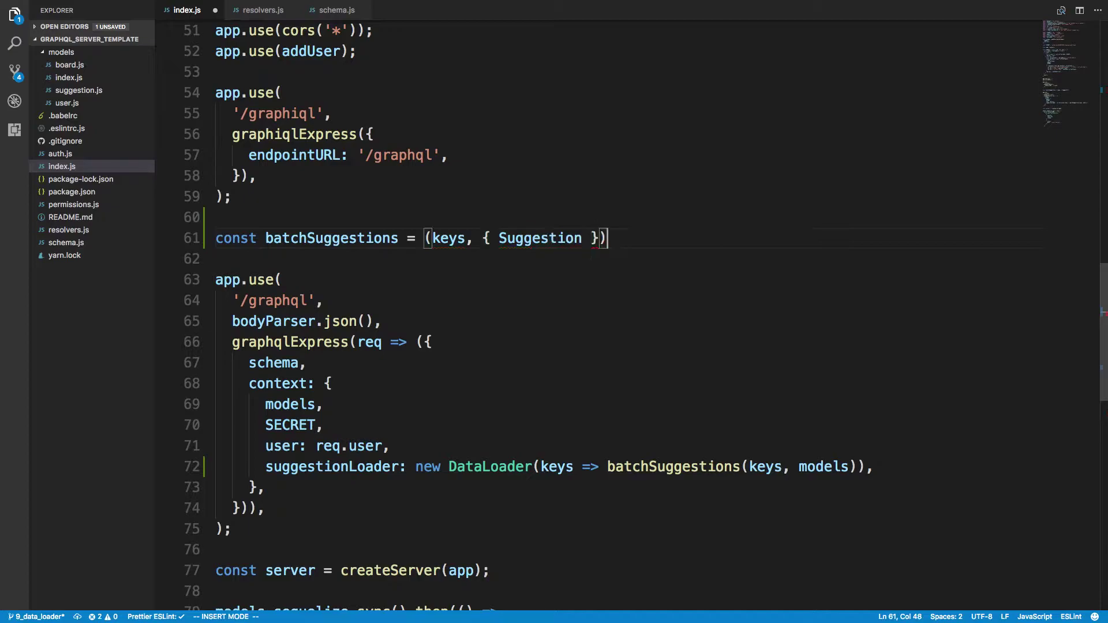
{"action": "key", "text": "End"}
{"action": "type", "text": "=> {"}
{"action": "key", "text": "Return"}
{"action": "key", "text": "Escape"}
{"action": "key", "text": "j"}
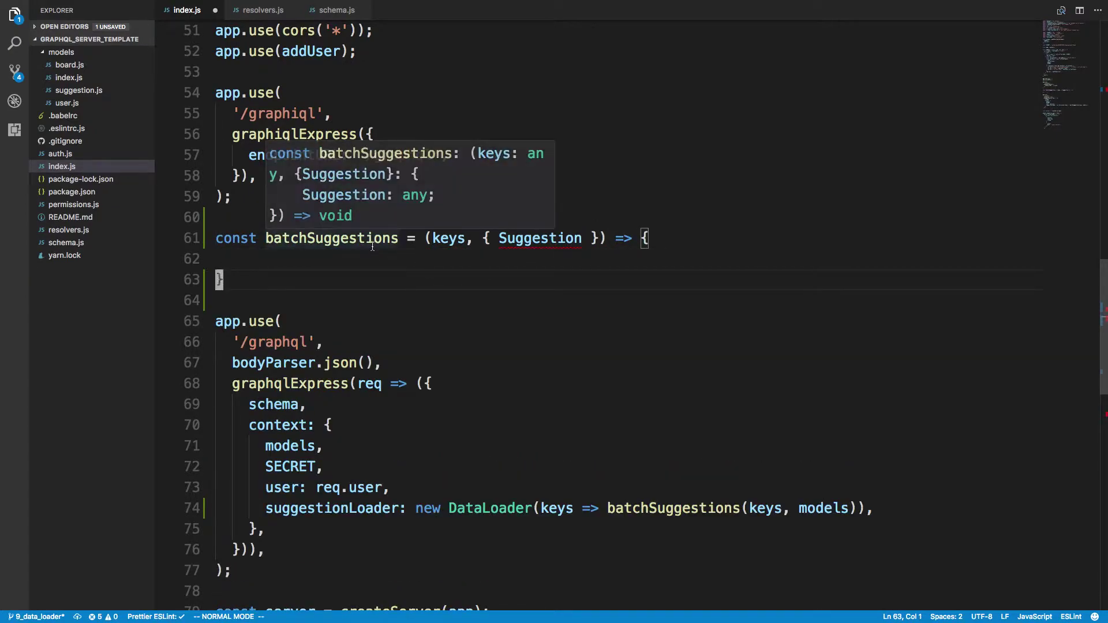
{"action": "scroll", "coordinate": [591, 355], "scroll_direction": "down", "scroll_amount": 1}
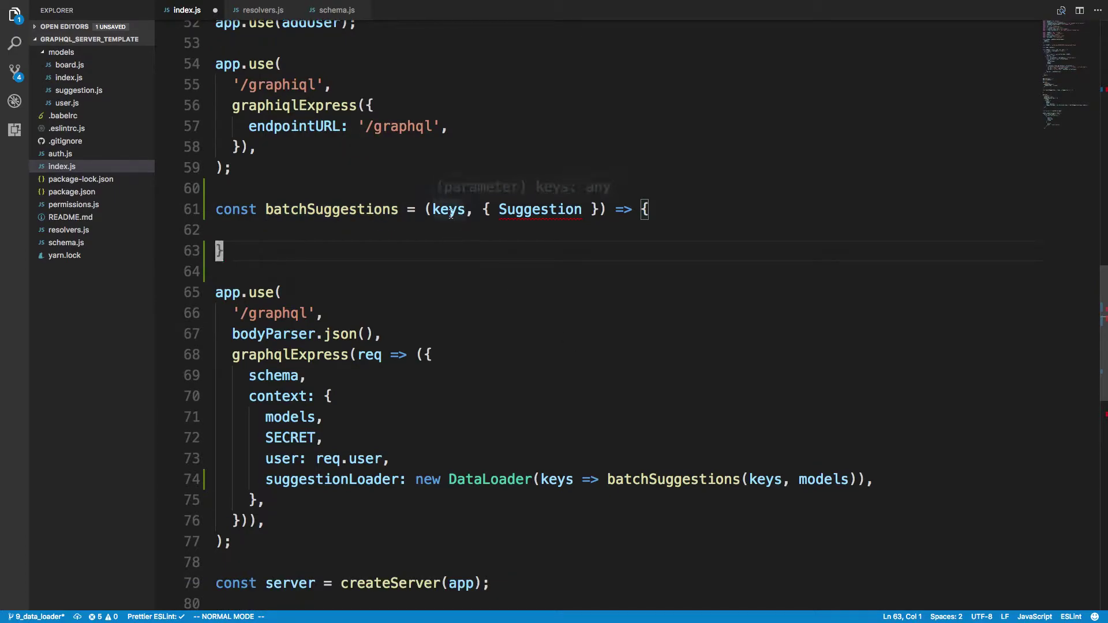
{"action": "key", "text": "super+Tab"}
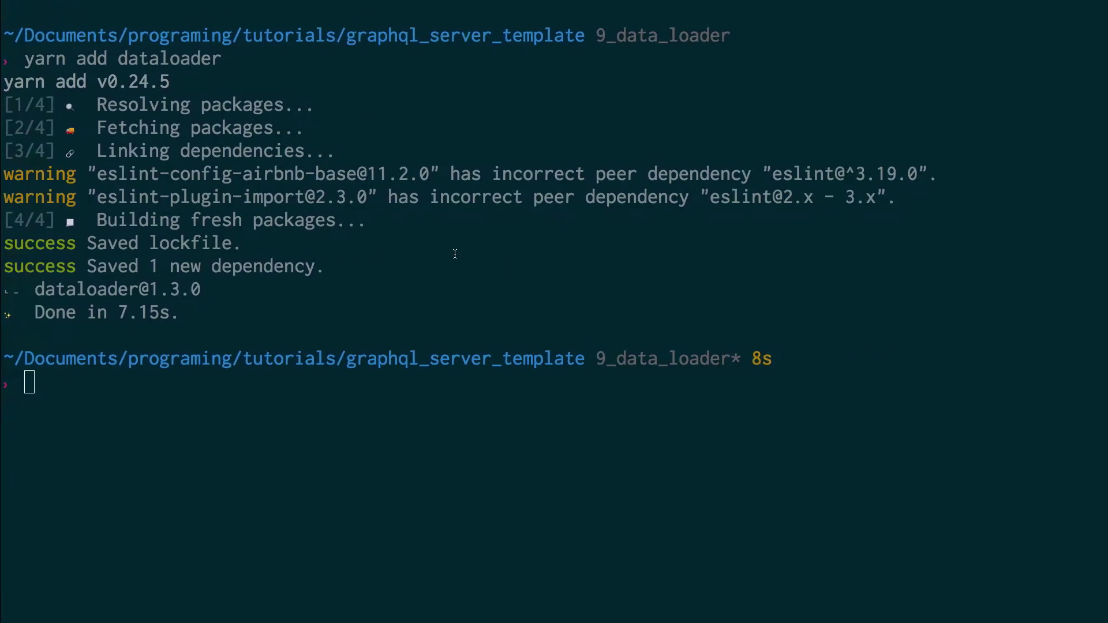
{"action": "key", "text": "super+1"}
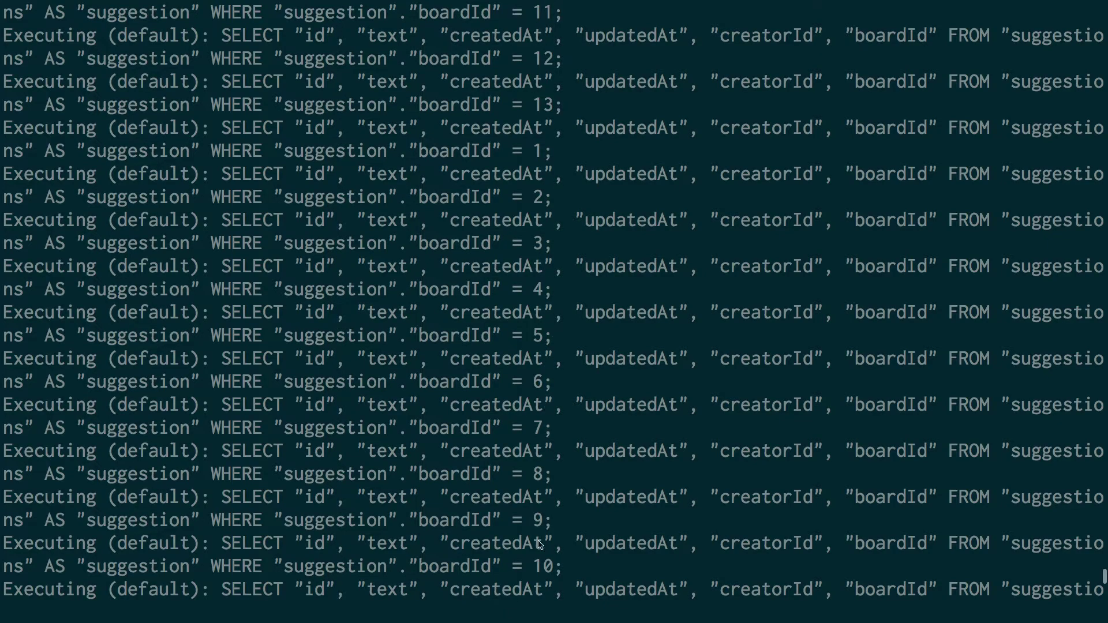
{"action": "key", "text": "super+Tab"}
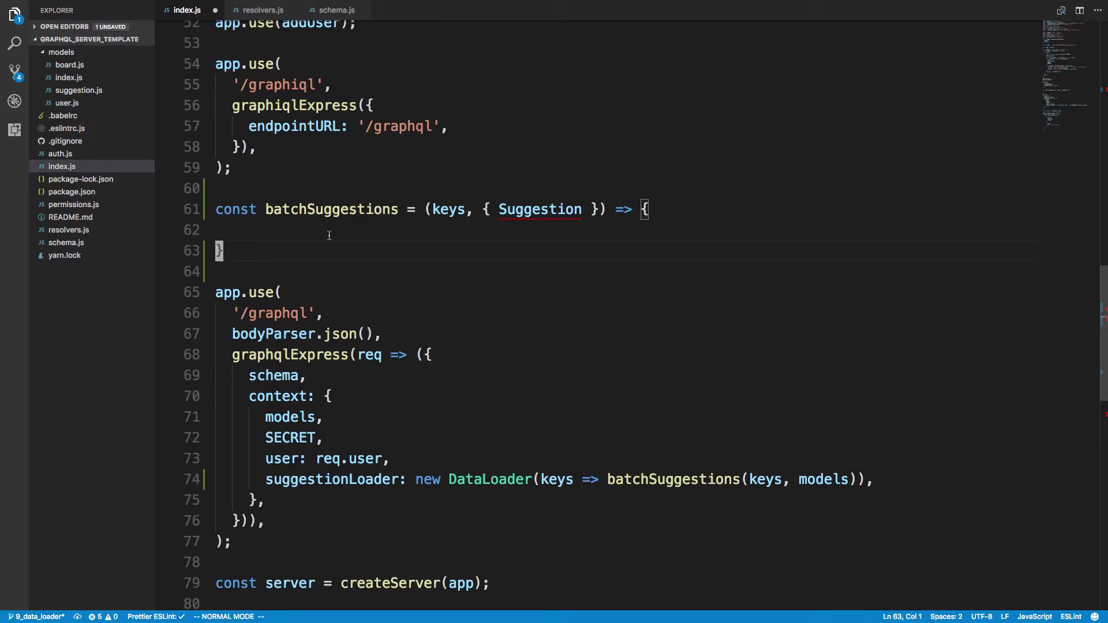
{"action": "key", "text": "k"}
In resolvers.js, delete Board.suggestions' findAll block and rename its models parameter to suggestionLoader
{"action": "left_click", "coordinate": [263, 10]}
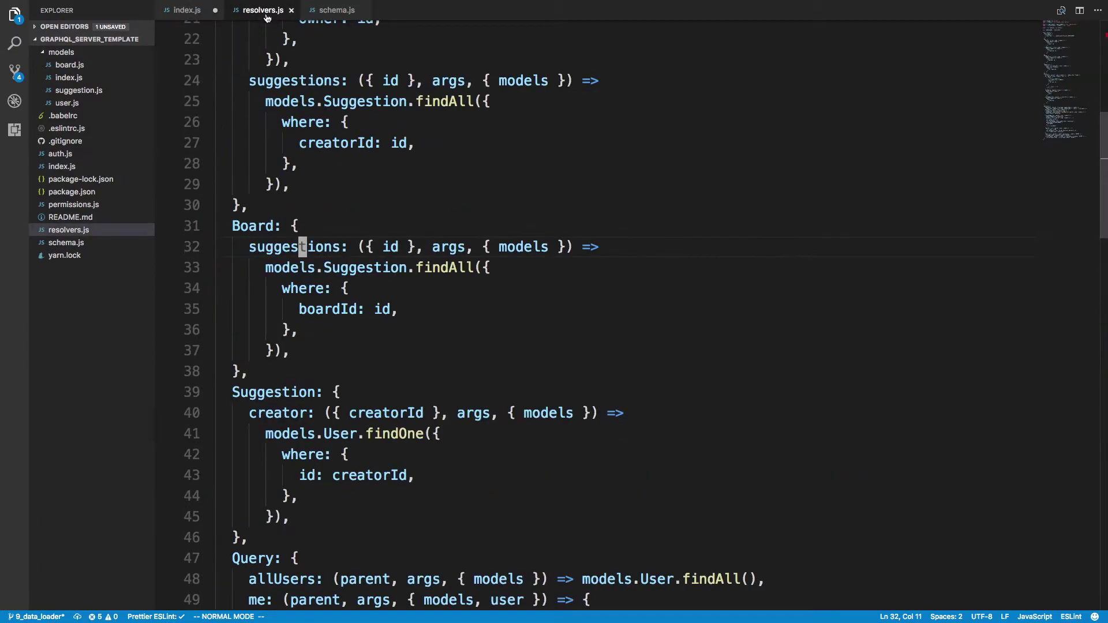
{"action": "scroll", "coordinate": [456, 412], "scroll_direction": "up", "scroll_amount": 4}
{"action": "scroll", "coordinate": [456, 412], "scroll_direction": "up", "scroll_amount": 2}
{"action": "scroll", "coordinate": [426, 403], "scroll_direction": "down", "scroll_amount": 1}
{"action": "scroll", "coordinate": [427, 403], "scroll_direction": "down", "scroll_amount": 3}
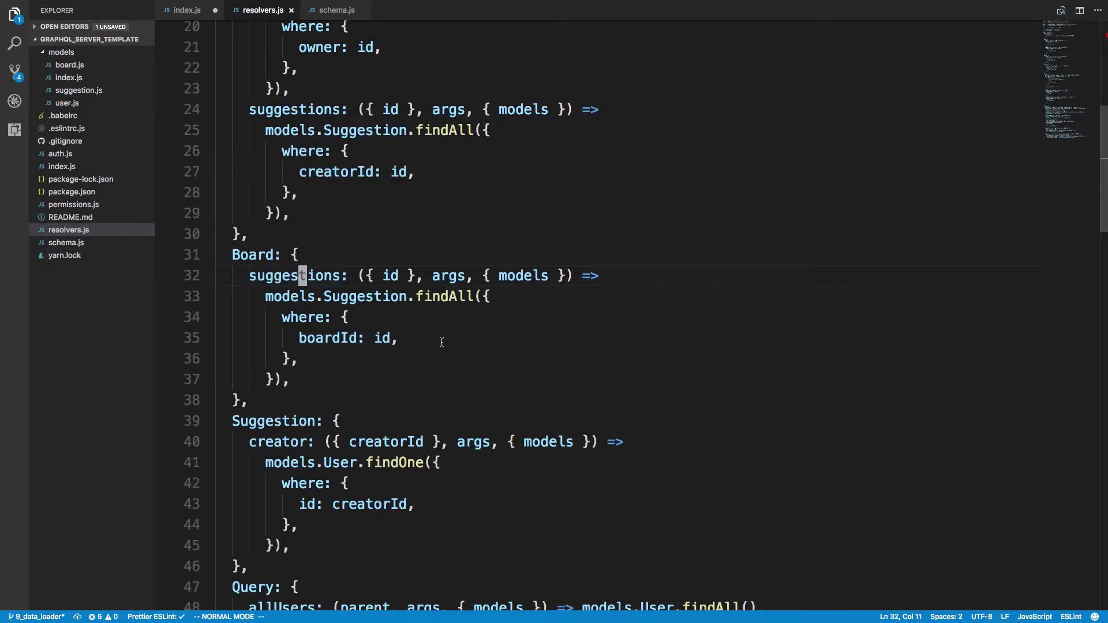
{"action": "left_click", "coordinate": [383, 297]}
{"action": "key", "text": "shift+v"}
{"action": "key", "text": "j"}
{"action": "key", "text": "j"}
{"action": "key", "text": "j"}
{"action": "key", "text": "j"}
{"action": "key", "text": "d"}
{"action": "key", "text": "End"}
{"action": "type", "text": "bcwsuggestion"}
{"action": "type", "text": "Load"}
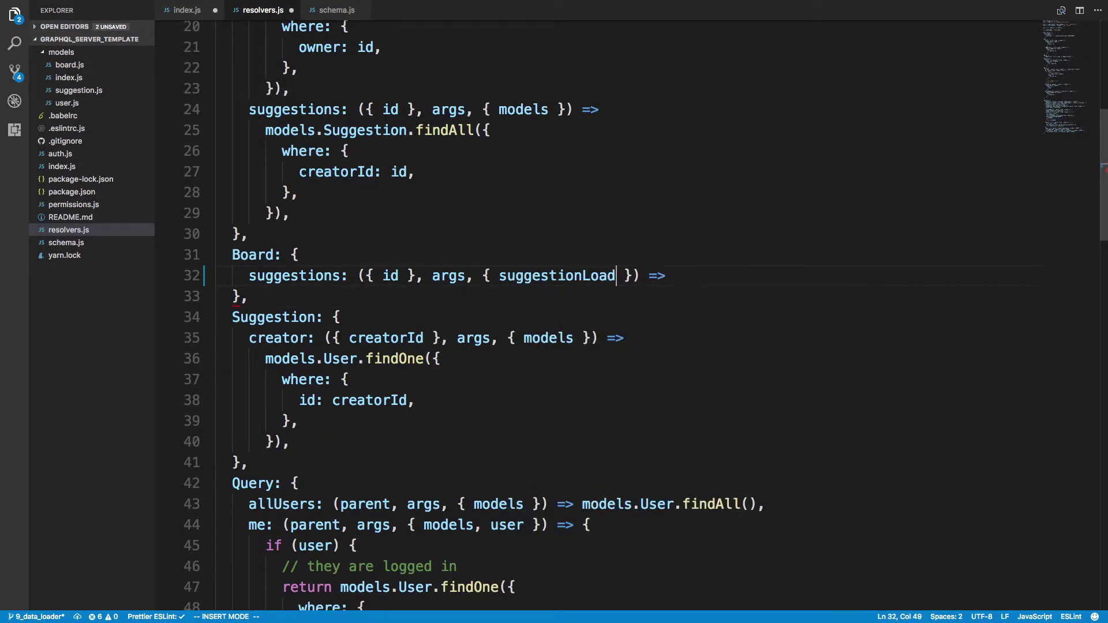
{"action": "type", "text": "er"}
{"action": "key", "text": "Escape"}
{"action": "key", "text": "j"}
Make the resolver return suggestionLoader.load(id), save resolvers.js, and go back to index.js
{"action": "key", "text": "shift+o"}
{"action": "type", "text": "su"}
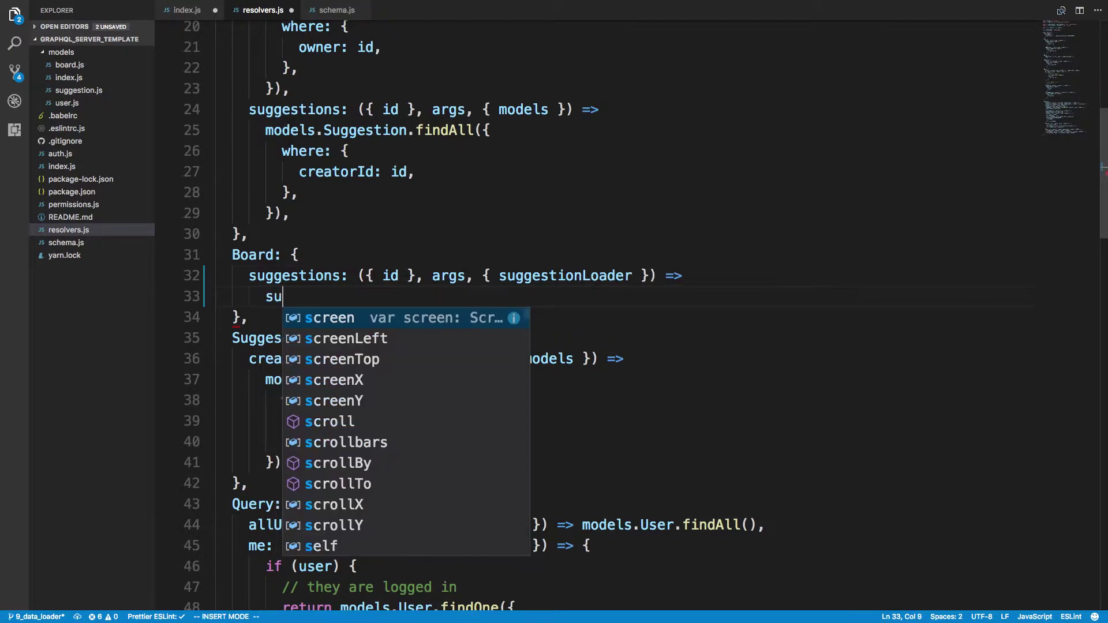
{"action": "type", "text": "ggestionLoader.load(id),"}
{"action": "key", "text": "Escape"}
{"action": "key", "text": "ctrl+s"}
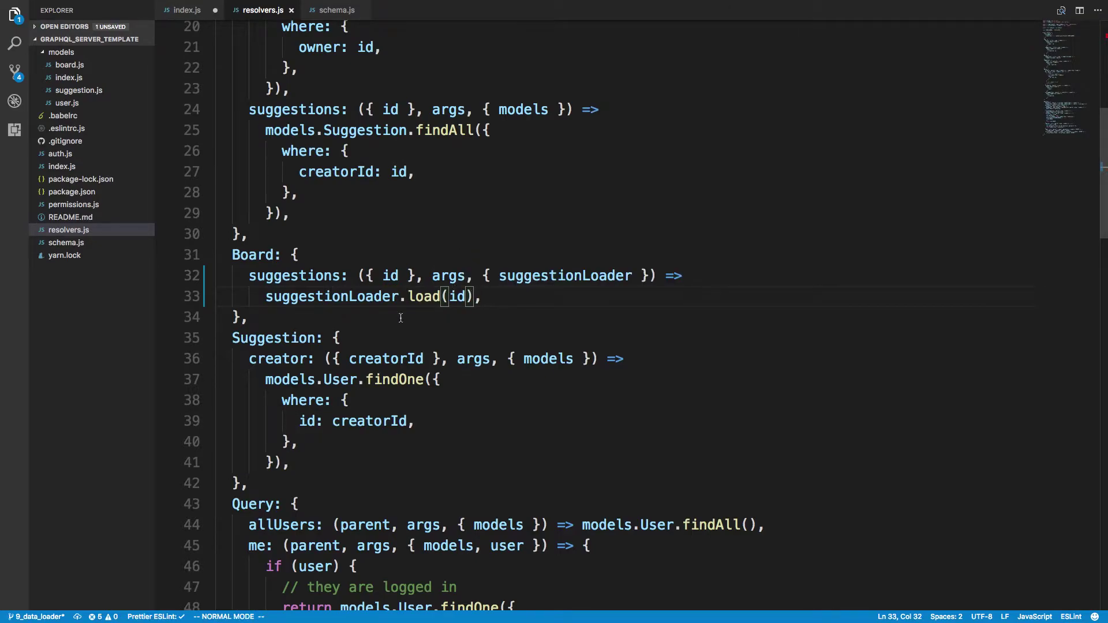
{"action": "left_click", "coordinate": [187, 10]}
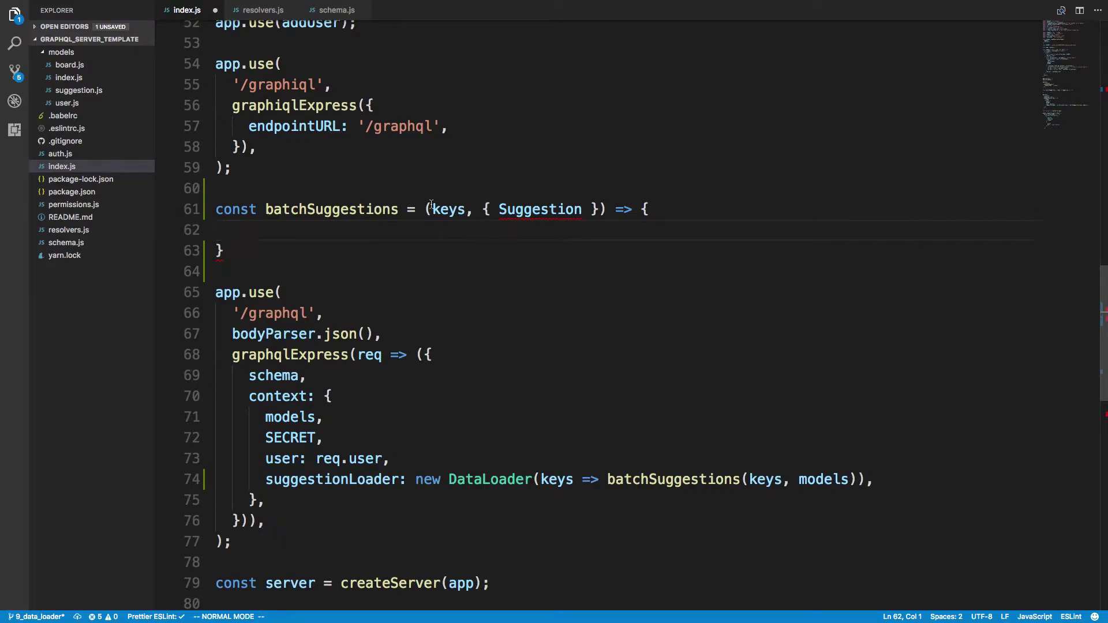
{"action": "left_click", "coordinate": [263, 10]}
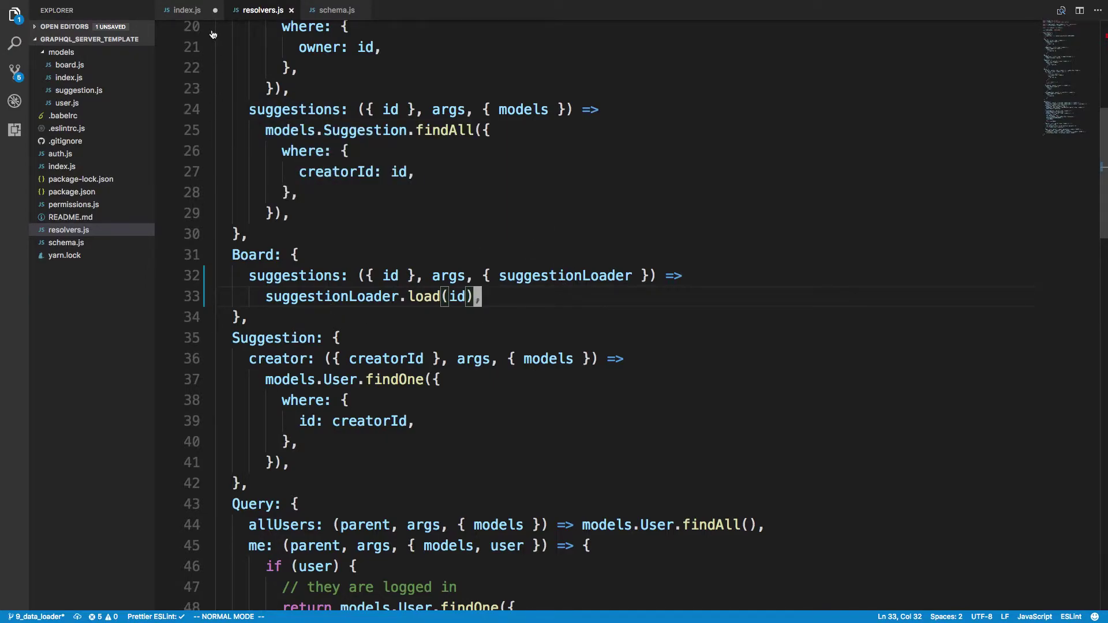
{"action": "left_click", "coordinate": [200, 12]}
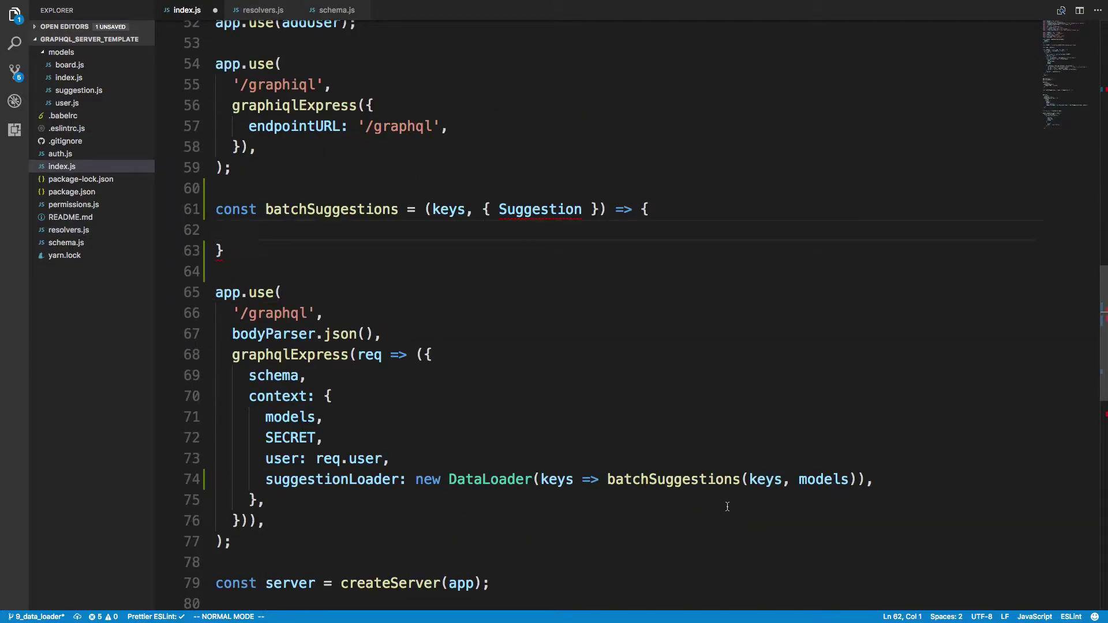
Add the comment '// keys = [1, 2, 3 ..., 13]' inside batchSuggestions
{"action": "key", "text": "i"}
{"action": "key", "text": "Tab"}
{"action": "mouse_move", "coordinate": [539, 210]}
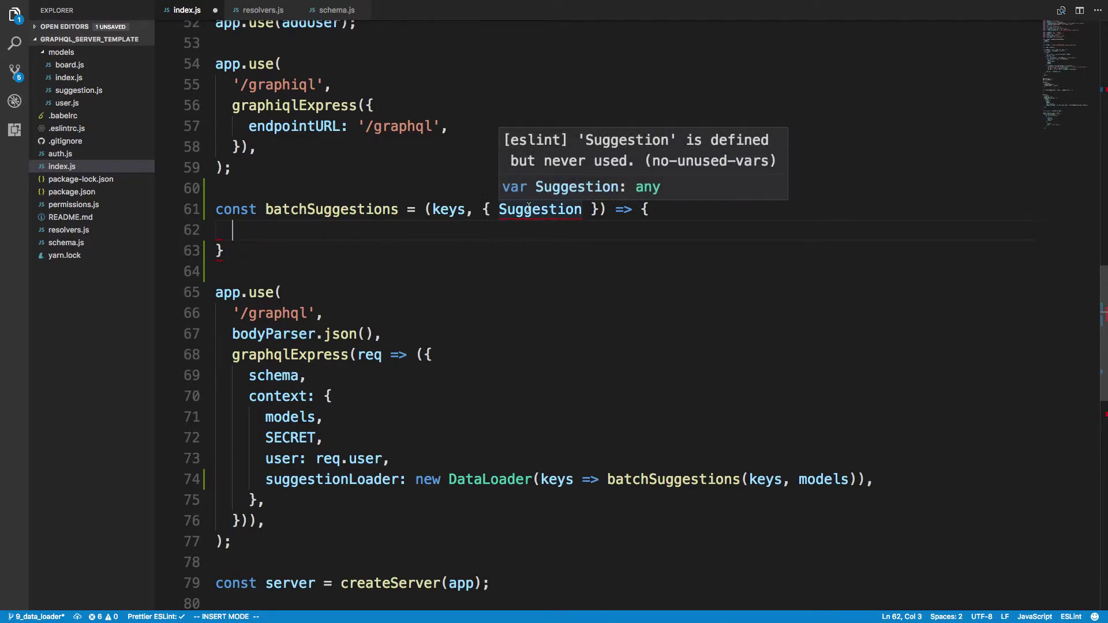
{"action": "type", "text": "Suggestion.find"}
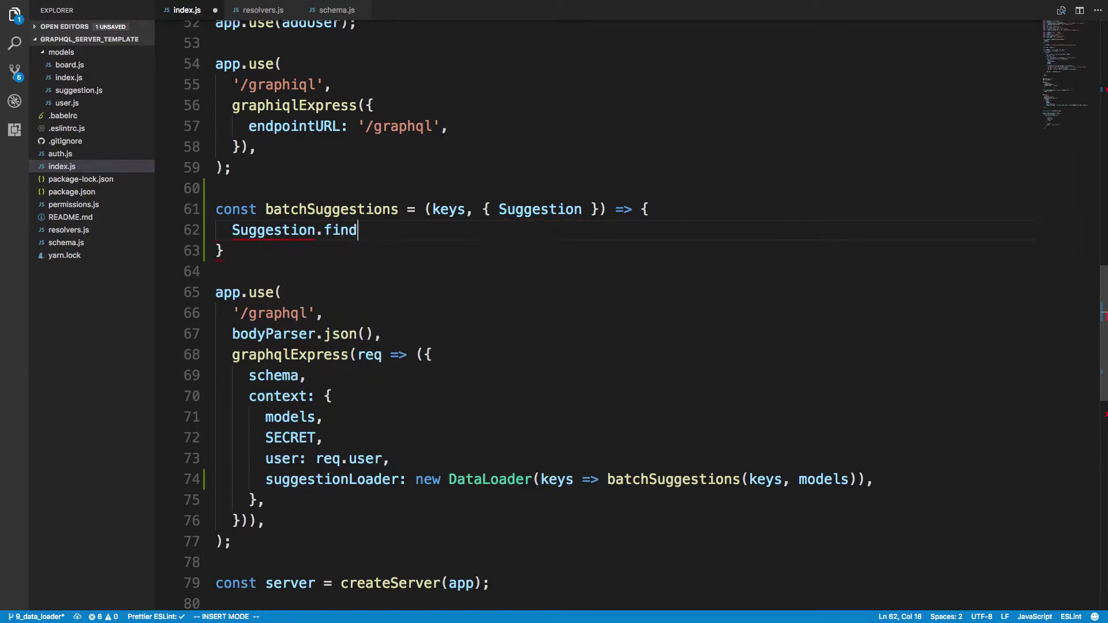
{"action": "type", "text": "All("}
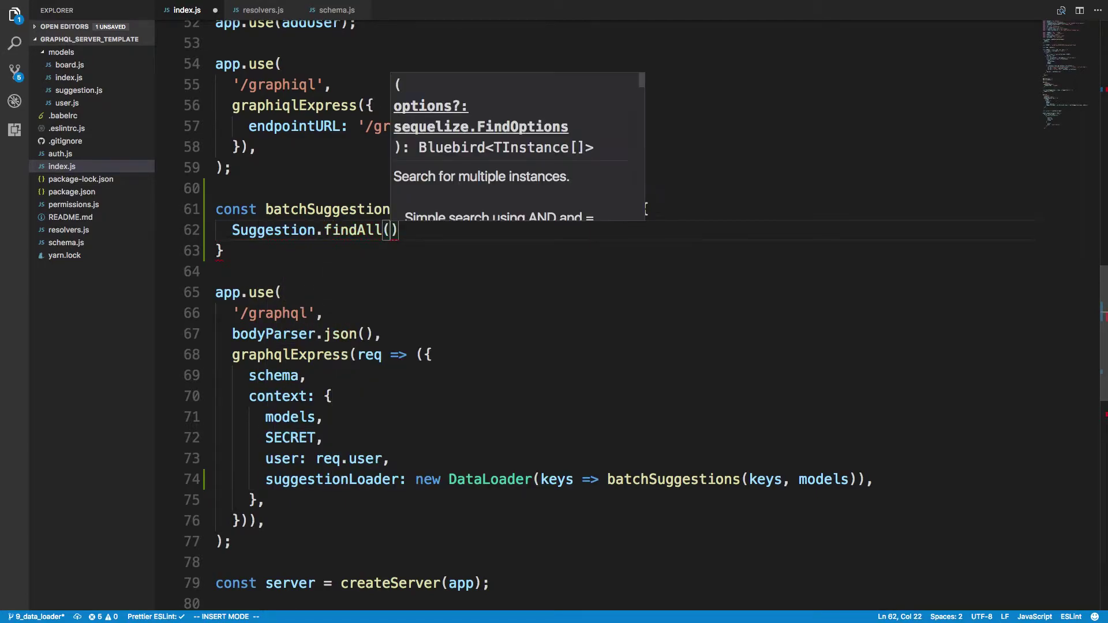
{"action": "key", "text": "Escape"}
{"action": "type", "text": "ko"}
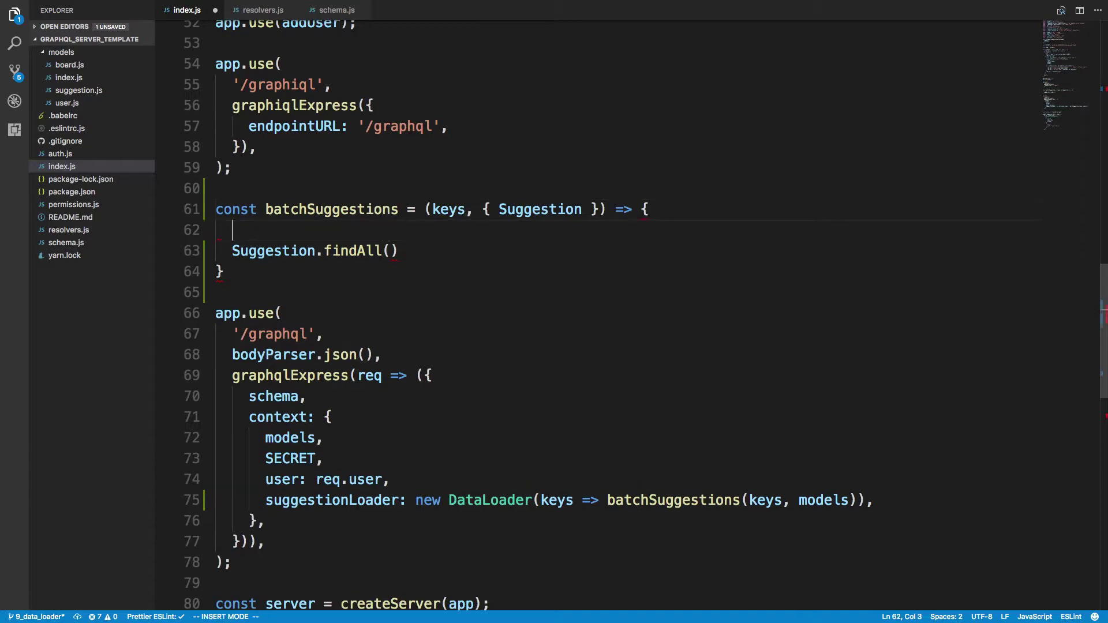
{"action": "type", "text": "// keys"}
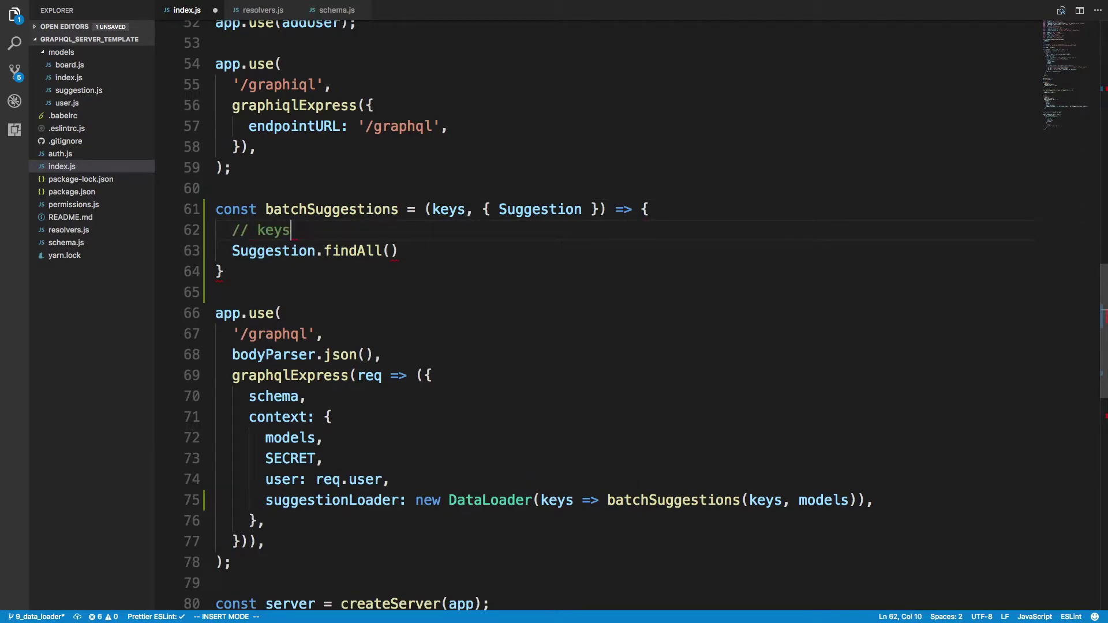
{"action": "type", "text": "=  = [1, 2, 3 //"}
{"action": "key", "text": "BackSpace"}
{"action": "key", "text": "BackSpace"}
{"action": "type", "text": "..., 13"}
{"action": "key", "text": "Right"}
{"action": "type", "text": ";"}
{"action": "key", "text": "Escape"}
Open an empty options object inside Suggestion.findAll({})
{"action": "key", "text": "x"}
{"action": "key", "text": "j"}
{"action": "key", "text": "j"}
{"action": "key", "text": "k"}
{"action": "key", "text": "i"}
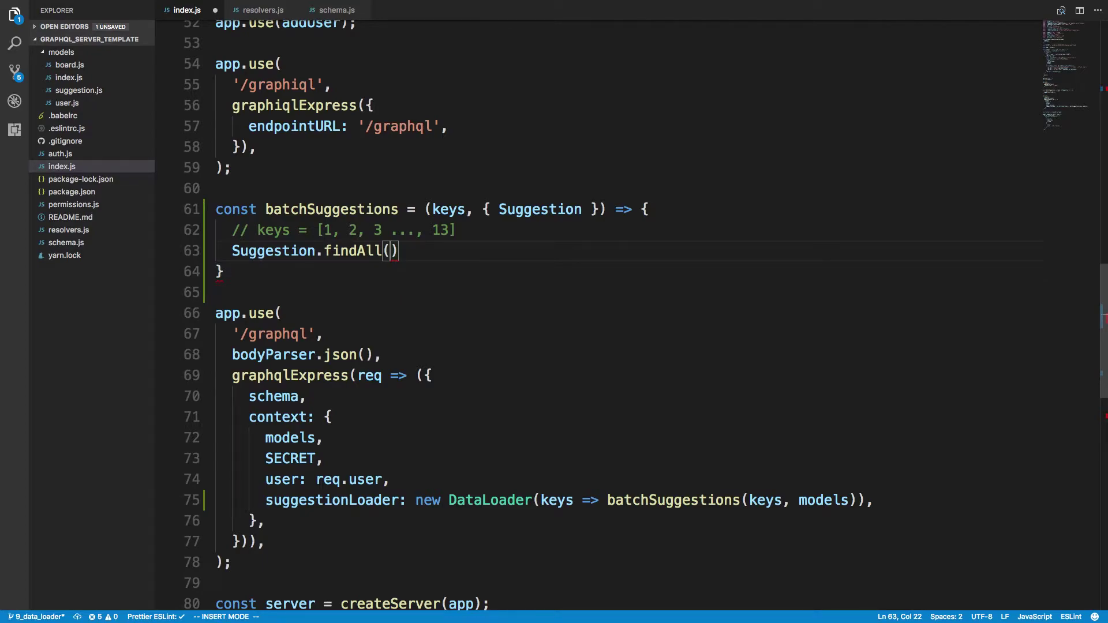
{"action": "type", "text": "{"}
{"action": "key", "text": "Return"}
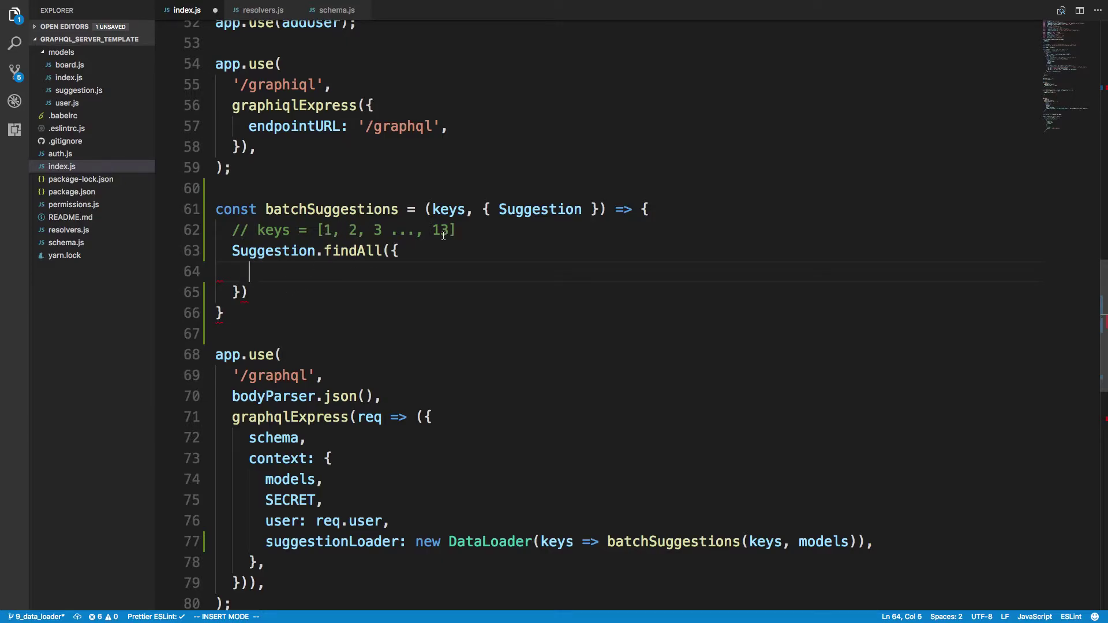
After checking the server log, pass raw: true and where: { boardId: { $in: keys } } to findAll
{"action": "key", "text": "super+Tab"}
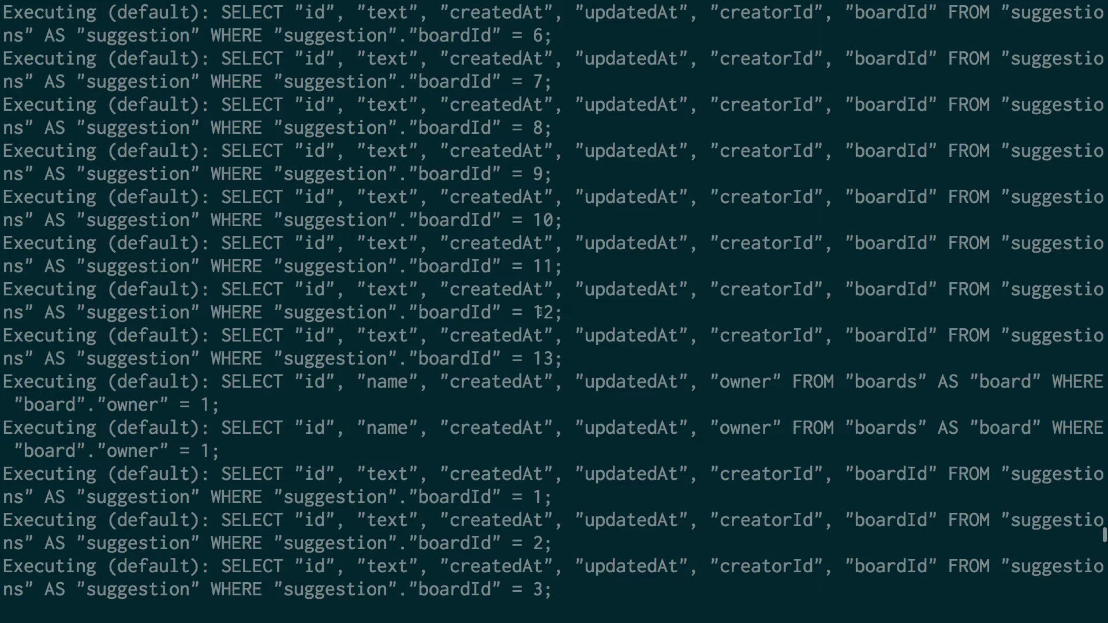
{"action": "key", "text": "super+Tab"}
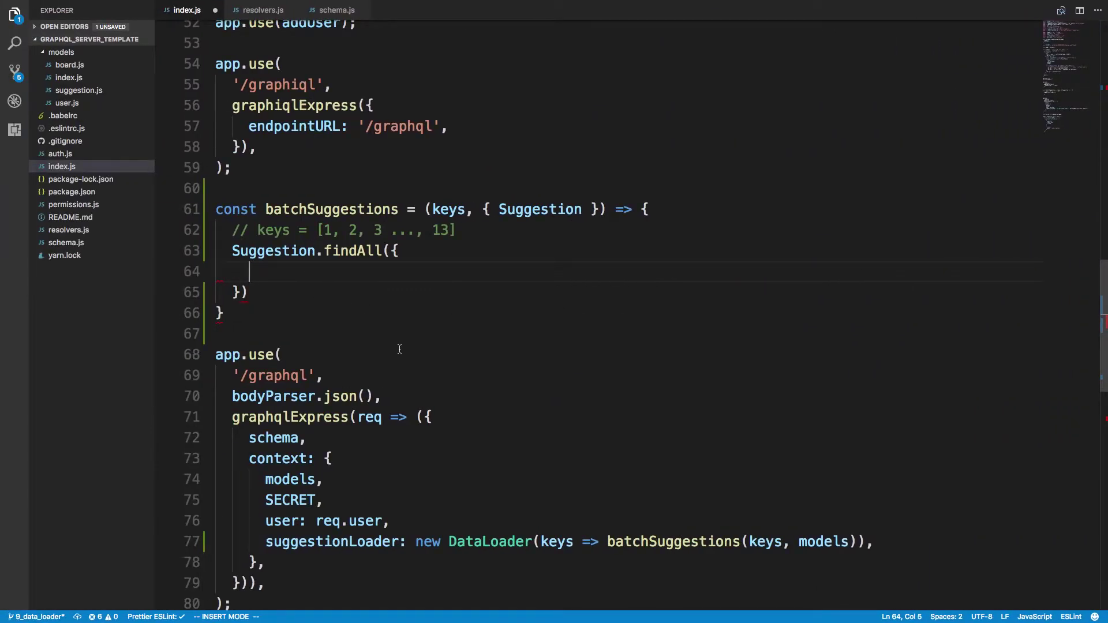
{"action": "type", "text": "raw: "}
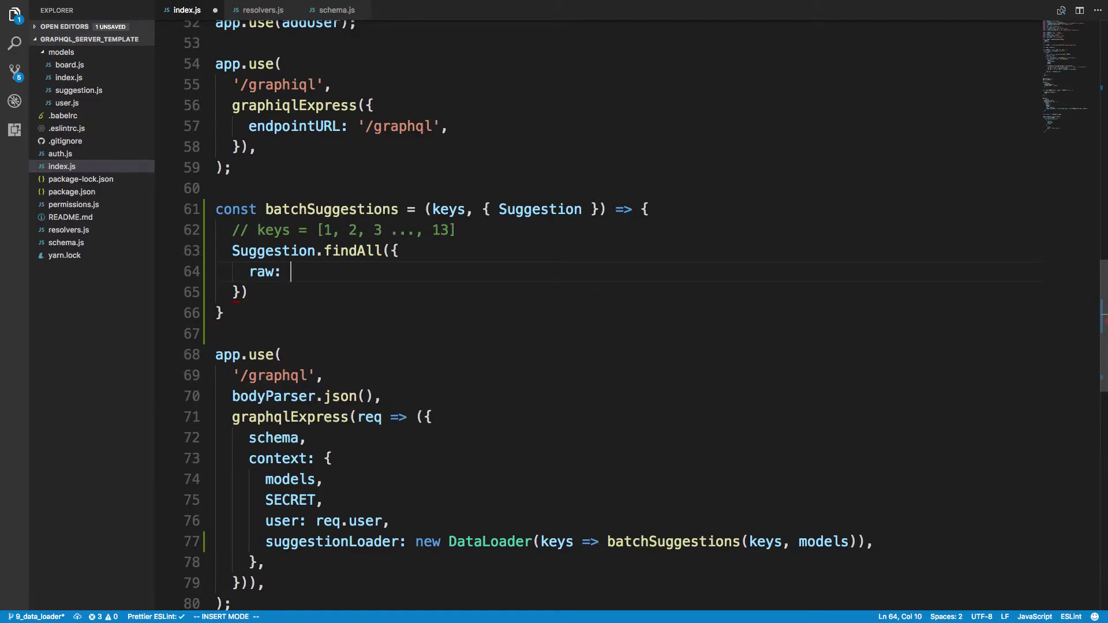
{"action": "type", "text": "true,"}
{"action": "key", "text": "Return"}
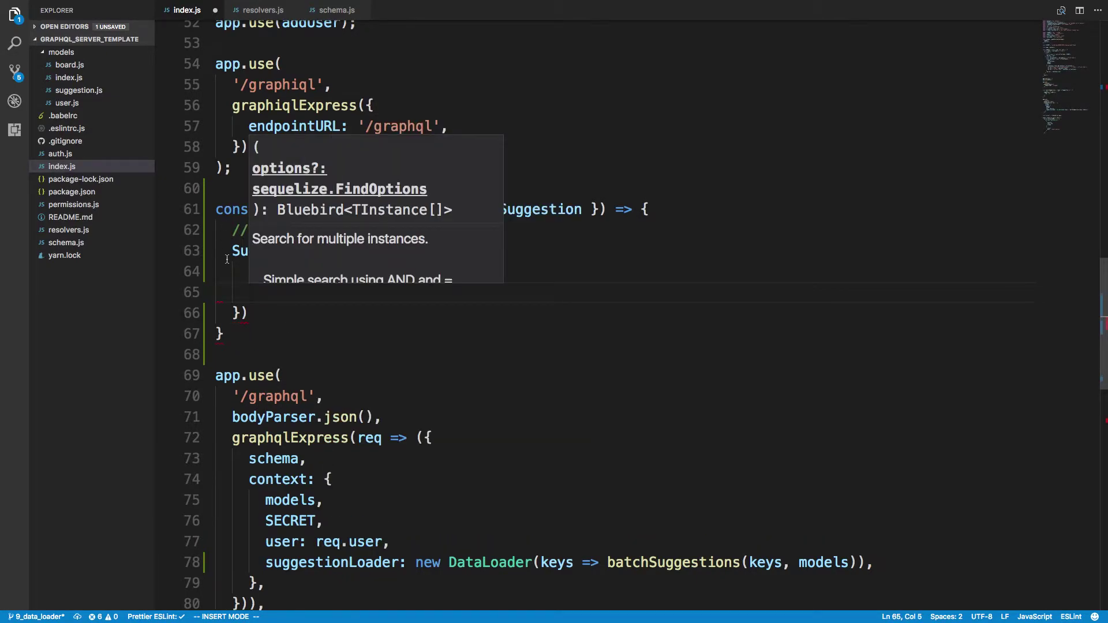
{"action": "left_click", "coordinate": [312, 314]}
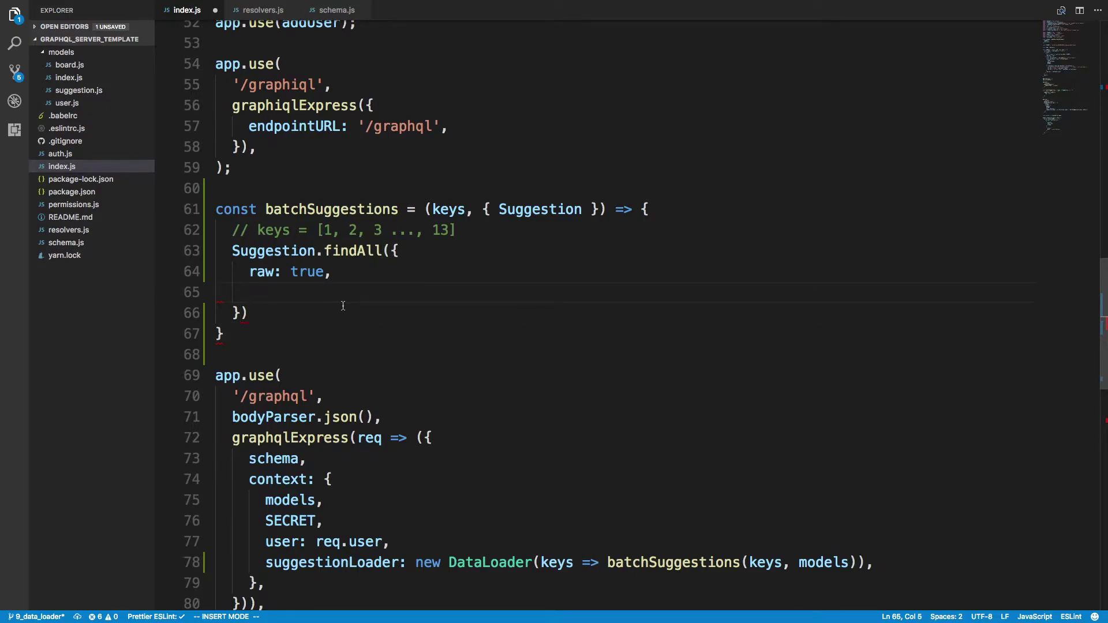
{"action": "type", "text": "where: {"}
{"action": "key", "text": "Return"}
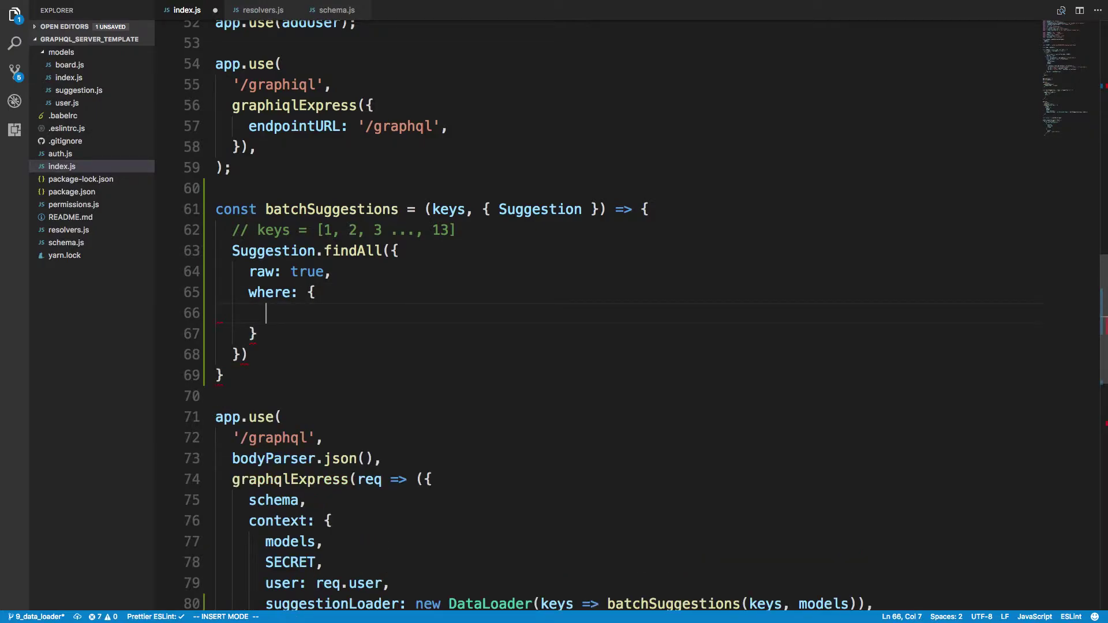
{"action": "type", "text": "boardId: {"}
{"action": "key", "text": "Return"}
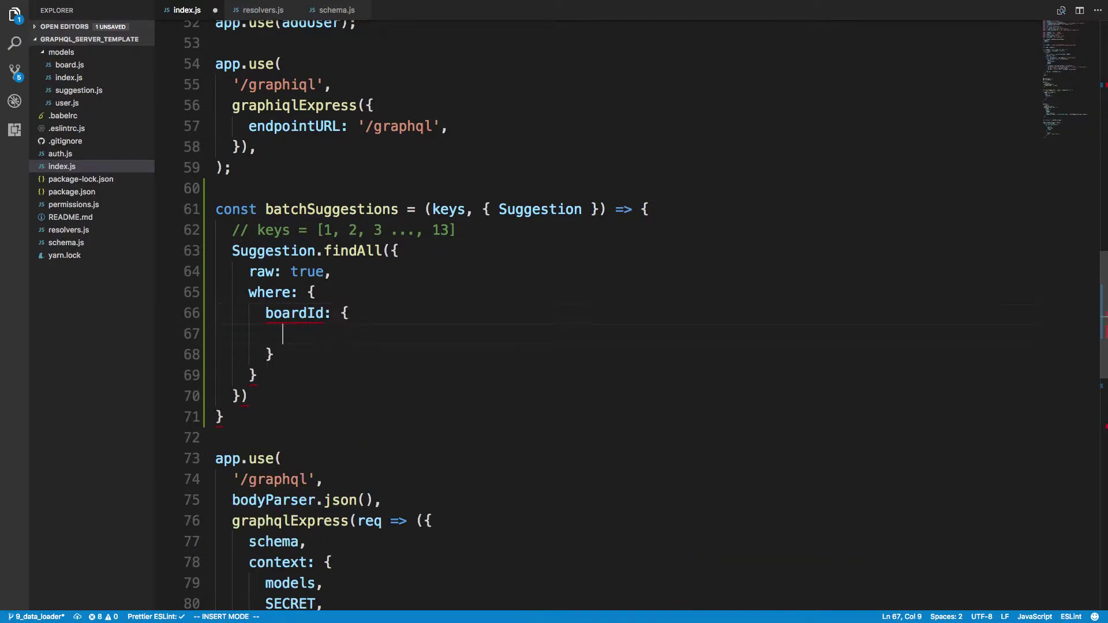
{"action": "type", "text": "$in:"}
{"action": "type", "text": " keys,"}
{"action": "key", "text": "Escape"}
Save index.js so Prettier formats the findAll call
{"action": "key", "text": "Down"}
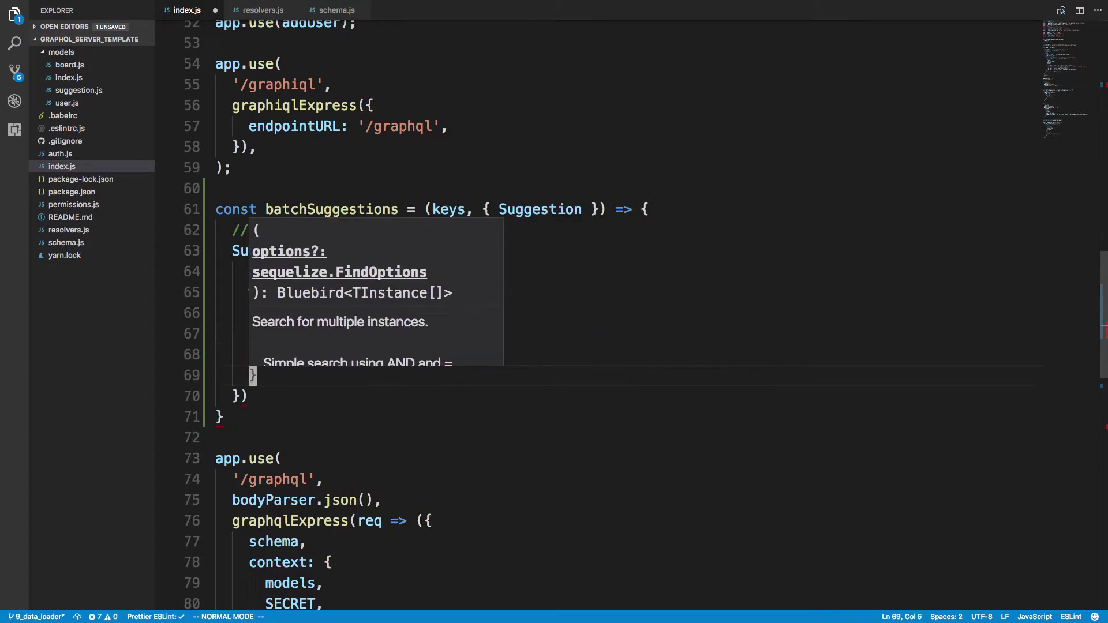
{"action": "key", "text": "v"}
{"action": "key", "text": "super+s"}
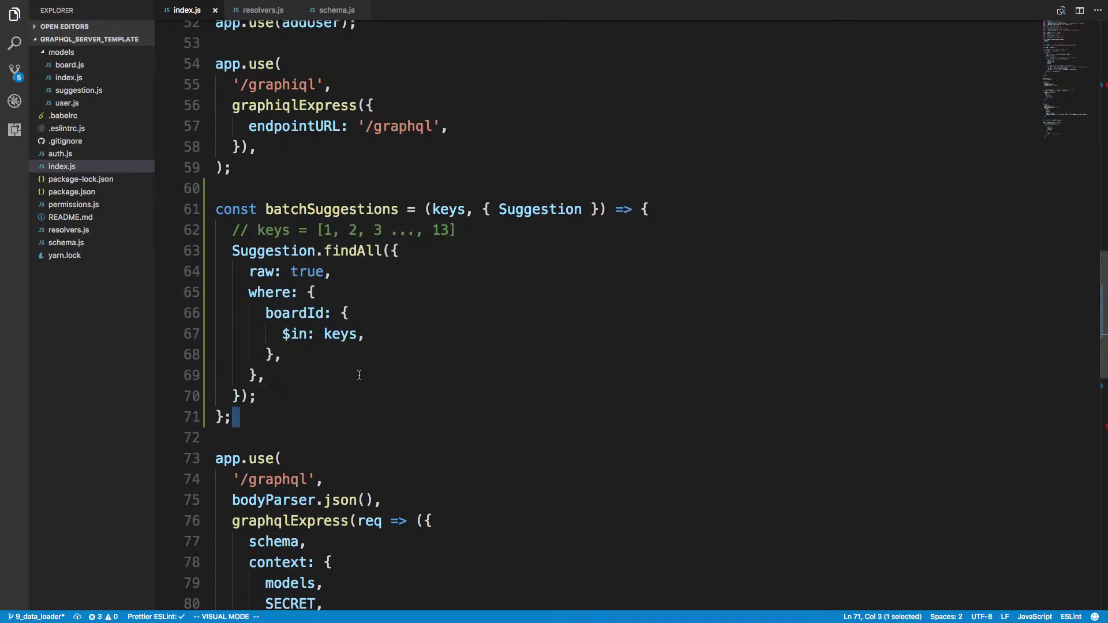
{"action": "key", "text": "Escape"}
{"action": "key", "text": "j"}
{"action": "key", "text": "j"}
{"action": "key", "text": "k"}
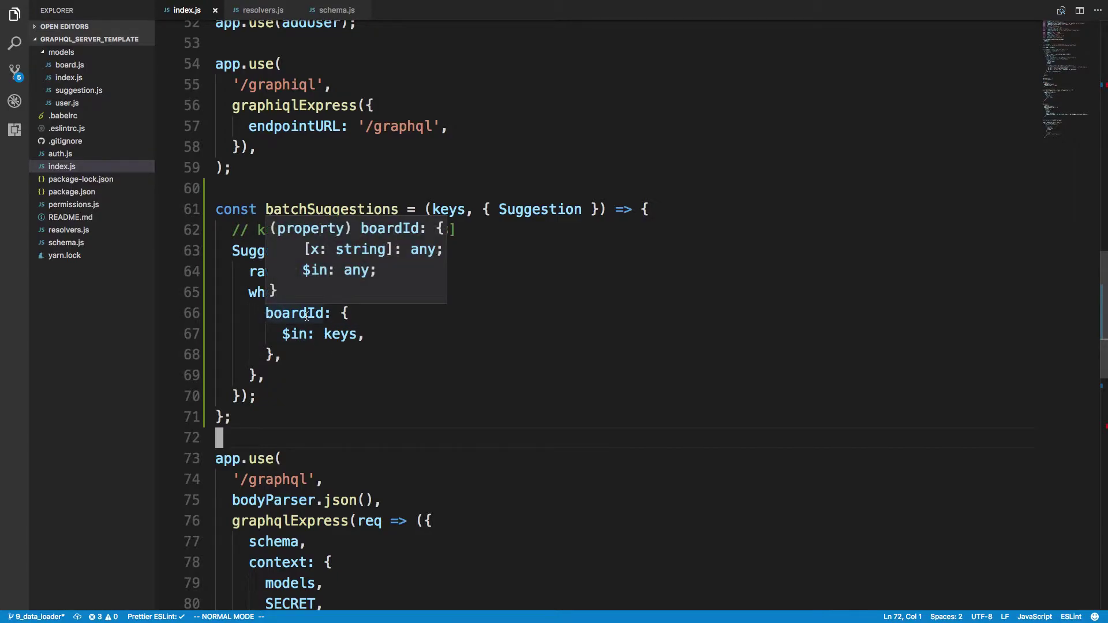
{"action": "mouse_move", "coordinate": [339, 334]}
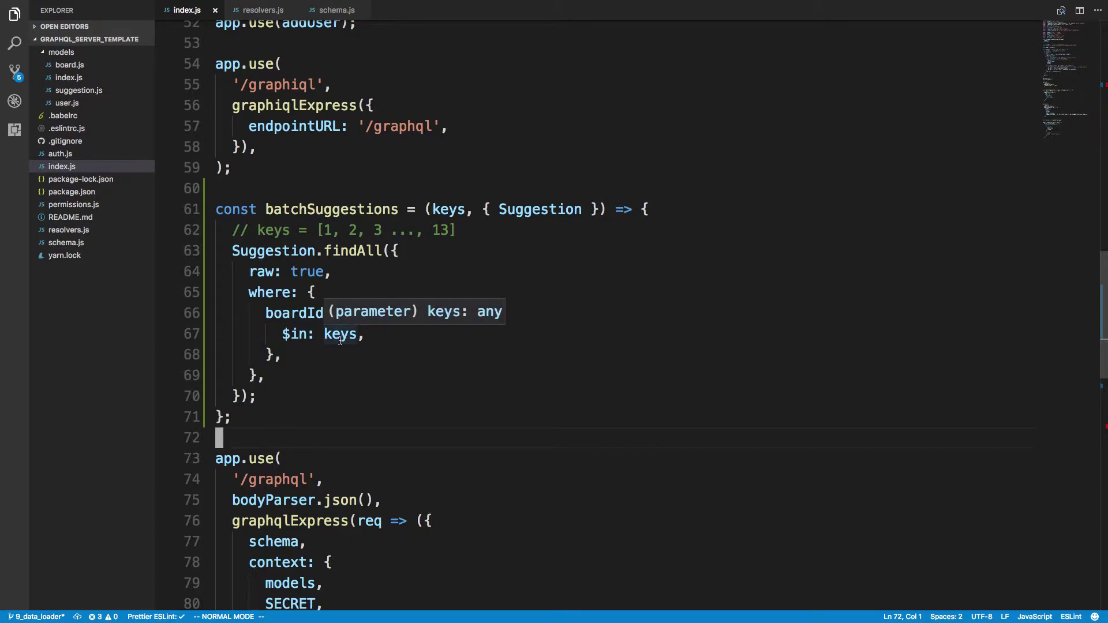
Make batchSuggestions async, store the awaited findAll result in const suggestions, and save
{"action": "key", "text": "k"}
{"action": "key", "text": "k"}
{"action": "key", "text": "k"}
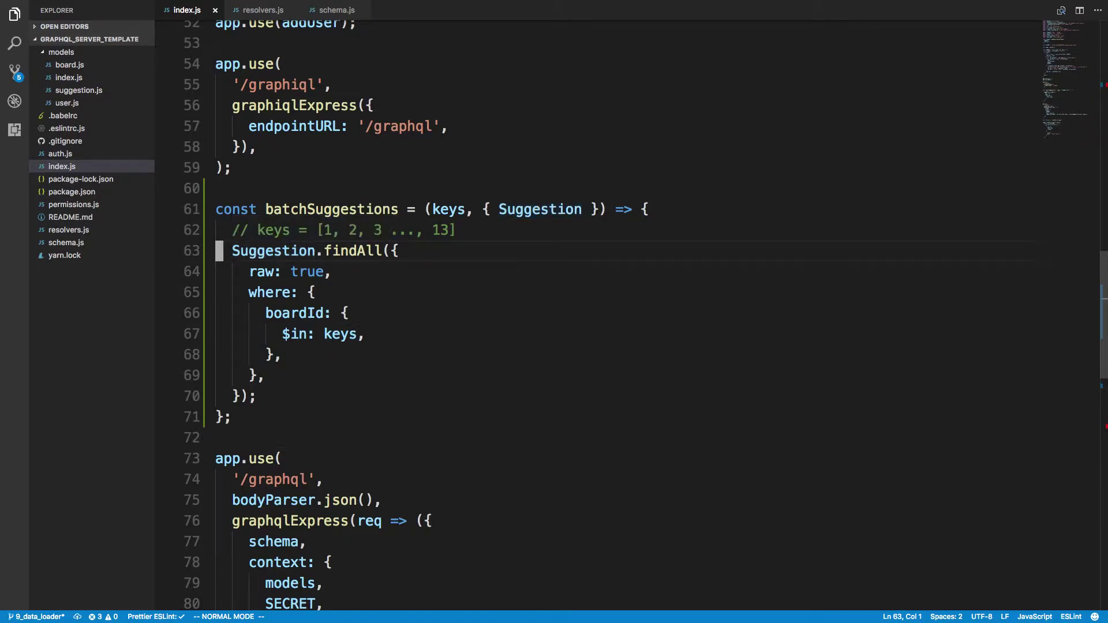
{"action": "key", "text": "shift+i"}
{"action": "type", "text": "const "}
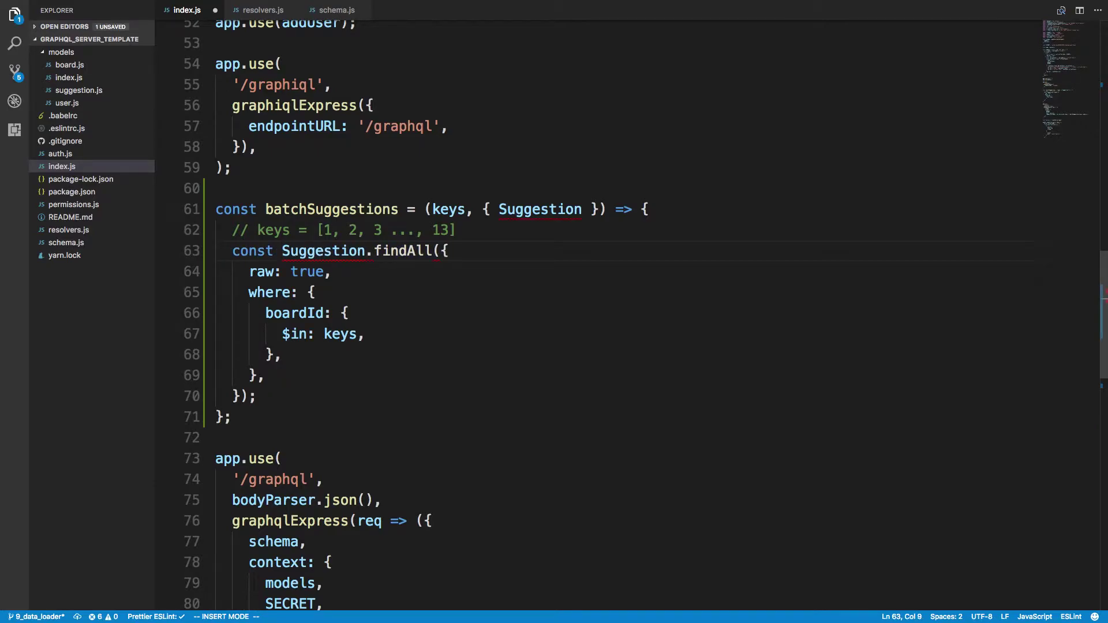
{"action": "type", "text": "suggestions = "}
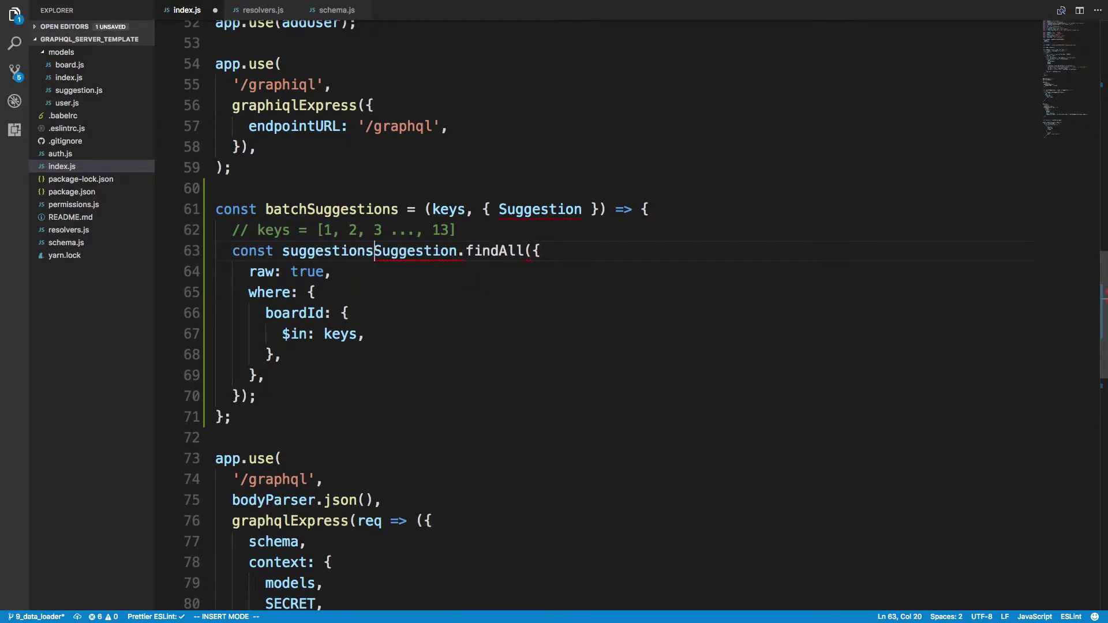
{"action": "type", "text": "await"}
{"action": "key", "text": "Escape"}
{"action": "key", "text": "k"}
{"action": "key", "text": "k"}
{"action": "type", "text": "b"}
{"action": "type", "text": "iasync"}
{"action": "key", "text": "Escape"}
{"action": "key", "text": "ctrl+s"}
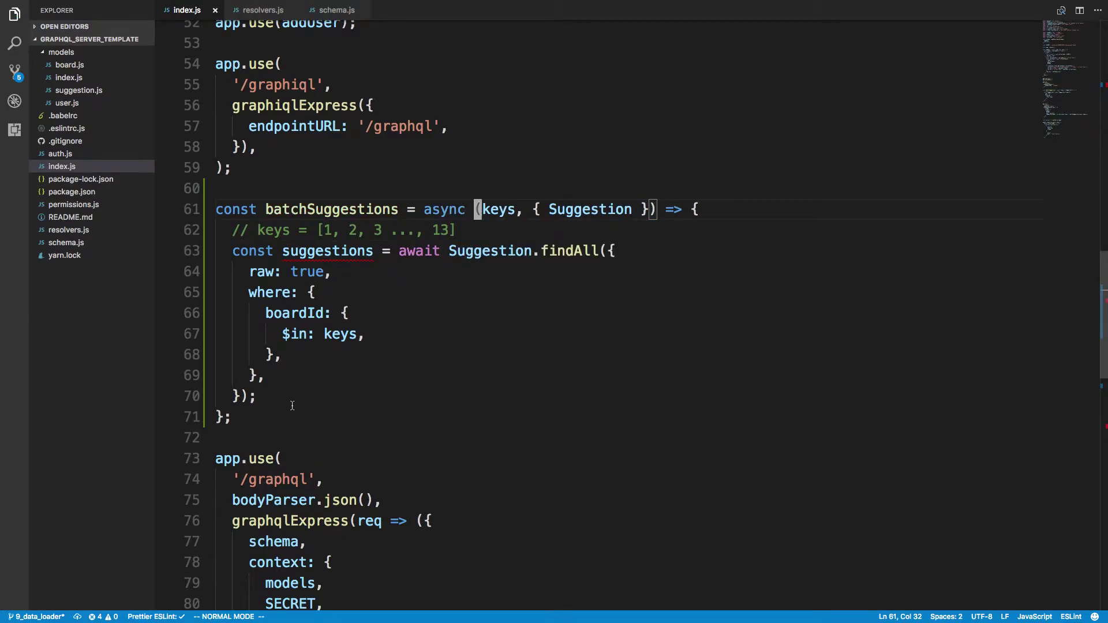
Add blank lines below the findAll call and start a 'return ' statement
{"action": "left_click", "coordinate": [292, 404]}
{"action": "key", "text": "o"}
{"action": "key", "text": "Return"}
{"action": "type", "text": "return"}
{"action": "key", "text": "Up"}
{"action": "key", "text": "Return"}
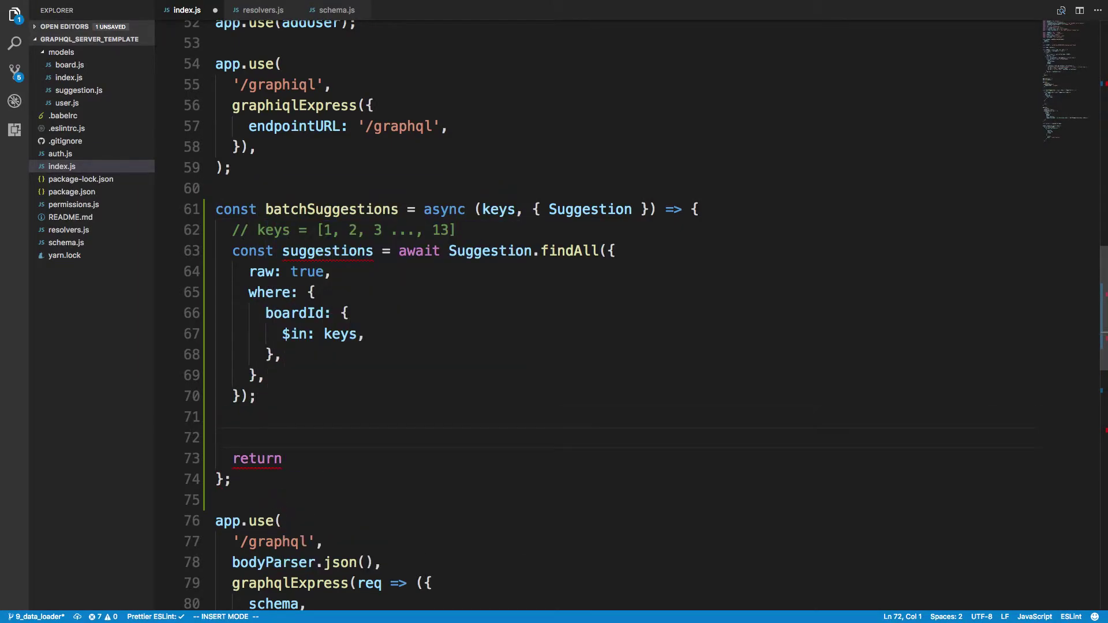
{"action": "type", "text": "// keys "}
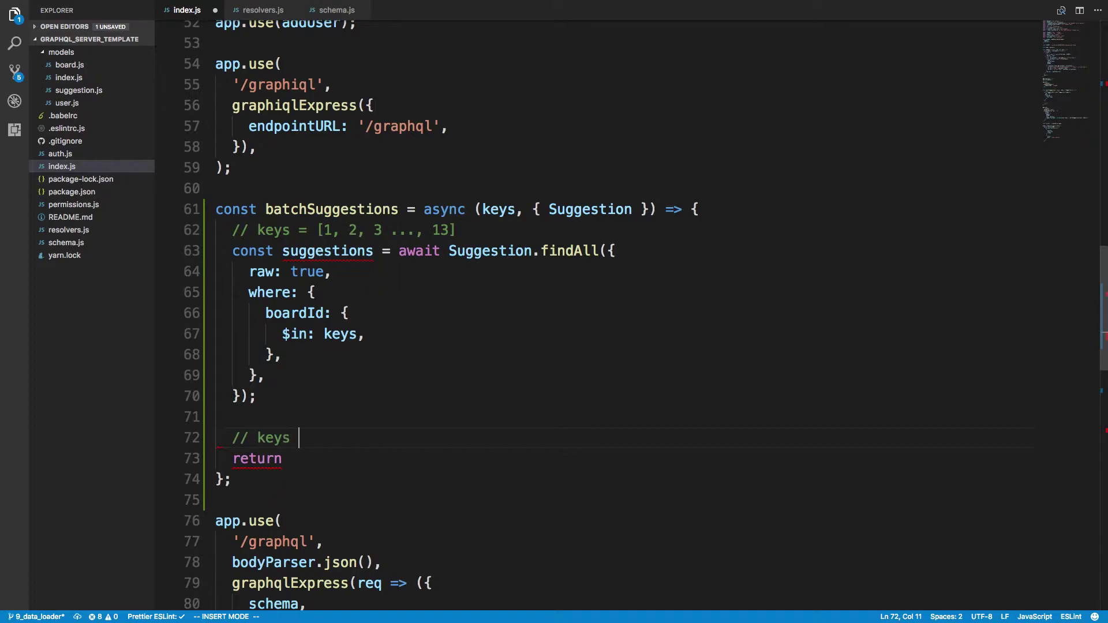
{"action": "type", "text": "= "}
{"action": "type", "text": "> ["}
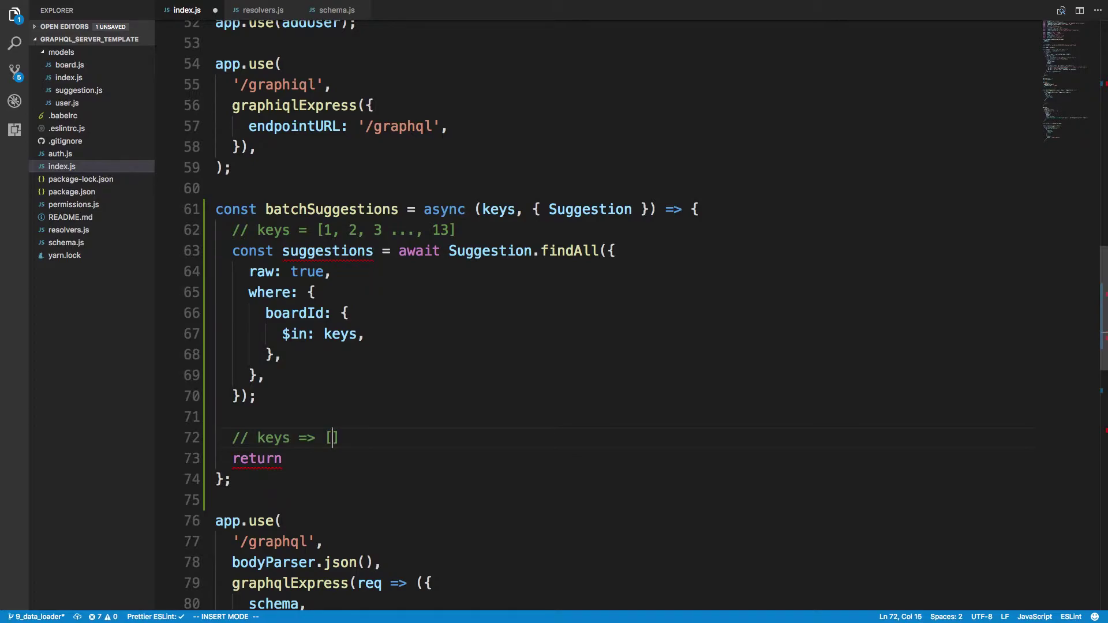
{"action": "type", "text": "{"}
{"action": "type", "text": ", []"}
{"action": "key", "text": "BackSpace"}
{"action": "key", "text": "BackSpace"}
{"action": "type", "text": "{"}
{"action": "key", "text": "Left"}
{"action": "key", "text": "Left"}
{"action": "key", "text": "Left"}
{"action": "type", "text": "board:"}
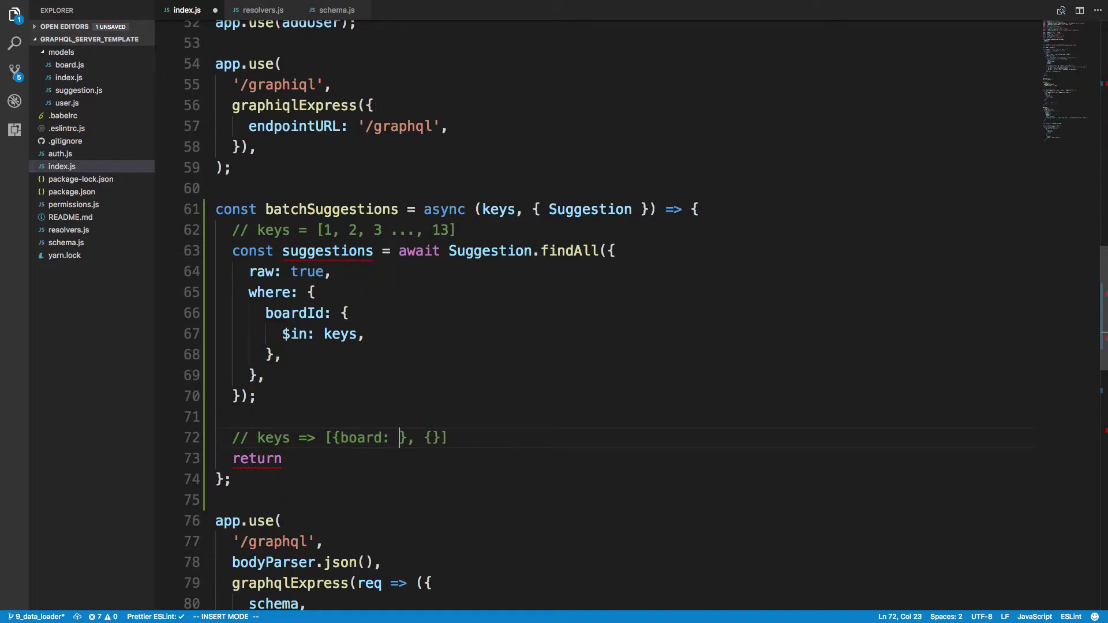
{"action": "key", "text": "BackSpace"}
{"action": "type", "text": "Id: 1"}
{"action": "key", "text": "Right"}
{"action": "key", "text": "Right"}
{"action": "key", "text": "Right"}
{"action": "key", "text": "Right"}
{"action": "type", "text": "boarDID"}
{"action": "key", "text": "BackSpace"}
{"action": "type", "text": "d: 2"}
{"action": "key", "text": "Escape"}
{"action": "key", "text": "k"}
{"action": "key", "text": "k"}
{"action": "key", "text": "j"}
{"action": "key", "text": "j"}
{"action": "key", "text": "dollar"}
{"action": "key", "text": "h"}
{"action": "key", "text": "b"}
{"action": "key", "text": "F"}
{"action": "key", "text": "braceleft"}
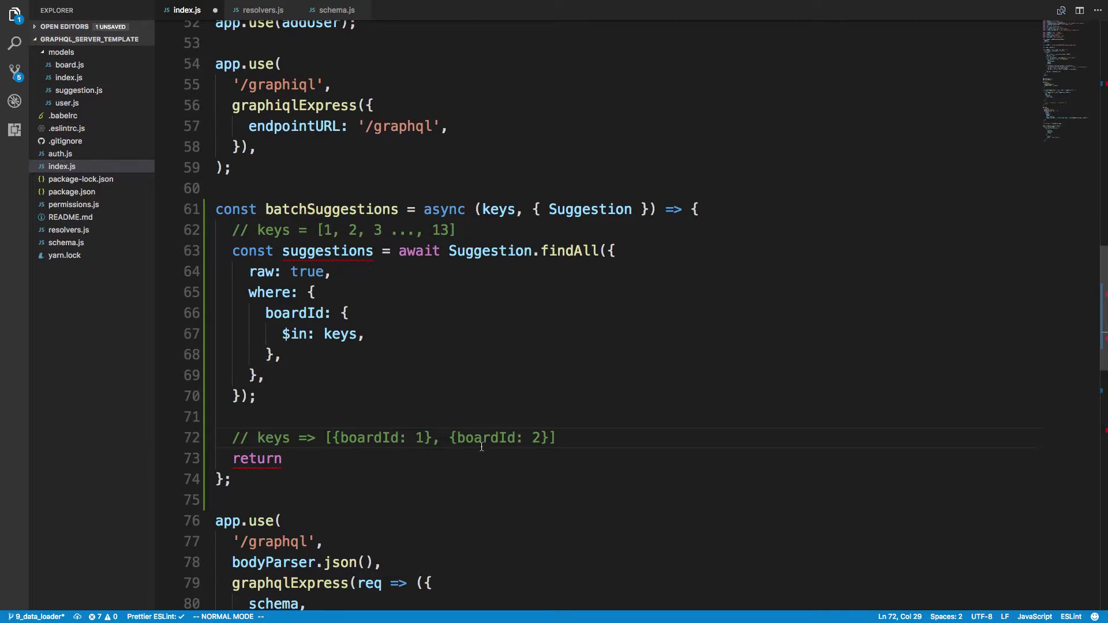
{"action": "key", "text": "j"}
{"action": "key", "text": "shift+a"}
{"action": "type", "text": "keys.map("}
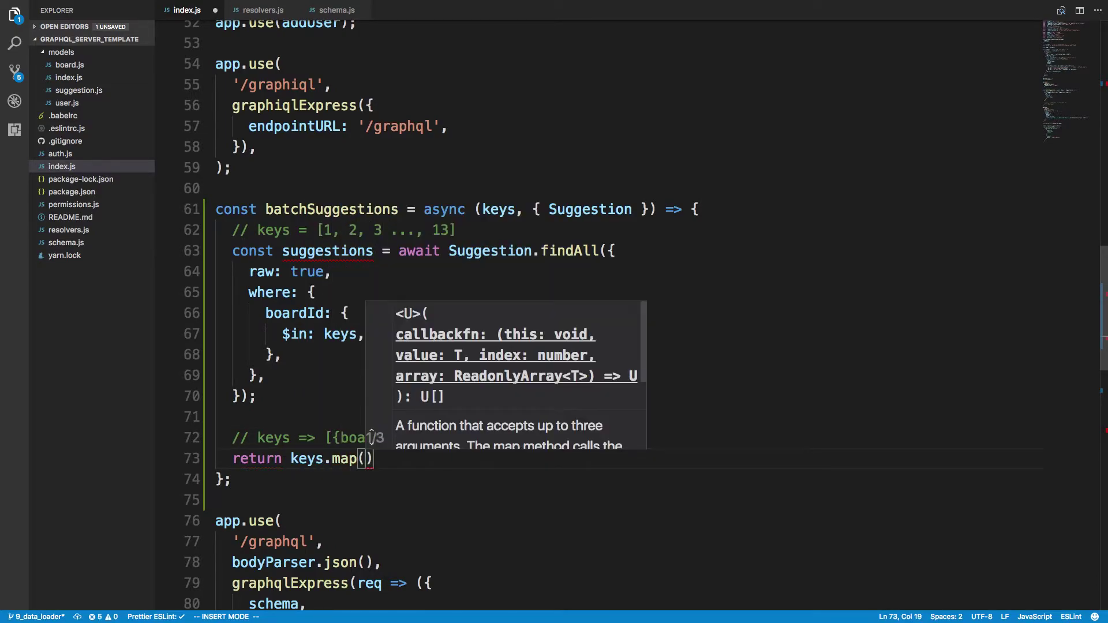
{"action": "type", "text": "k =>"}
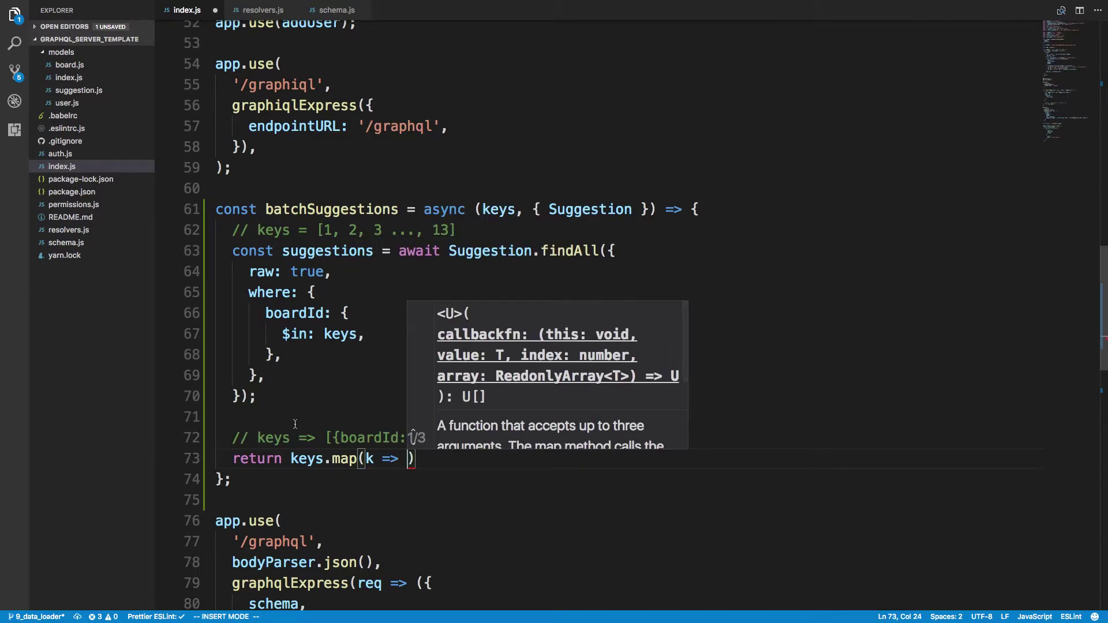
{"action": "key", "text": "Up"}
{"action": "key", "text": "Up"}
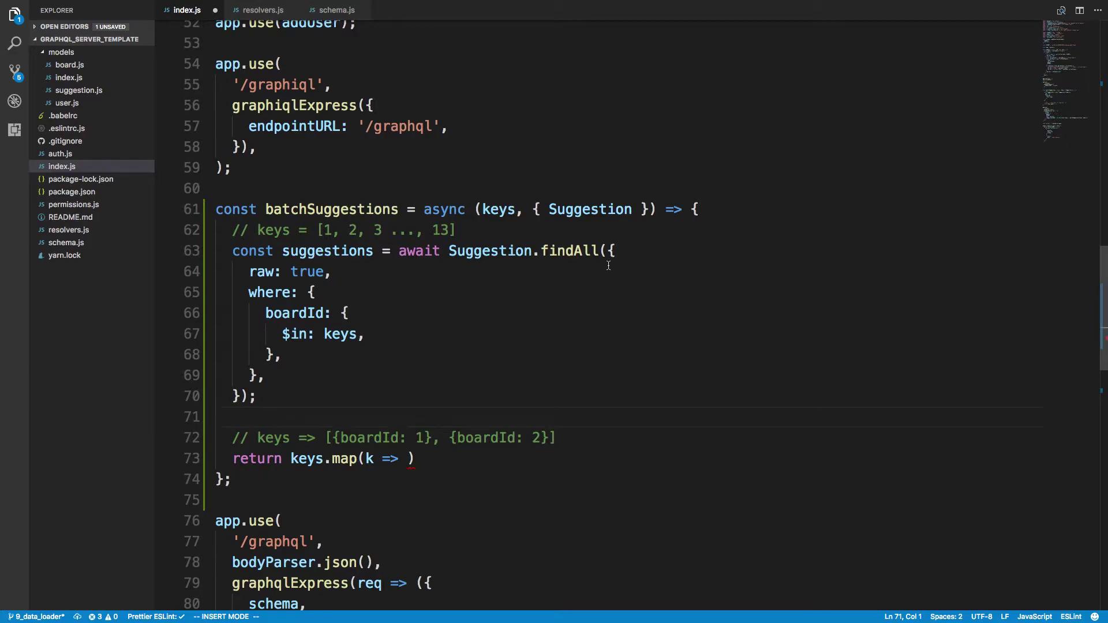
{"action": "key", "text": "super+Tab"}
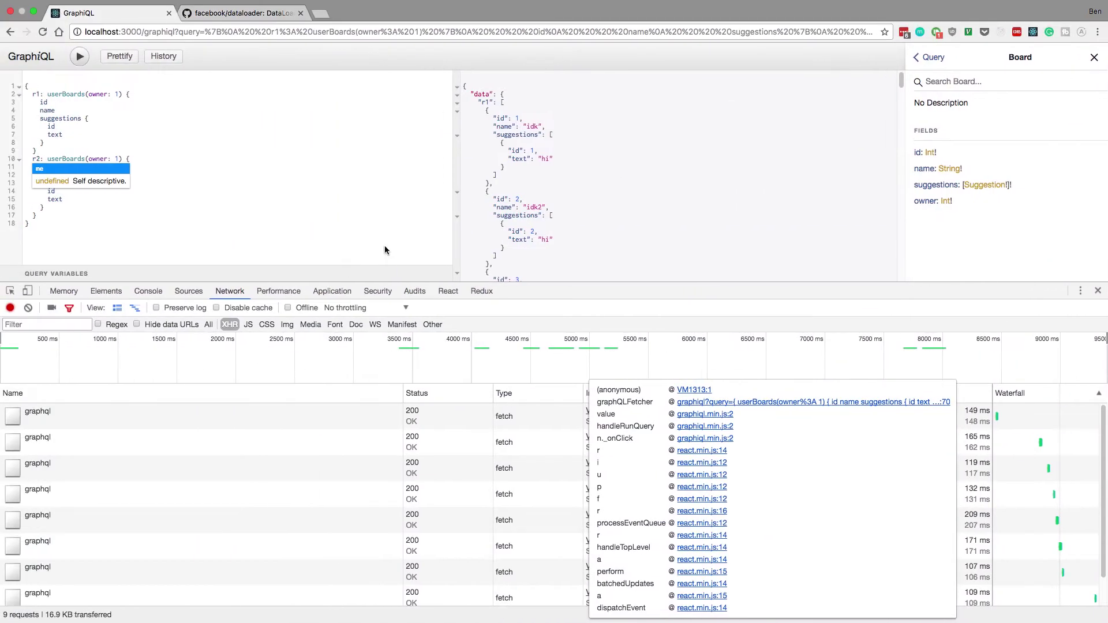
{"action": "scroll", "coordinate": [570, 180], "scroll_direction": "down", "scroll_amount": 3}
{"action": "scroll", "coordinate": [569, 180], "scroll_direction": "down", "scroll_amount": 5}
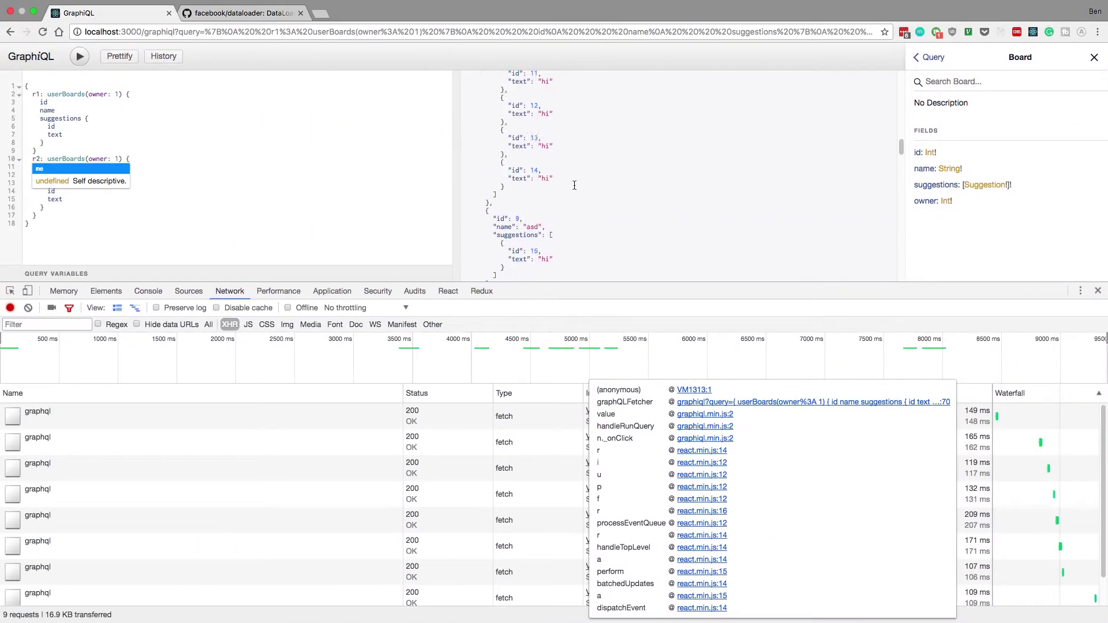
{"action": "scroll", "coordinate": [554, 208], "scroll_direction": "down", "scroll_amount": 5}
{"action": "scroll", "coordinate": [552, 218], "scroll_direction": "up", "scroll_amount": 1}
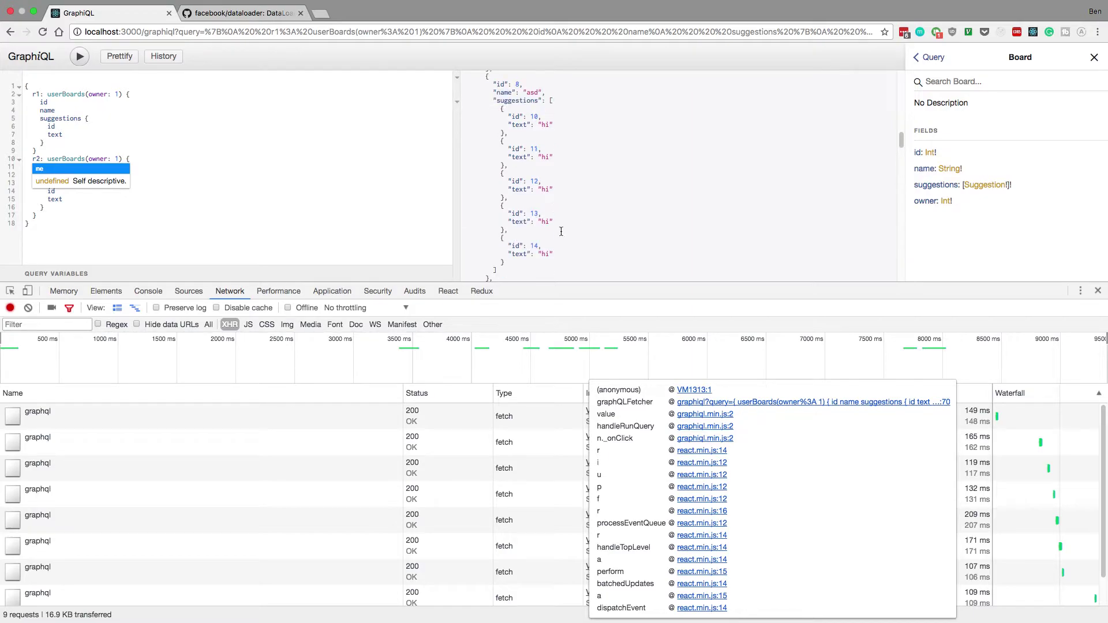
{"action": "key", "text": "super+Tab"}
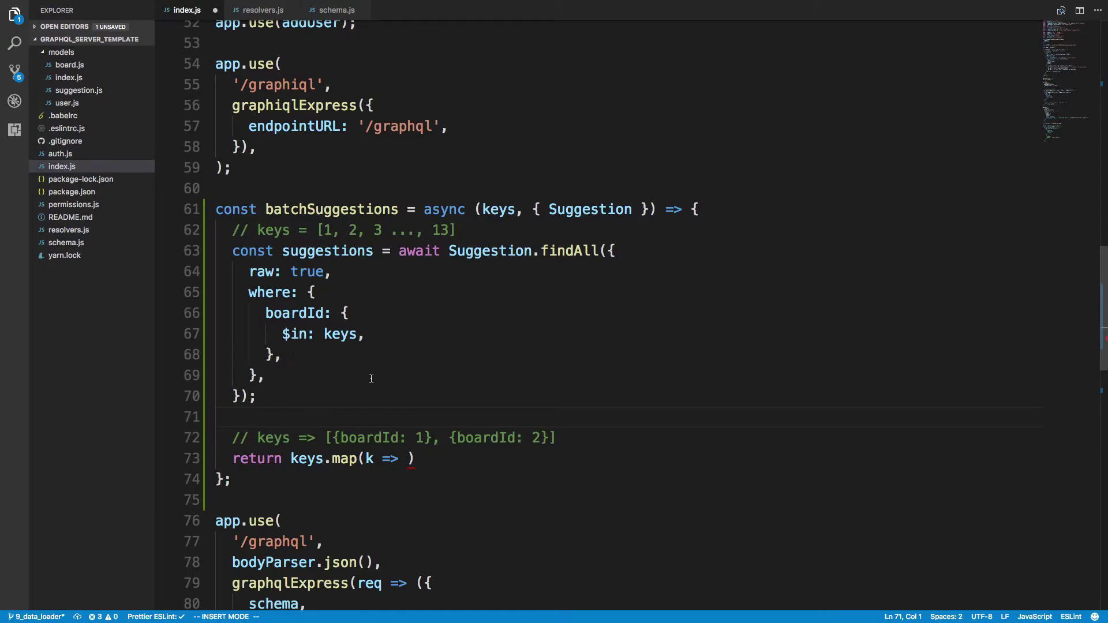
Add import _ from 'lodash' near the top of index.js and save
{"action": "key", "text": "Escape"}
{"action": "key", "text": "g"}
{"action": "key", "text": "g"}
{"action": "key", "text": "j"}
{"action": "key", "text": "j"}
{"action": "key", "text": "j"}
{"action": "key", "text": "j"}
{"action": "key", "text": "j"}
{"action": "key", "text": "j"}
{"action": "key", "text": "j"}
{"action": "type", "text": "oimport _ import"}
{"action": "key", "text": "BackSpace"}
{"action": "key", "text": "BackSpace"}
{"action": "key", "text": "BackSpace"}
{"action": "key", "text": "BackSpace"}
{"action": "key", "text": "BackSpace"}
{"action": "type", "text": "from 'load"}
{"action": "key", "text": "BackSpace"}
{"action": "key", "text": "BackSpace"}
{"action": "type", "text": "dash'"}
{"action": "key", "text": "Escape"}
{"action": "key", "text": "ctrl+s"}
{"action": "scroll", "coordinate": [526, 381], "scroll_direction": "down", "scroll_amount": 15}
{"action": "scroll", "coordinate": [525, 381], "scroll_direction": "down", "scroll_amount": 5}
{"action": "scroll", "coordinate": [526, 381], "scroll_direction": "up", "scroll_amount": 7}
{"action": "scroll", "coordinate": [502, 394], "scroll_direction": "up", "scroll_amount": 2}
{"action": "left_click", "coordinate": [345, 433]}
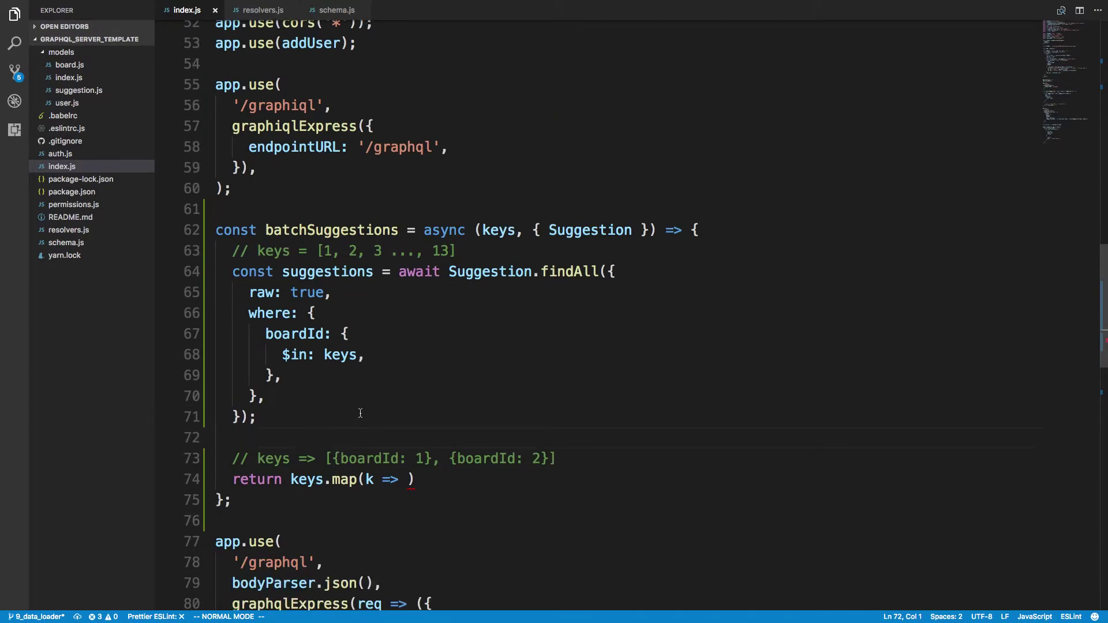
{"action": "type", "text": "i  const "}
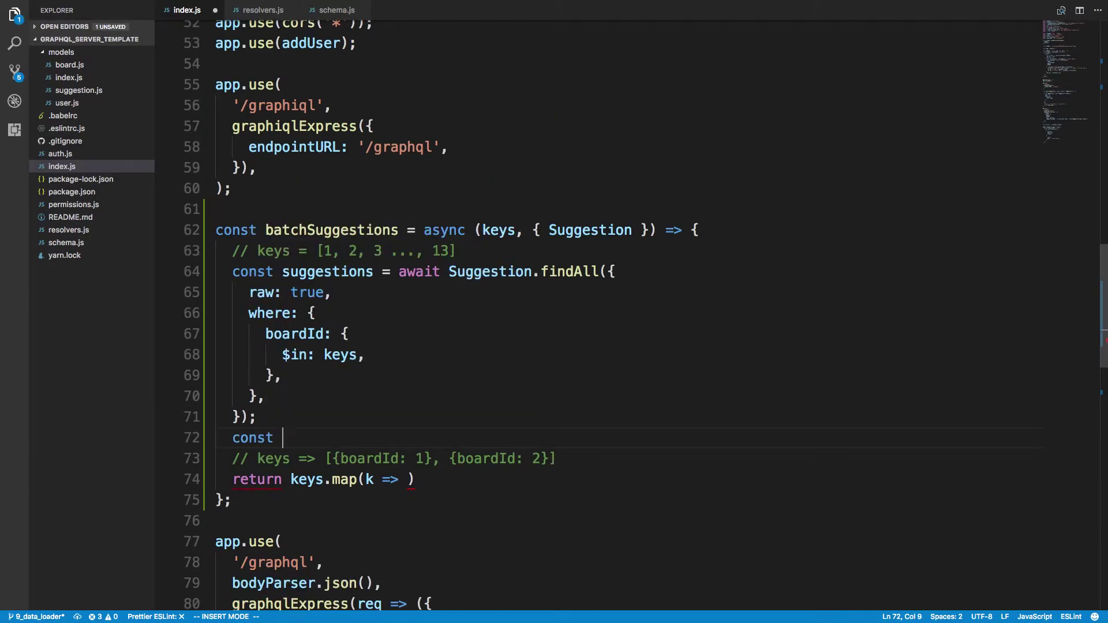
{"action": "type", "text": "gs = "}
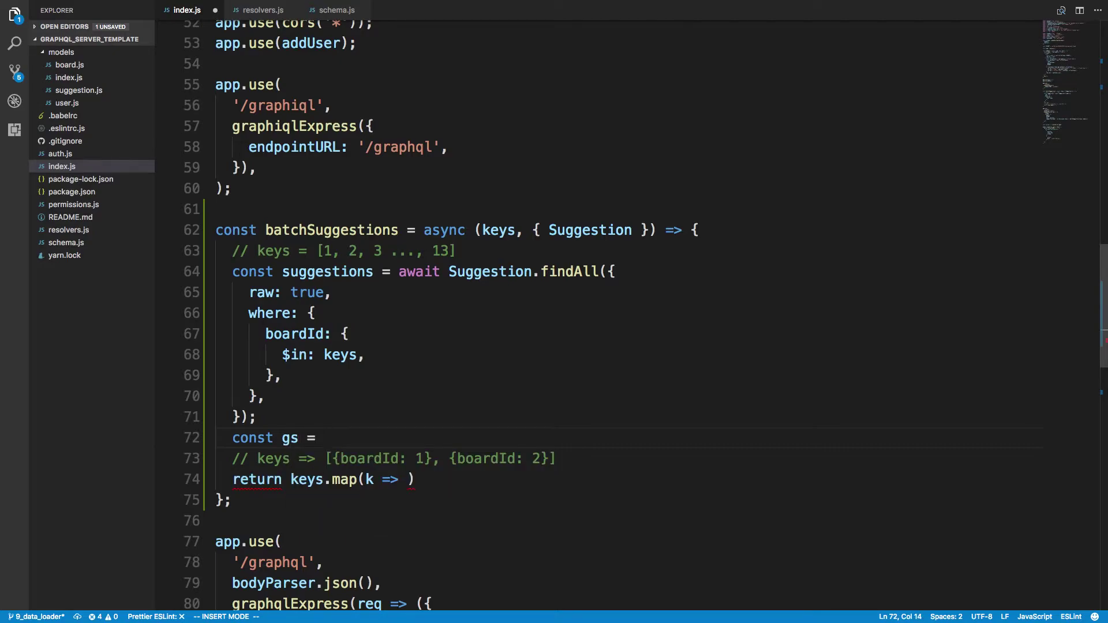
{"action": "type", "text": "_.groupBy("}
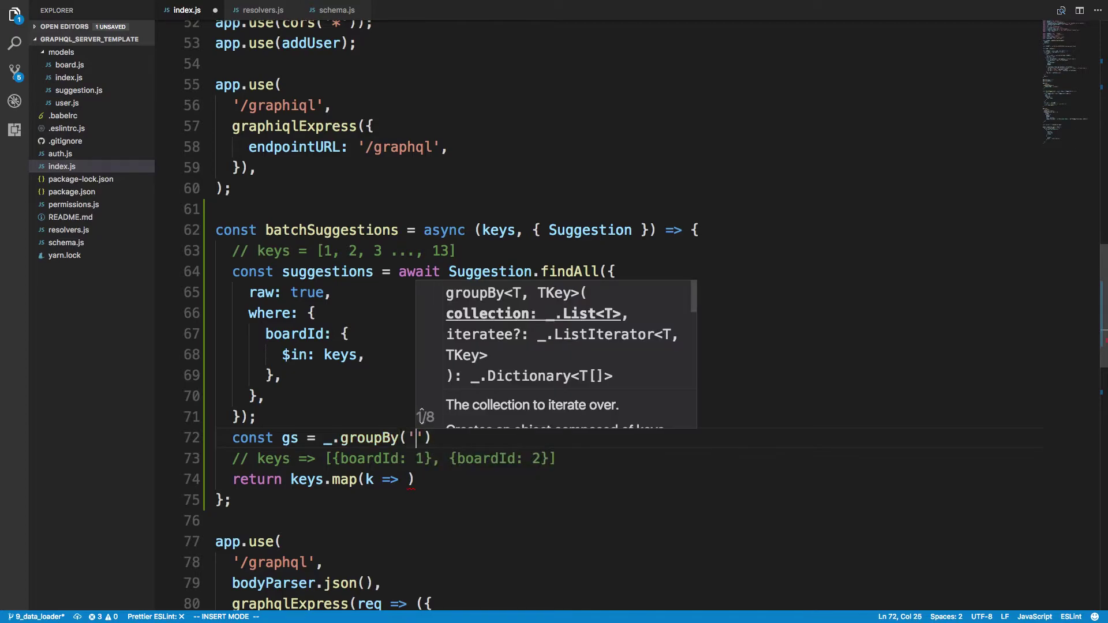
{"action": "type", "text": "suggestions,"}
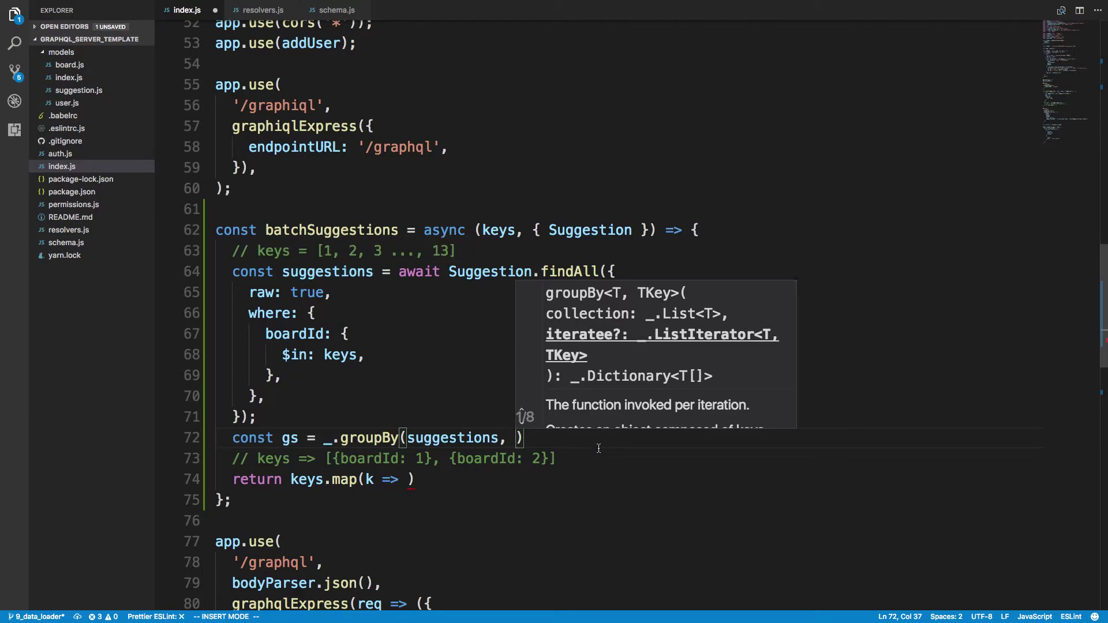
{"action": "type", "text": "'"}
{"action": "type", "text": "boardId"}
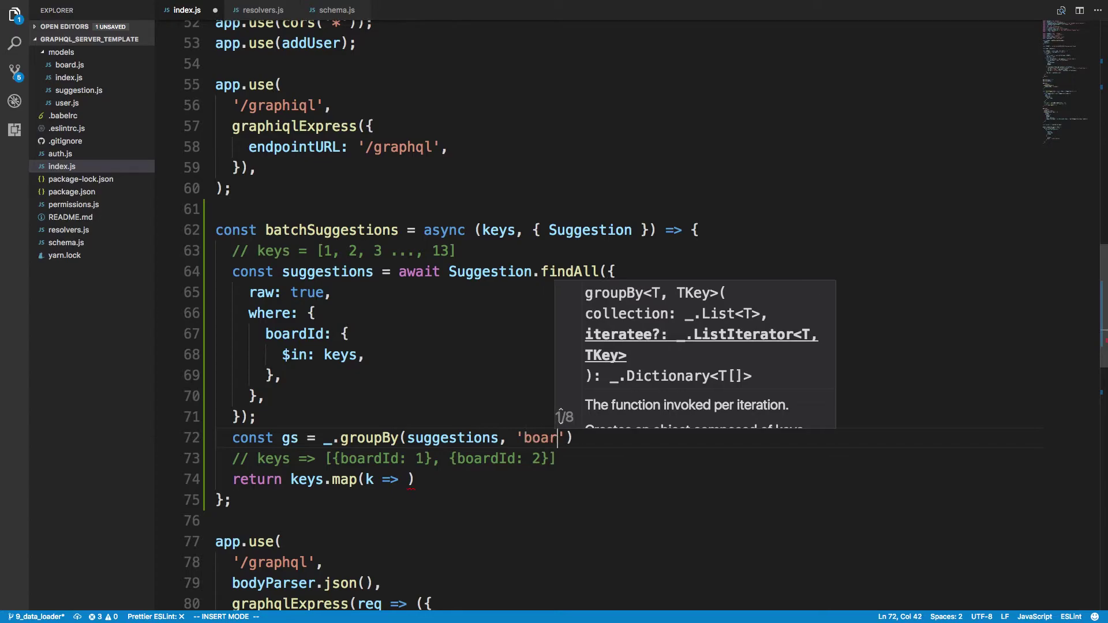
Finish the line const gs = _.groupBy(suggestions, 'boardId'); below the findAll query
{"action": "key", "text": "End"}
{"action": "type", "text": ";"}
{"action": "key", "text": "Escape"}
{"action": "key", "text": "k"}
{"action": "key", "text": "j"}
{"action": "key", "text": "j"}
{"action": "key", "text": "k"}
{"action": "key", "text": "k"}
{"action": "key", "text": "j"}
{"action": "key", "text": "k"}
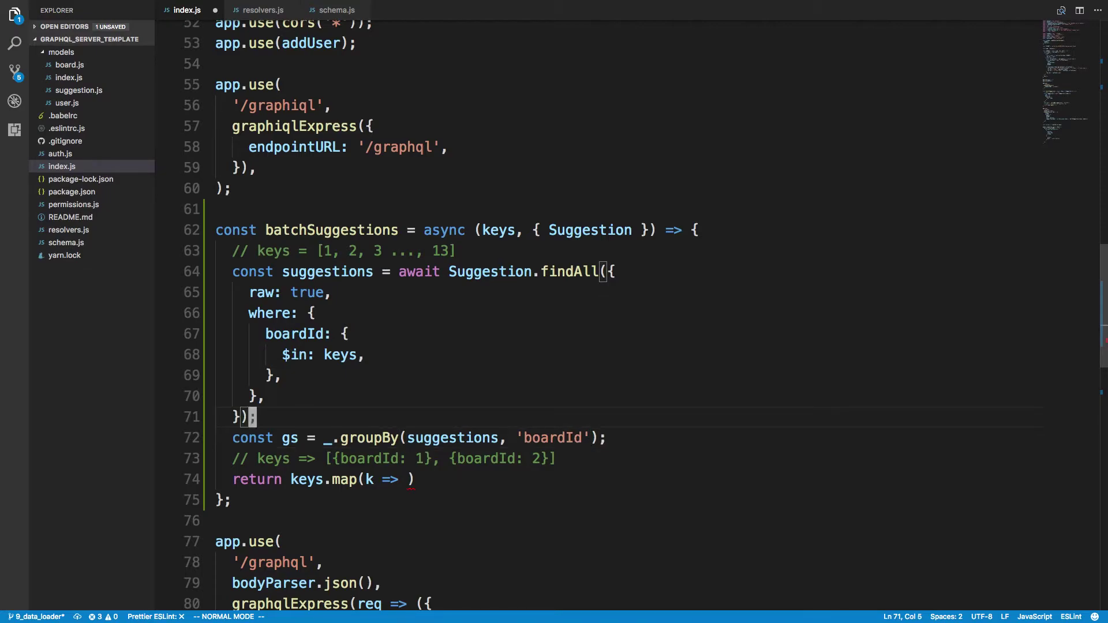
{"action": "type", "text": "o//"}
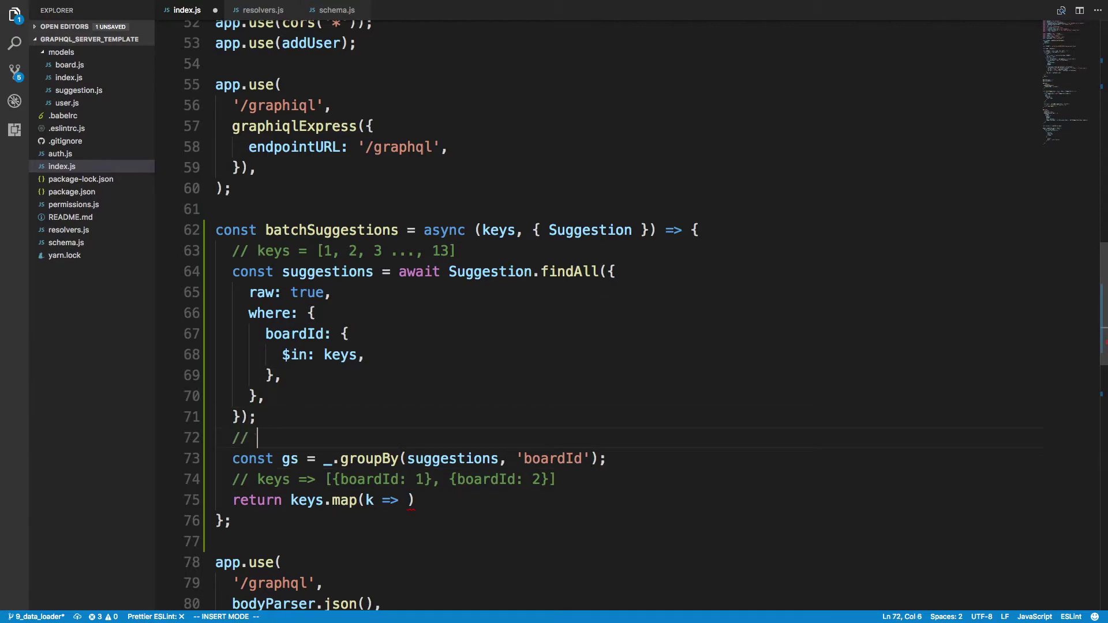
{"action": "type", "text": "ggestion = [{"}
Move the sample array from the keys comment into a new '// suggestion = [...]' comment
{"action": "key", "text": "Escape"}
{"action": "key", "text": "j"}
{"action": "key", "text": "j"}
{"action": "key", "text": "b"}
{"action": "key", "text": "b"}
{"action": "key", "text": "b"}
{"action": "key", "text": "D"}
{"action": "key", "text": "k"}
{"action": "key", "text": "k"}
{"action": "key", "text": "W"}
{"action": "key", "text": "W"}
{"action": "type", "text": "j0kA"}
{"action": "key", "text": "Escape"}
{"action": "key", "text": "p"}
Remove leftover brackets and give the sample suggestion objects 'hi' and 'bye' texts
{"action": "key", "text": "0"}
{"action": "key", "text": "w"}
{"action": "key", "text": "W"}
{"action": "key", "text": "W"}
{"action": "key", "text": "x"}
{"action": "key", "text": "x"}
{"action": "key", "text": "x"}
{"action": "key", "text": "x"}
{"action": "key", "text": "x"}
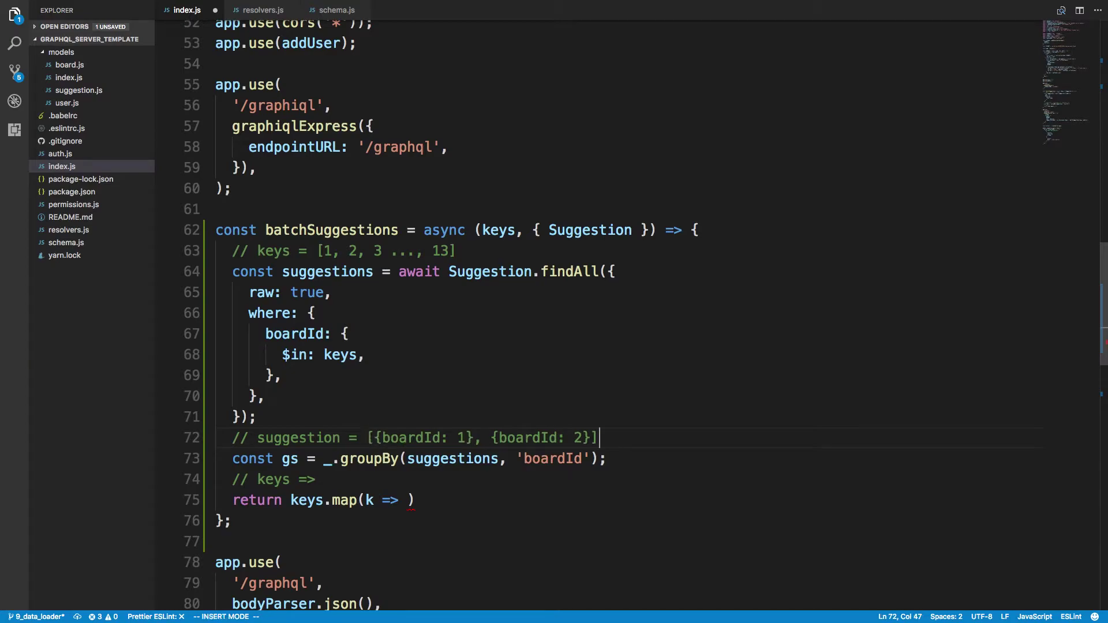
{"action": "key", "text": "percent"}
{"action": "key", "text": "b"}
{"action": "key", "text": "b"}
{"action": "key", "text": "b"}
{"action": "key", "text": "b"}
{"action": "key", "text": "b"}
{"action": "type", "text": "latext:'hi',"}
{"action": "key", "text": "Escape"}
{"action": "key", "text": "w"}
{"action": "key", "text": "w"}
{"action": "key", "text": "w"}
{"action": "key", "text": "w"}
{"action": "type", "text": "atext: 'bye',"}
{"action": "key", "text": "Escape"}
{"action": "key", "text": "$"}
{"action": "key", "text": "Return"}
{"action": "type", "text": "k$a,  "}
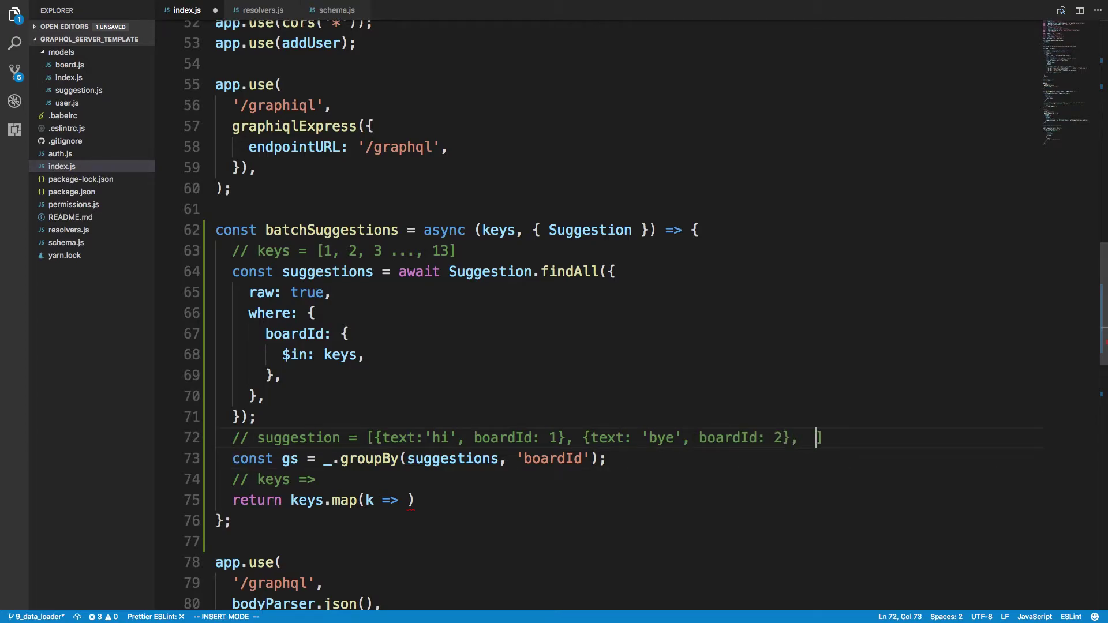
{"action": "type", "text": "text :"}
{"action": "key", "text": "BackSpace"}
{"action": "key", "text": "BackSpace"}
{"action": "type", "text": ": 'bye2'"}
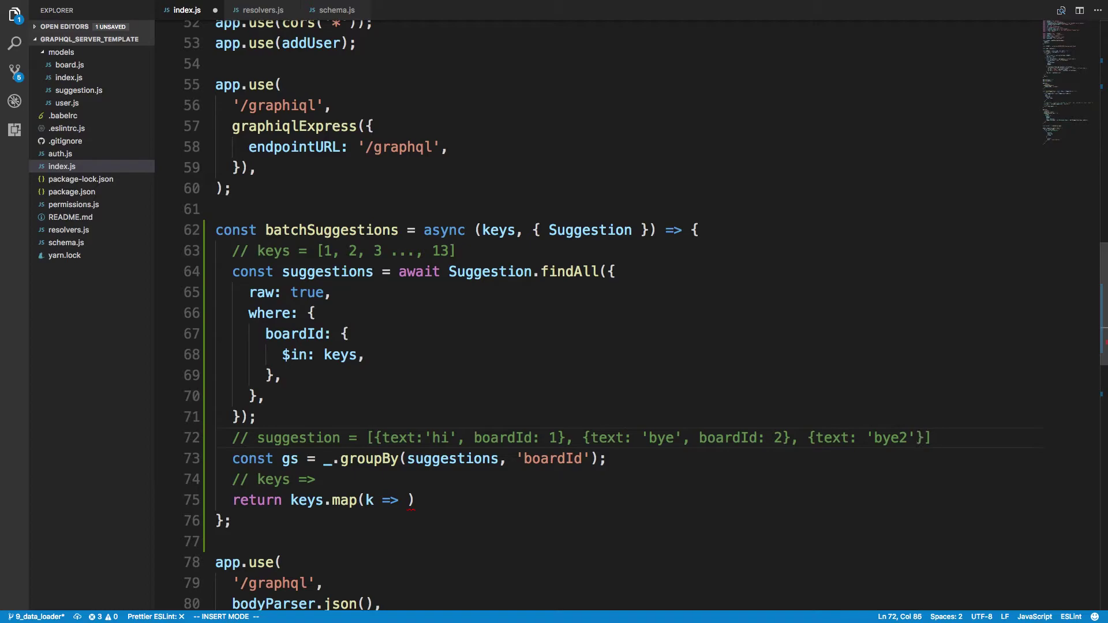
{"action": "type", "text": ". board"}
{"action": "type", "text": "Id:"}
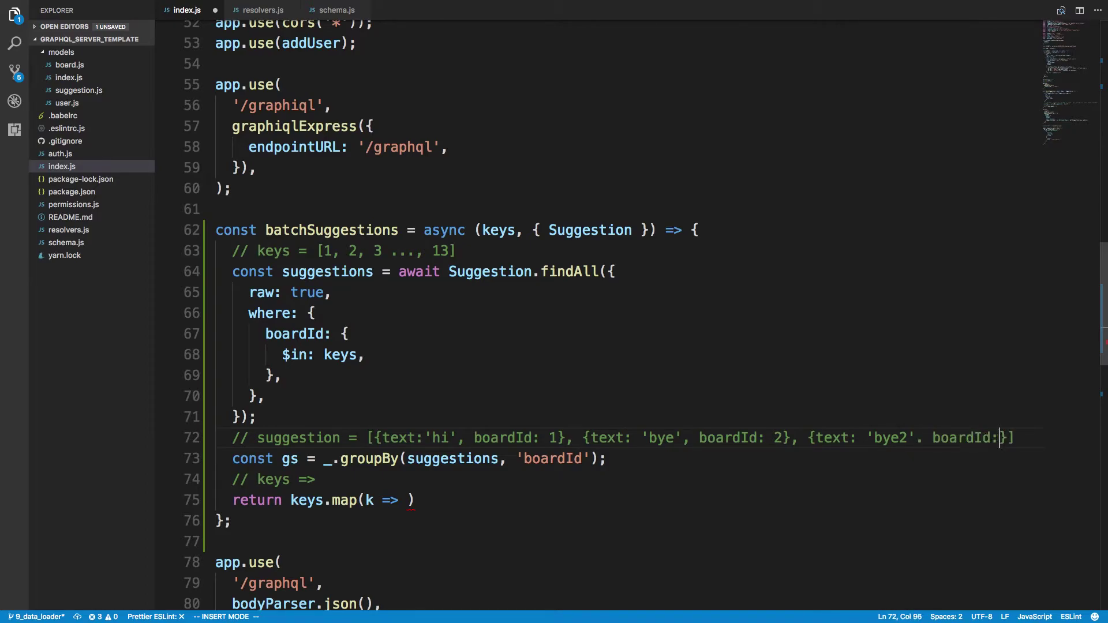
{"action": "type", "text": " 2"}
{"action": "key", "text": "Escape"}
{"action": "type", "text": "jo// gs = "}
{"action": "type", "text": "{"}
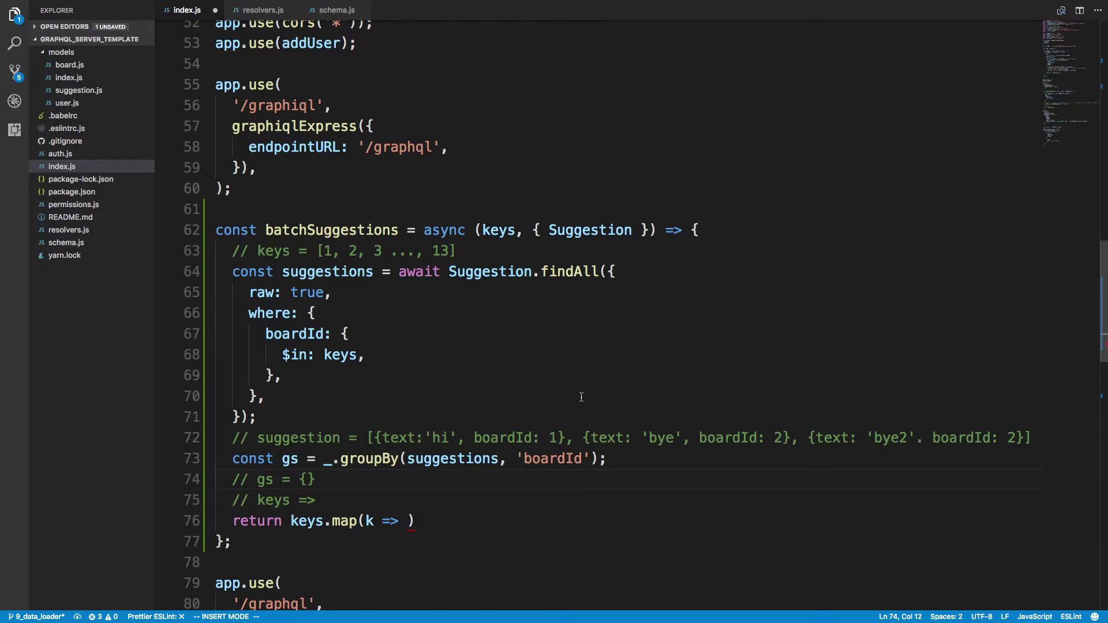
{"action": "type", "text": "1"}
{"action": "type", "text": ": [], 2 ["}
Write the '// gs = {1: [...], 2: [...]}' comment and copy the first suggestion into group 1
{"action": "key", "text": "BackSpace"}
{"action": "type", "text": ": []"}
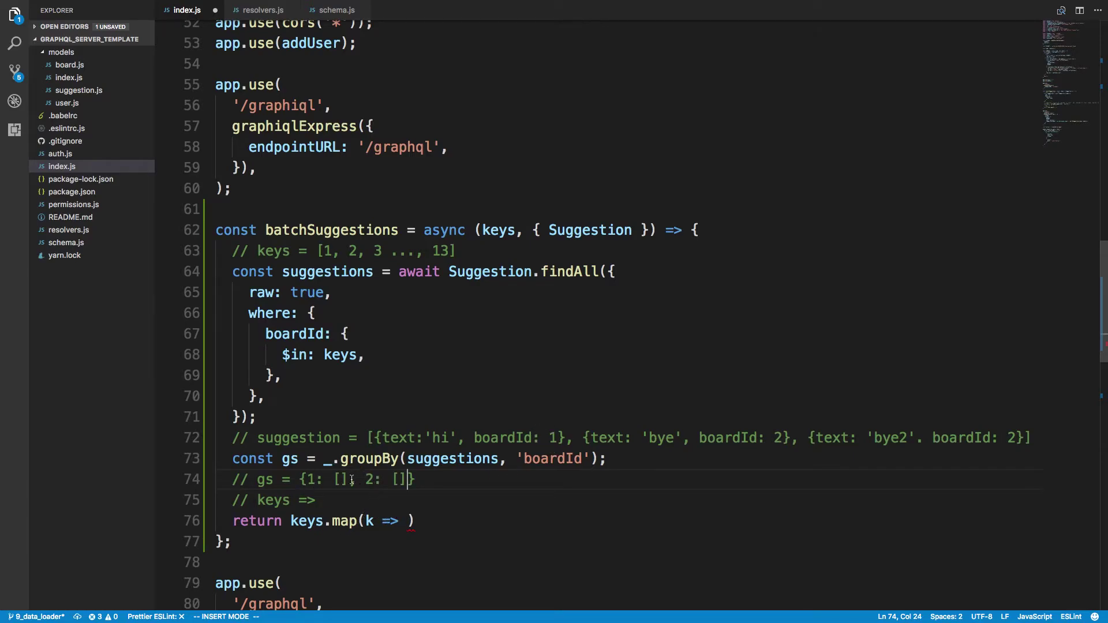
{"action": "left_click", "coordinate": [346, 480]}
{"action": "mouse_move", "coordinate": [563, 437]}
{"action": "left_mouse_down"}
{"action": "mouse_move", "coordinate": [378, 438]}
{"action": "mouse_move", "coordinate": [456, 437]}
{"action": "left_mouse_up"}
{"action": "left_click", "coordinate": [378, 439]}
{"action": "key", "text": "Escape"}
{"action": "key", "text": "b"}
{"action": "key", "text": "b"}
{"action": "key", "text": "l"}
{"action": "key", "text": "h"}
{"action": "key", "text": "h"}
{"action": "key", "text": "v"}
{"action": "key", "text": "e"}
{"action": "key", "text": "e"}
{"action": "key", "text": "e"}
{"action": "key", "text": "e"}
{"action": "key", "text": "e"}
{"action": "key", "text": "e"}
{"action": "key", "text": "e"}
{"action": "key", "text": "y"}
{"action": "key", "text": "j"}
{"action": "key", "text": "j"}
{"action": "key", "text": "l"}
{"action": "key", "text": "l"}
{"action": "key", "text": "p"}
{"action": "key", "text": "k"}
{"action": "key", "text": "k"}
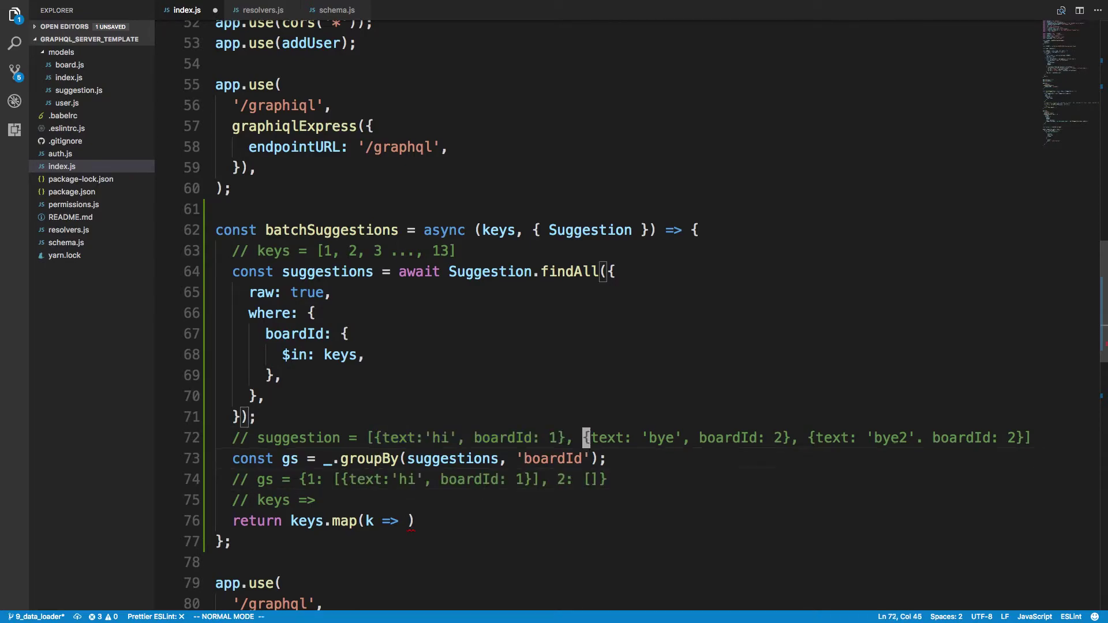
Copy the two board 2 suggestion objects into group 2 of the gs comment
{"action": "key", "text": "w"}
{"action": "key", "text": "v"}
{"action": "key", "text": "l"}
{"action": "key", "text": "e"}
{"action": "key", "text": "e"}
{"action": "key", "text": "e"}
{"action": "key", "text": "e"}
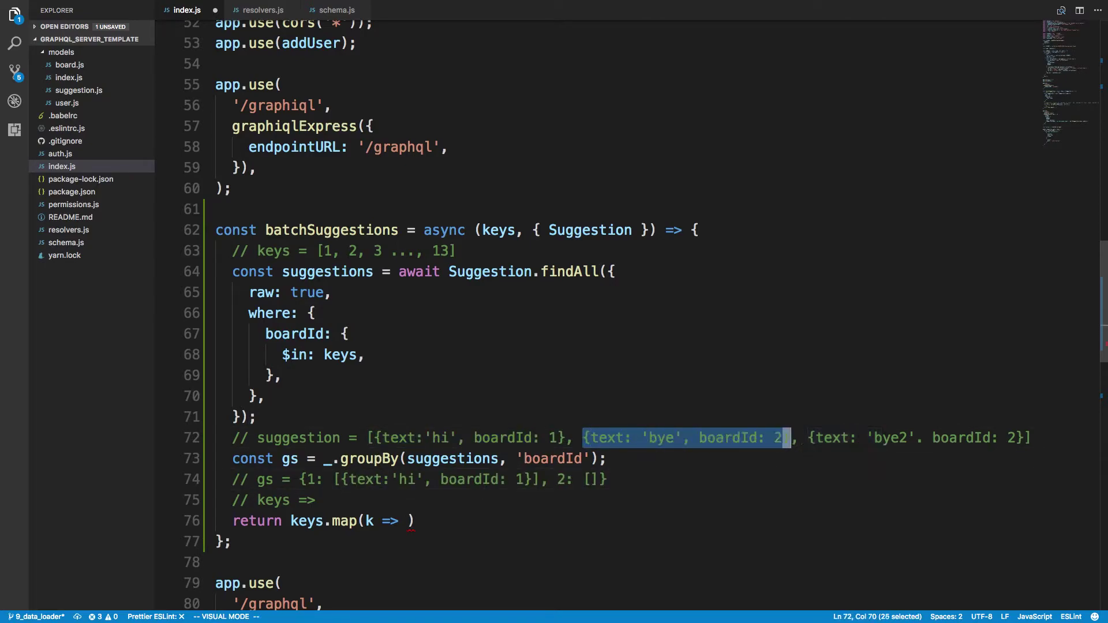
{"action": "key", "text": "e"}
{"action": "key", "text": "e"}
{"action": "key", "text": "e"}
{"action": "key", "text": "e"}
{"action": "key", "text": "e"}
{"action": "key", "text": "e"}
{"action": "key", "text": "l"}
{"action": "key", "text": "y"}
{"action": "key", "text": "j"}
{"action": "key", "text": "j"}
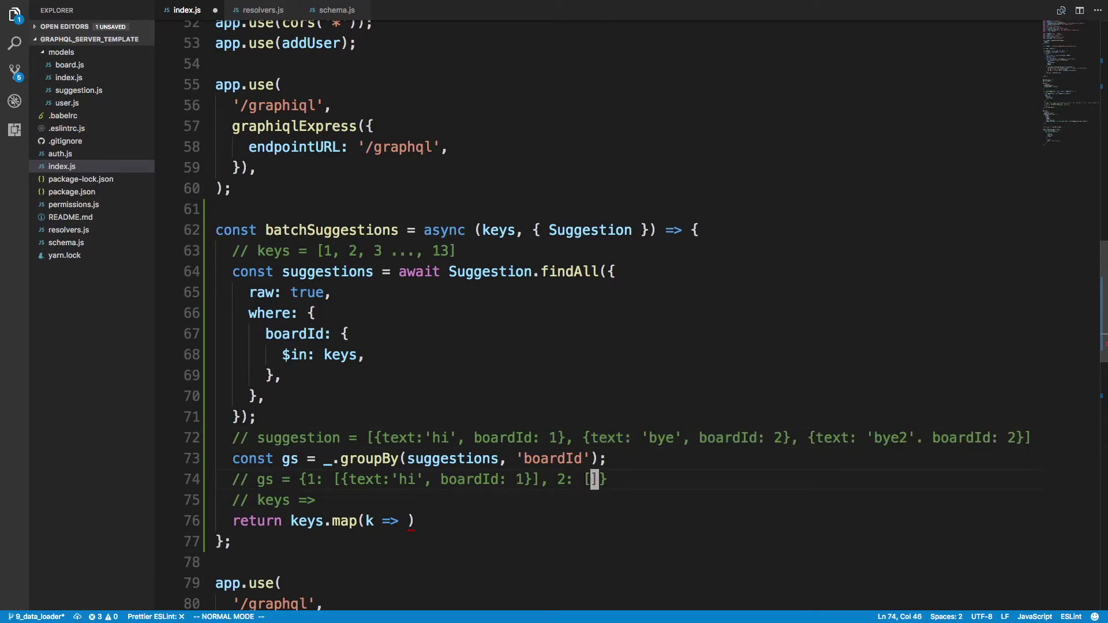
{"action": "key", "text": "p"}
{"action": "key", "text": "k"}
{"action": "key", "text": "j"}
{"action": "key", "text": "j"}
{"action": "key", "text": "j"}
{"action": "key", "text": "i"}
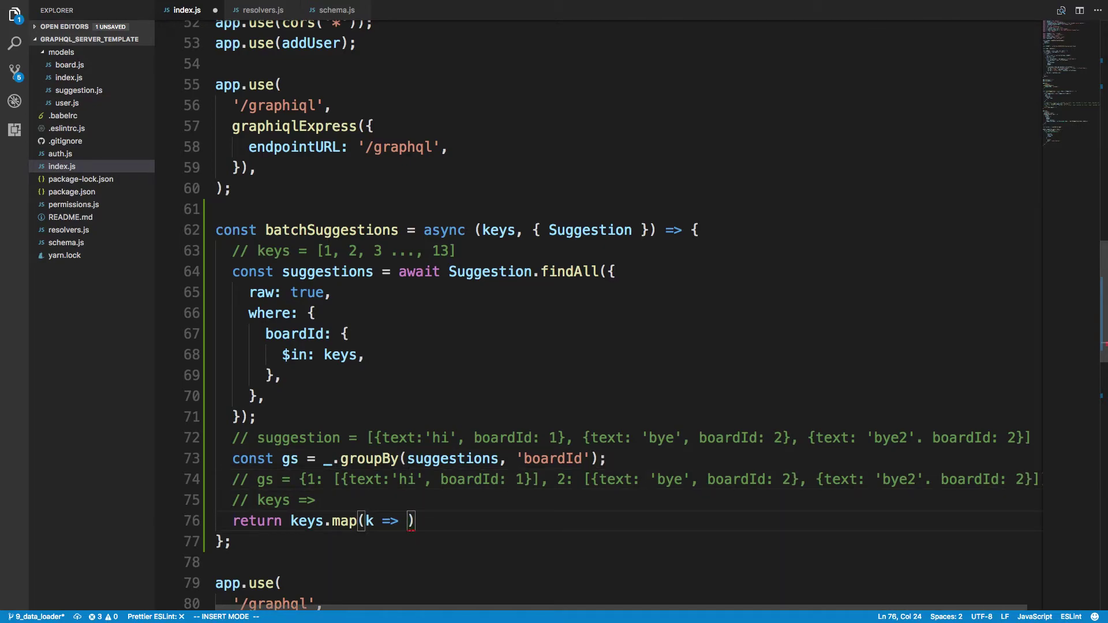
{"action": "type", "text": "gs["}
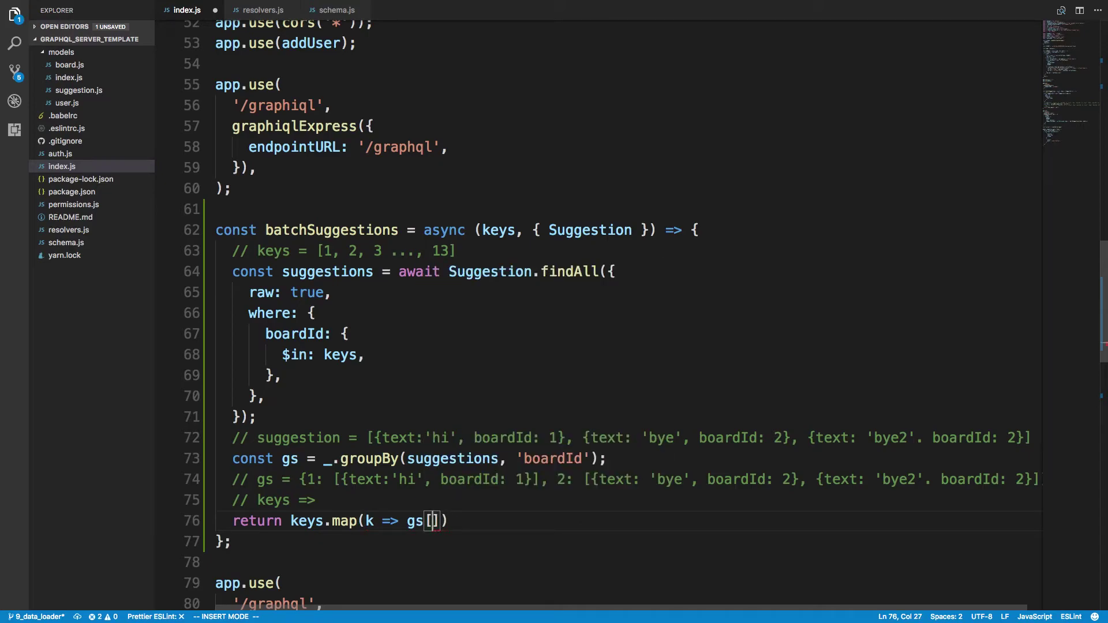
{"action": "type", "text": "k"}
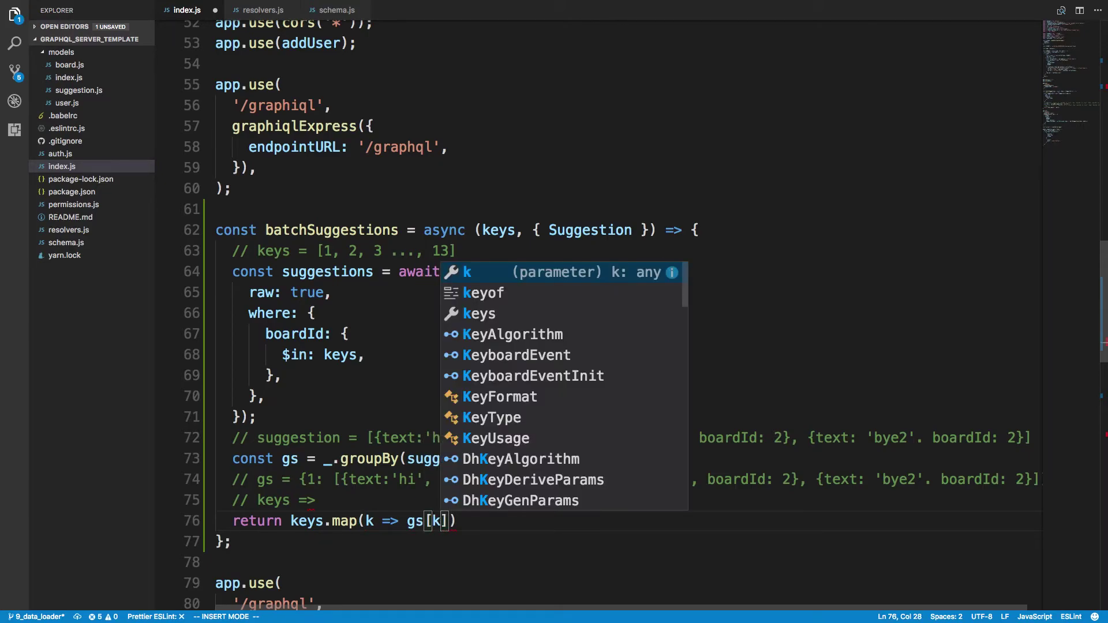
Make the return keys.map(k => gs[k] || []) and save index.js
{"action": "left_click", "coordinate": [407, 480]}
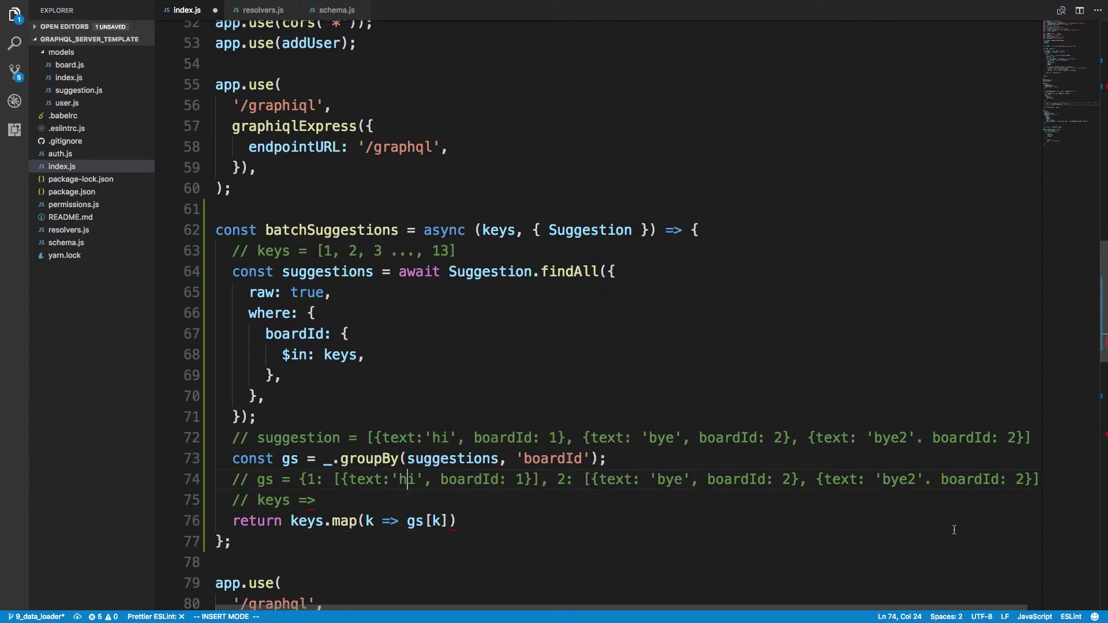
{"action": "left_click", "coordinate": [448, 520]}
{"action": "type", "text": "|| []);"}
{"action": "key", "text": "Escape"}
{"action": "key", "text": "ctrl+s"}
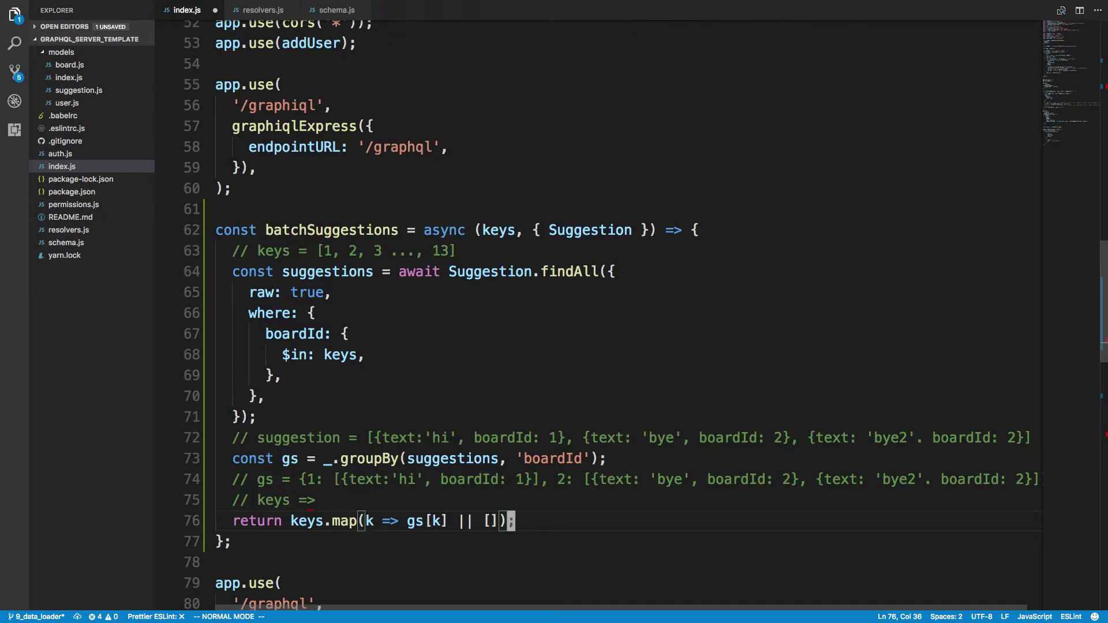
Delete the '// keys =>' comment line, save, and switch to GraphiQL
{"action": "key", "text": "k"}
{"action": "key", "text": "d"}
{"action": "key", "text": "d"}
{"action": "key", "text": "ctrl+s"}
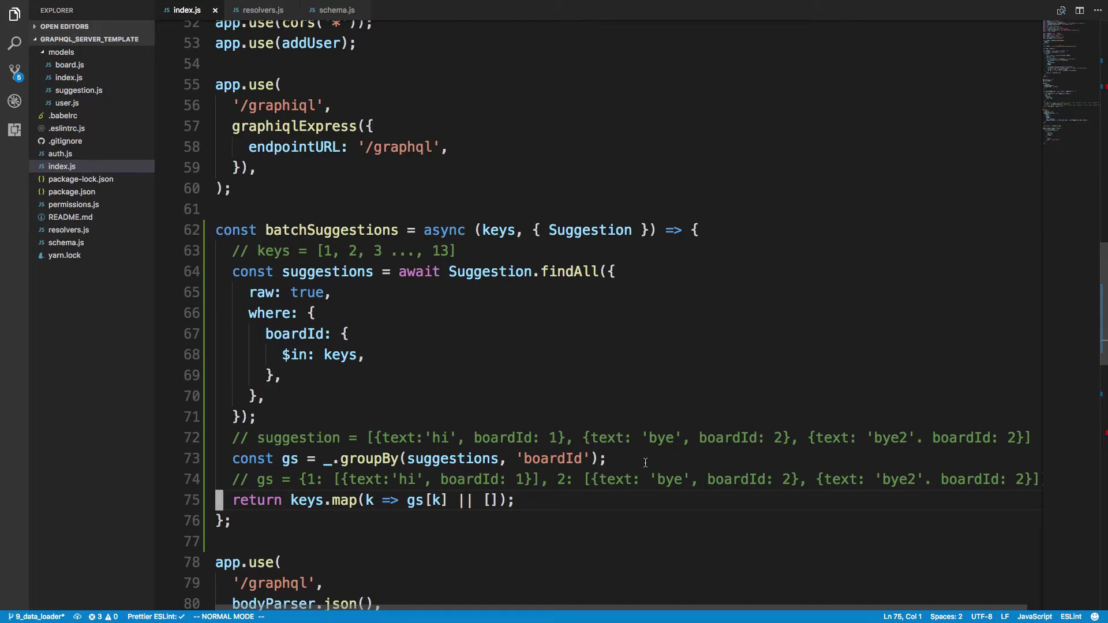
{"action": "key", "text": "super+Tab"}
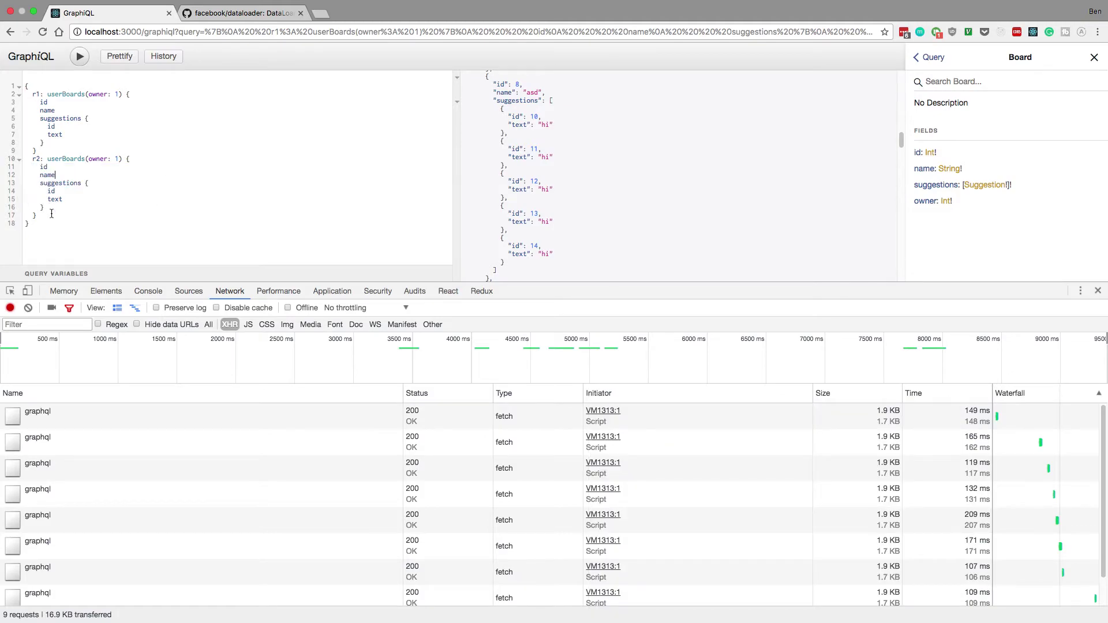
Delete the r2 block and the 'r1: ' alias, leaving one userBoards query
{"action": "left_click_drag", "start_coordinate": [51, 214], "coordinate": [32, 155]}
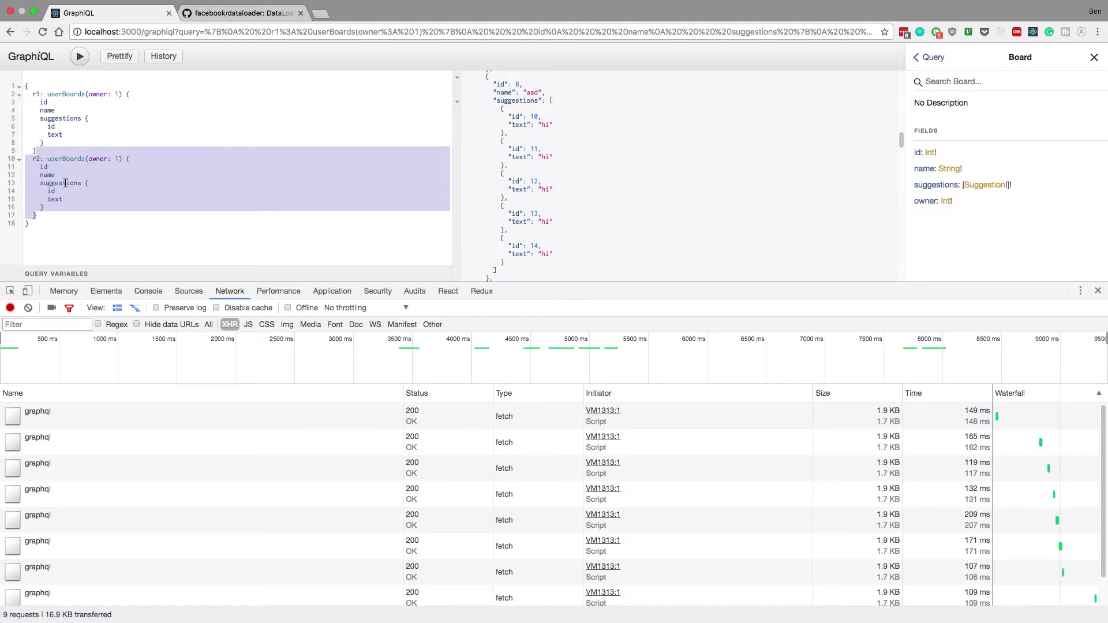
{"action": "key", "text": "BackSpace"}
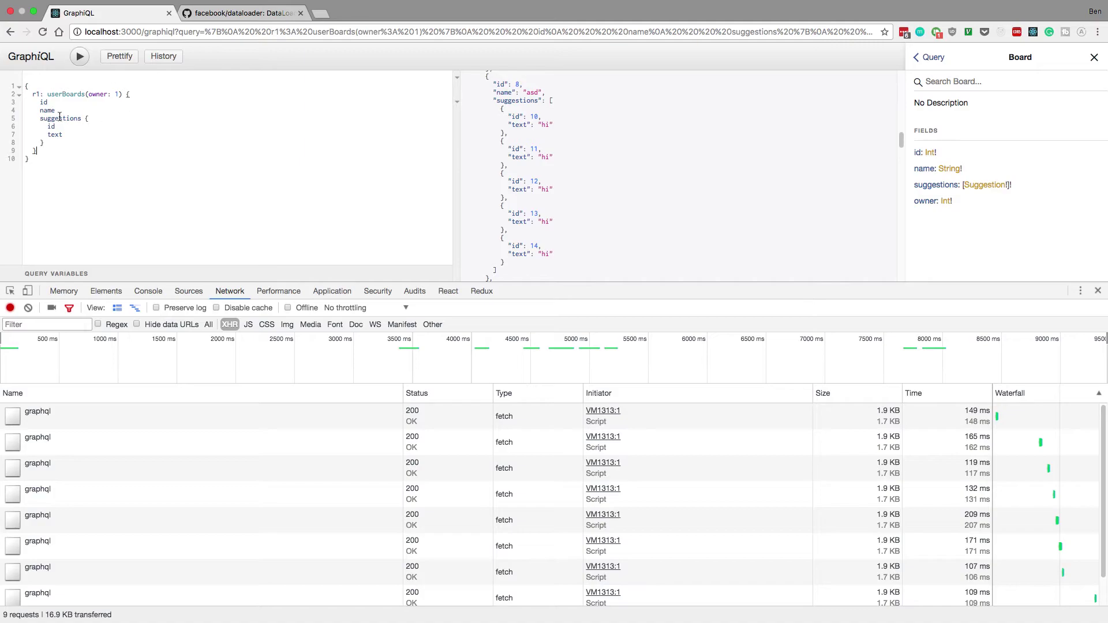
{"action": "left_click_drag", "start_coordinate": [47, 94], "coordinate": [33, 93]}
{"action": "key", "text": "BackSpace"}
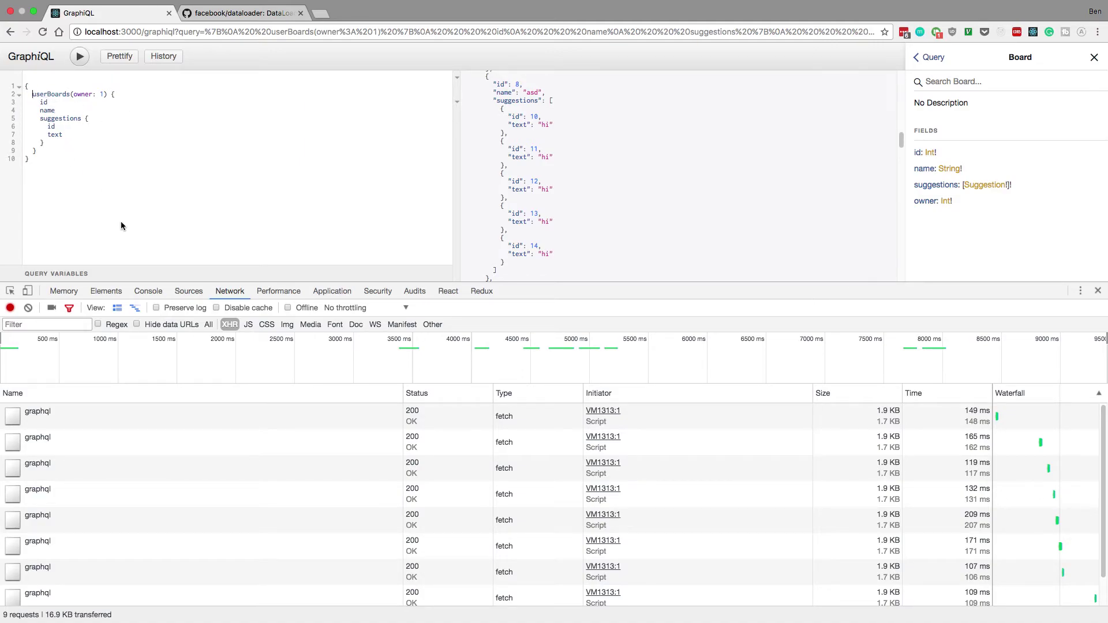
Clear the network log, run the query five times, then check the server log
{"action": "left_click", "coordinate": [28, 308]}
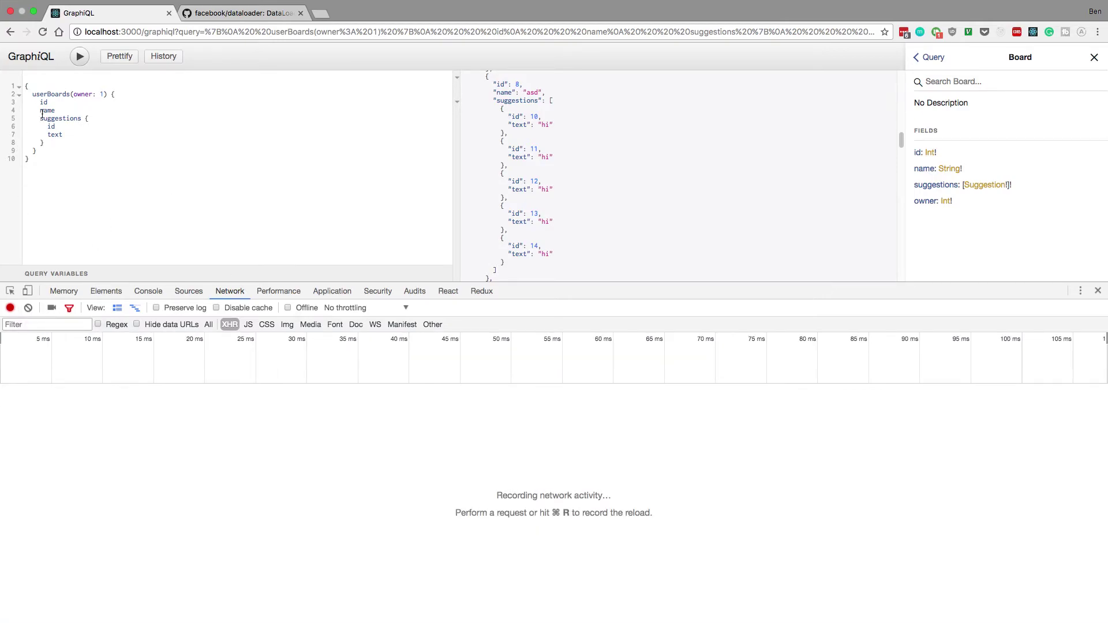
{"action": "key", "text": "ctrl+Return"}
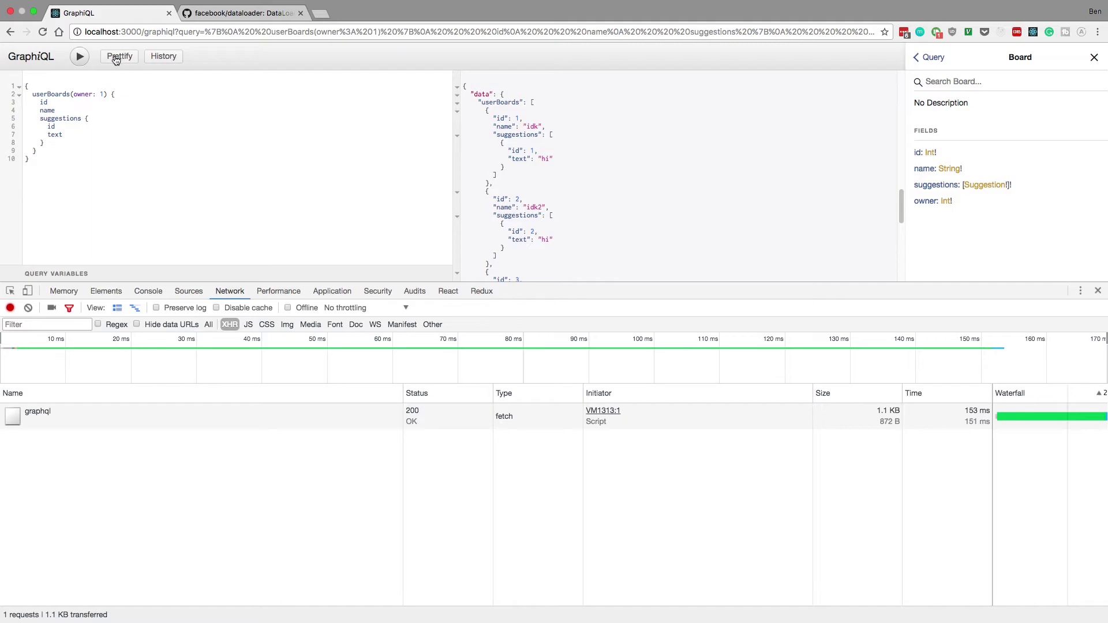
{"action": "left_click", "coordinate": [80, 57]}
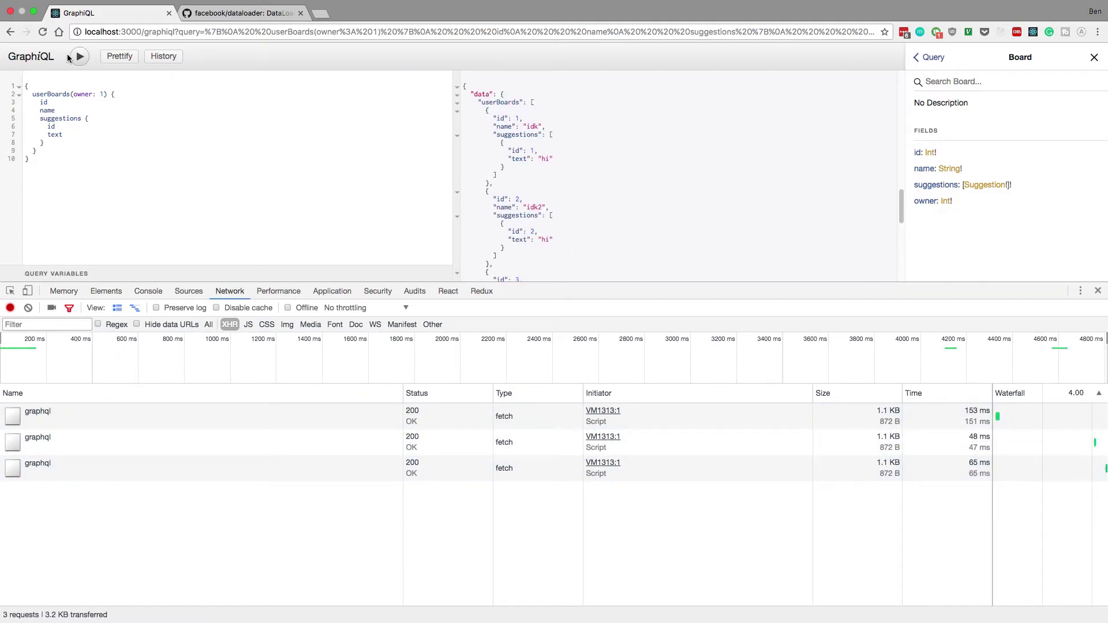
{"action": "left_click", "coordinate": [80, 56]}
{"action": "left_click", "coordinate": [79, 56]}
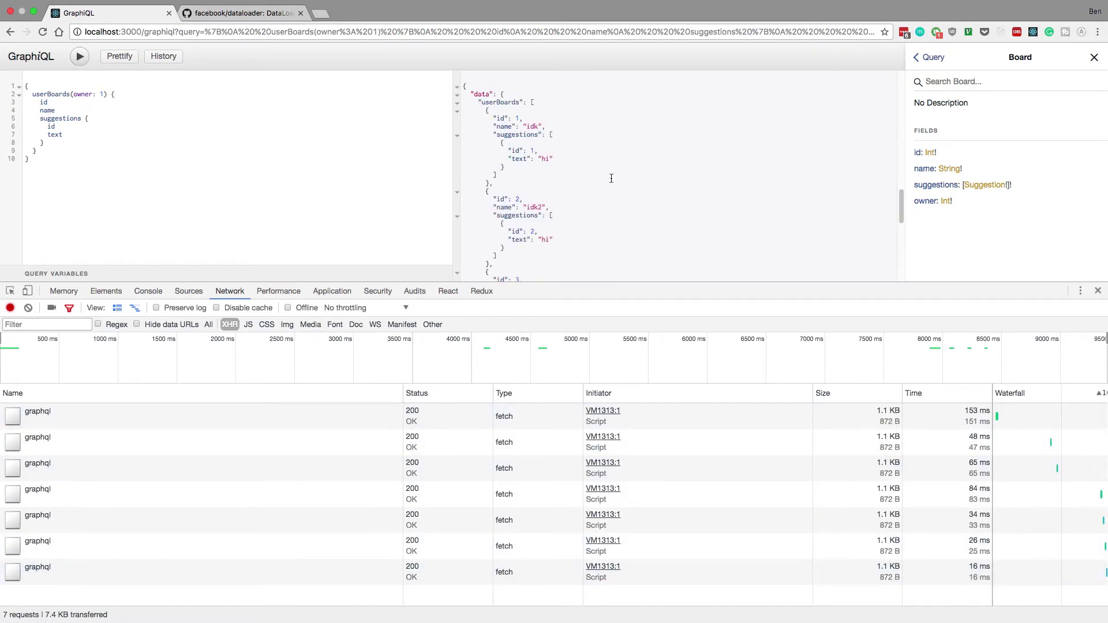
{"action": "left_click", "coordinate": [80, 56]}
{"action": "left_click", "coordinate": [80, 57]}
{"action": "left_click", "coordinate": [79, 56]}
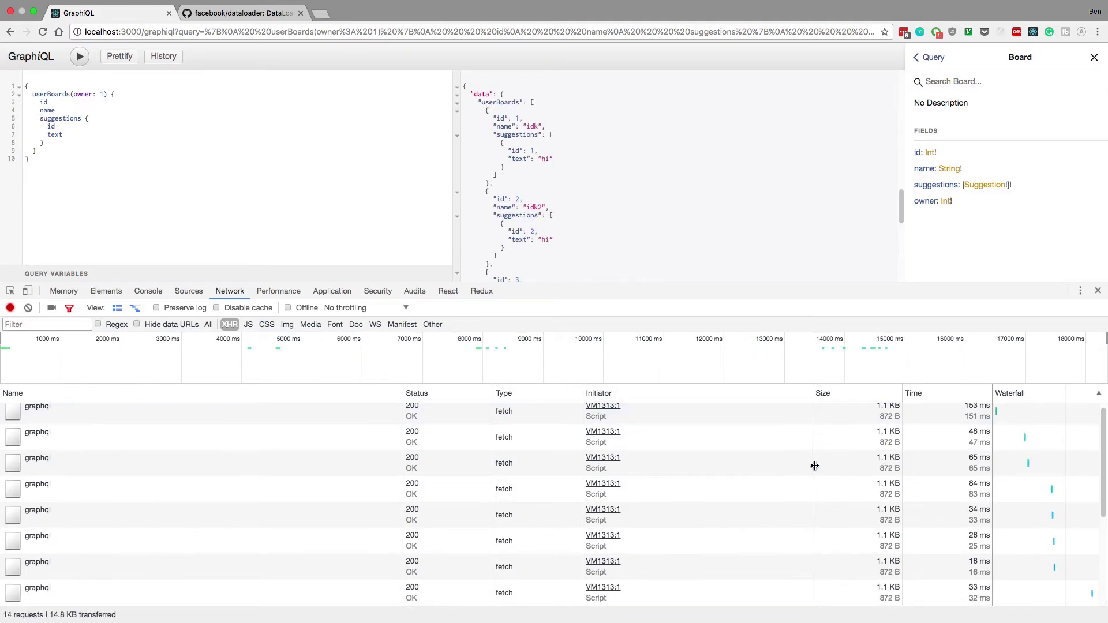
{"action": "scroll", "coordinate": [824, 494], "scroll_direction": "down", "scroll_amount": 5}
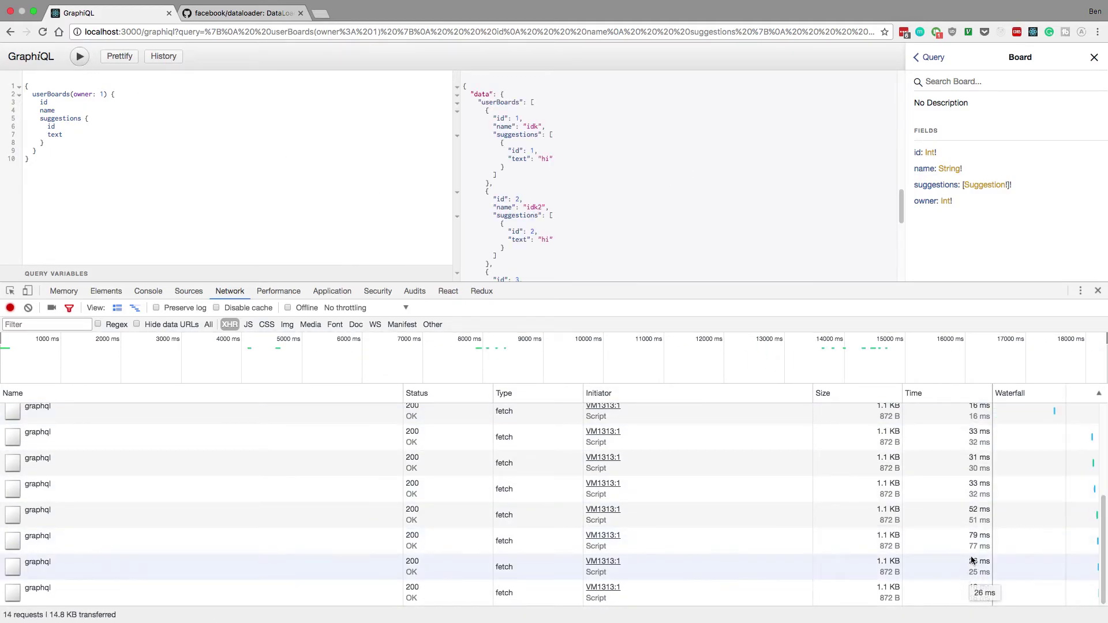
{"action": "scroll", "coordinate": [943, 511], "scroll_direction": "up", "scroll_amount": 5}
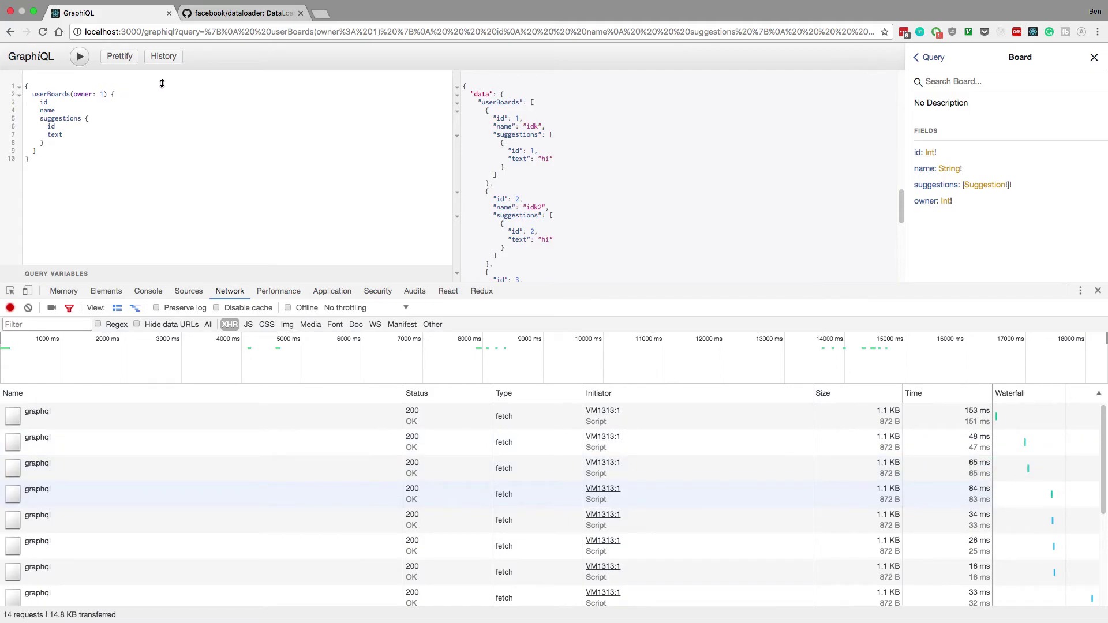
{"action": "key", "text": "super+Tab"}
{"action": "key", "text": "super+Tab"}
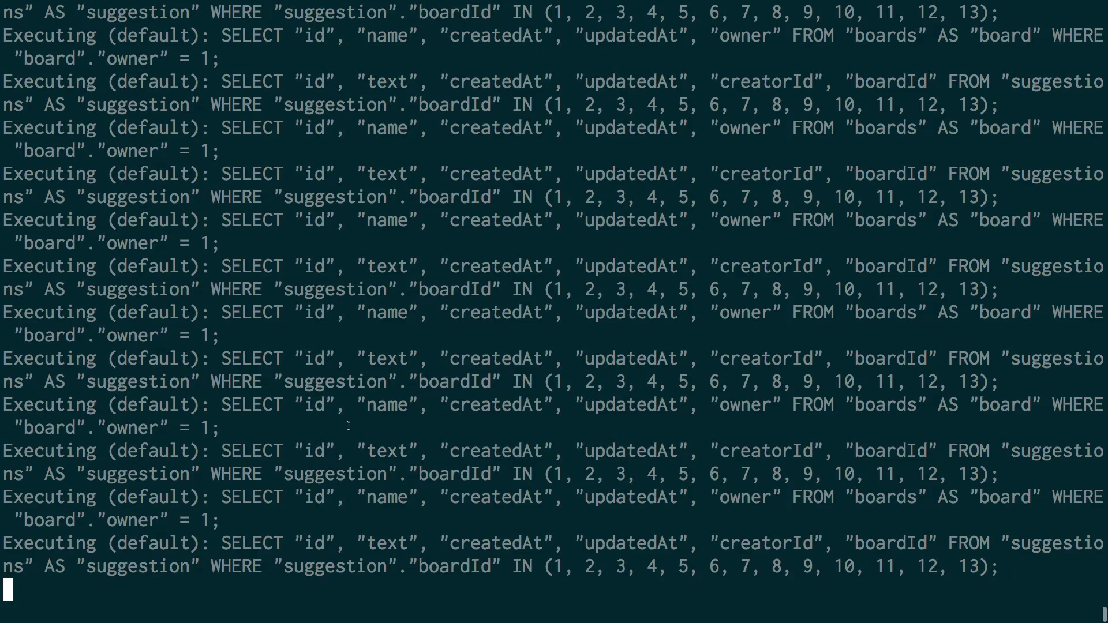
Inspect the batched IN (1 … 13) boardId list in the log, then rerun the userBoards query
{"action": "left_click_drag", "start_coordinate": [7, 497], "coordinate": [1036, 564]}
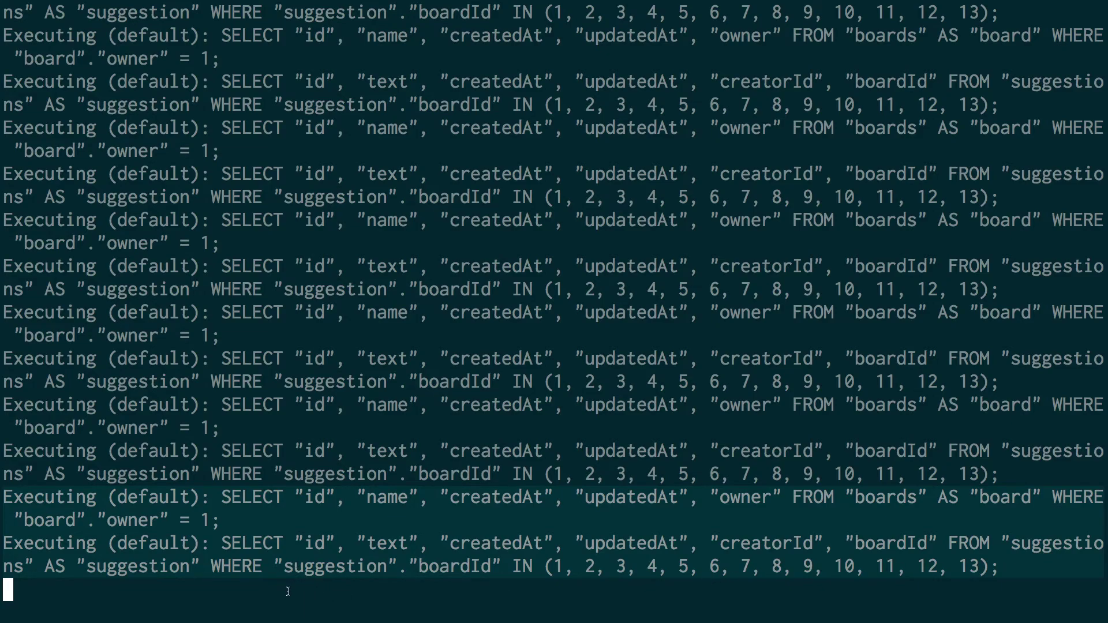
{"action": "left_click", "coordinate": [548, 570]}
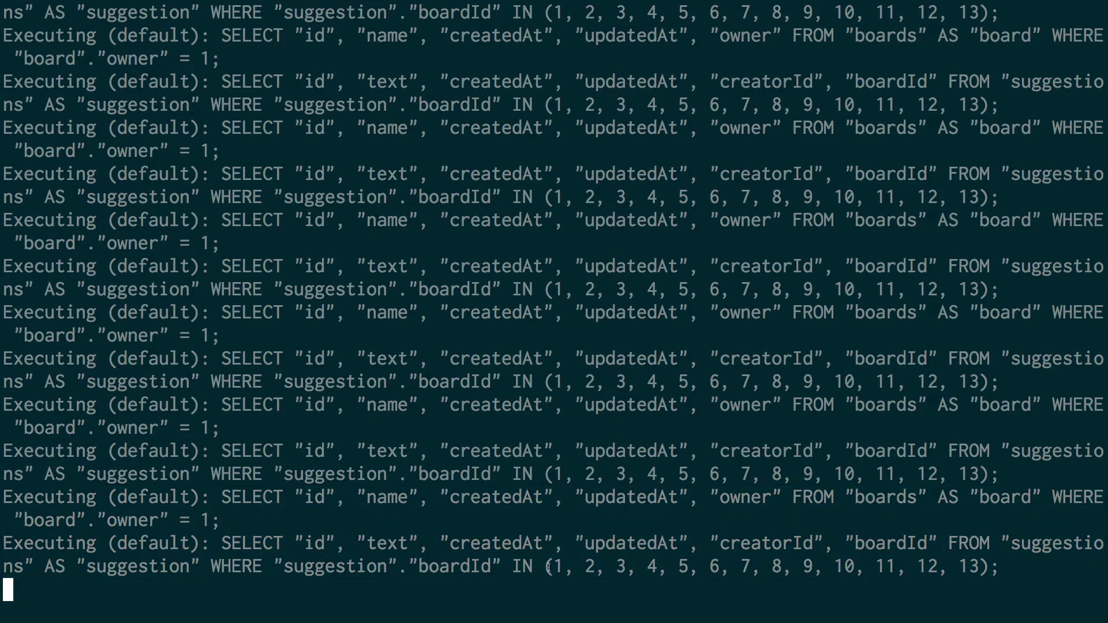
{"action": "left_click_drag", "start_coordinate": [545, 568], "coordinate": [985, 568]}
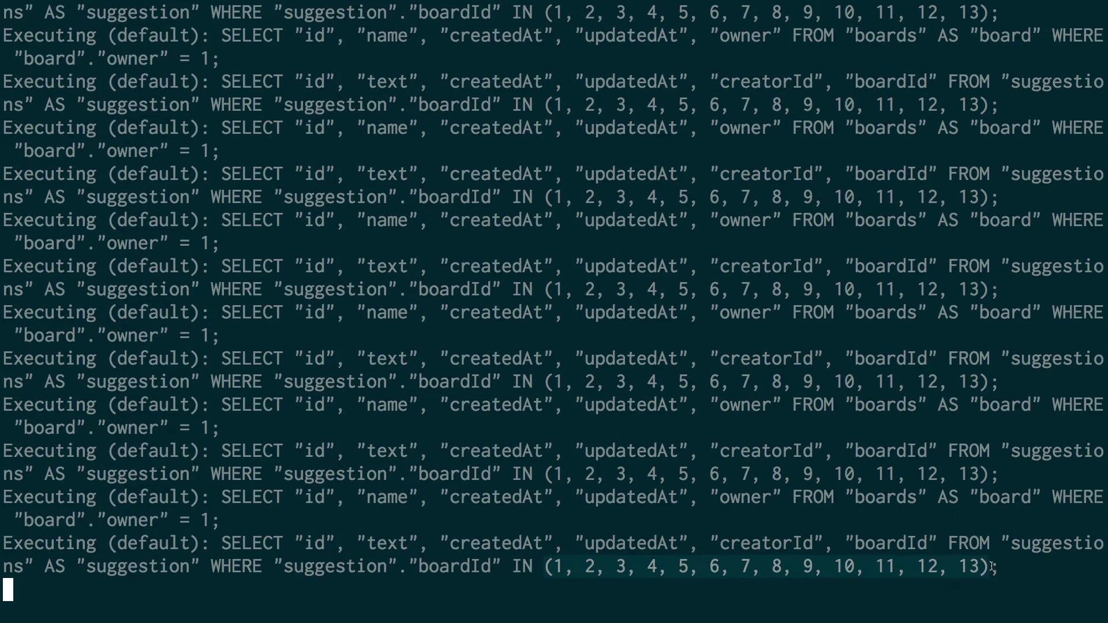
{"action": "left_click", "coordinate": [973, 532]}
{"action": "key", "text": "super+Tab"}
{"action": "key", "text": "super+Tab"}
{"action": "left_click", "coordinate": [79, 55]}
{"action": "mouse_move", "coordinate": [603, 534]}
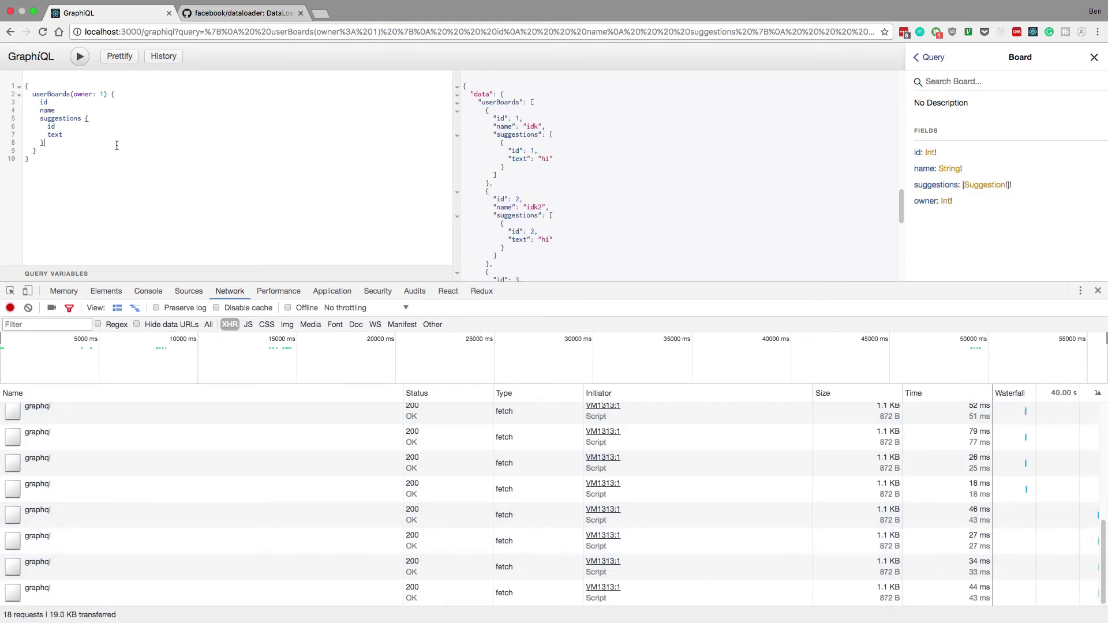
Duplicate the userBoards block in GraphiQL as a second aliased request
{"action": "left_click", "coordinate": [85, 152]}
{"action": "left_click", "coordinate": [47, 93]}
{"action": "type", "text": "r1:"}
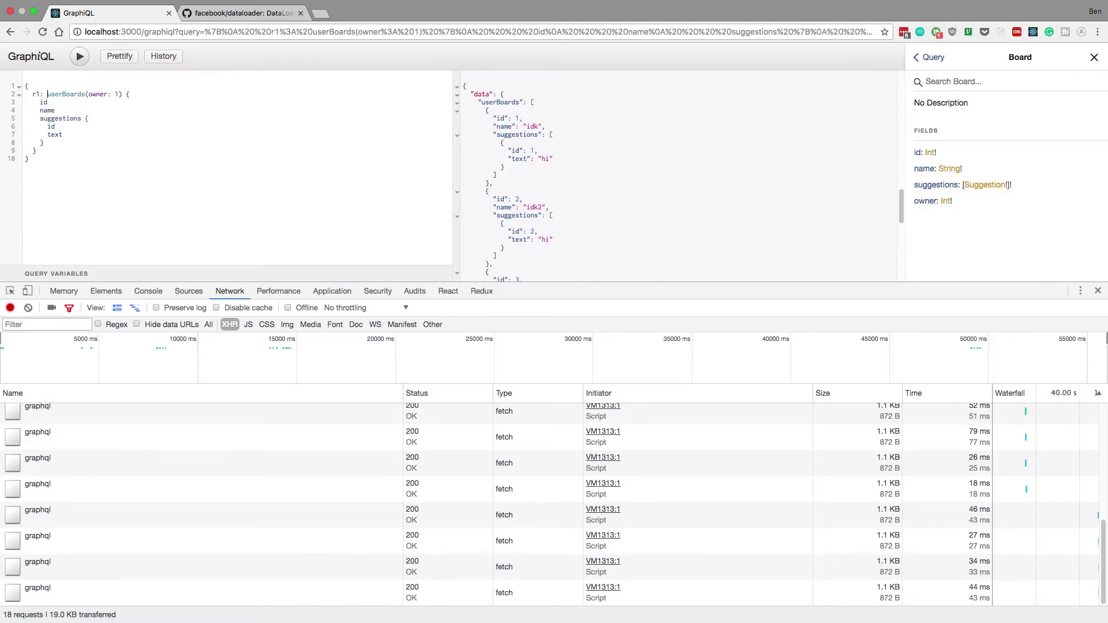
{"action": "left_click_drag", "start_coordinate": [48, 155], "coordinate": [32, 94]}
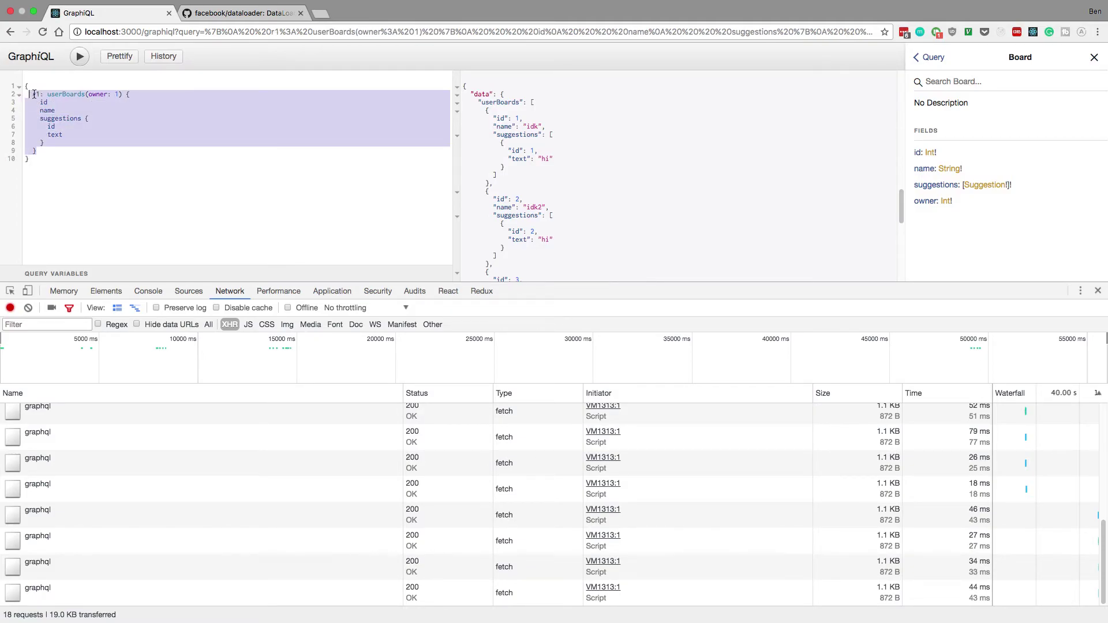
{"action": "key", "text": "super+c"}
{"action": "left_click", "coordinate": [82, 148]}
{"action": "key", "text": "Return"}
{"action": "key", "text": "super+v"}
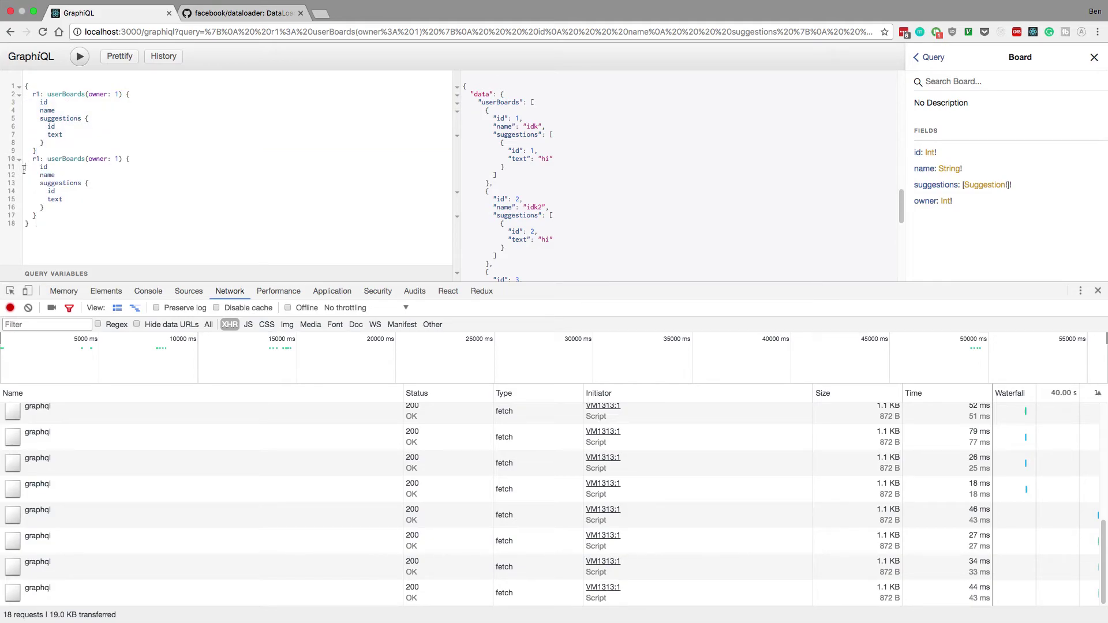
{"action": "double_click", "coordinate": [37, 157]}
{"action": "type", "text": "2"}
{"action": "left_click_drag", "start_coordinate": [35, 167], "coordinate": [130, 186]}
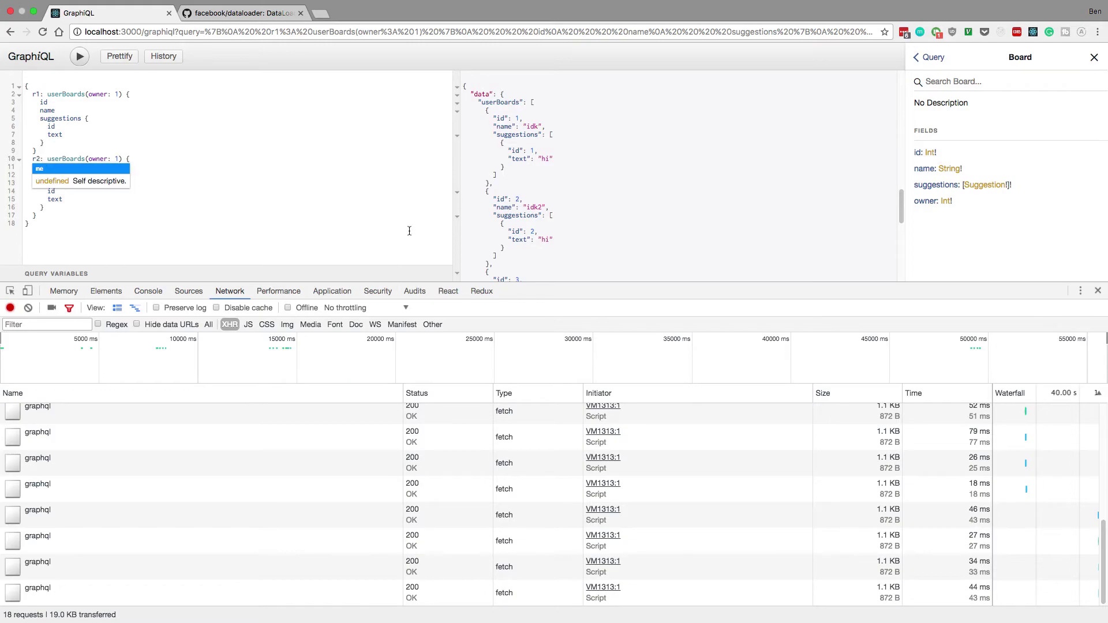
{"action": "left_click", "coordinate": [239, 182]}
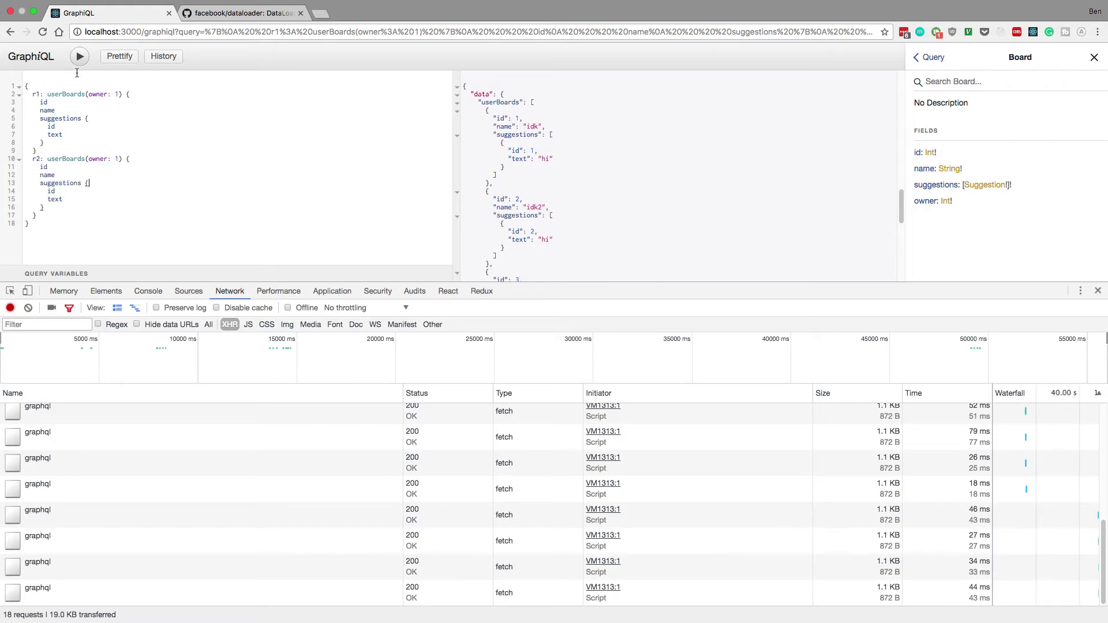
Clear the network log, run the two-alias query several times, and view the server log
{"action": "left_click", "coordinate": [27, 308]}
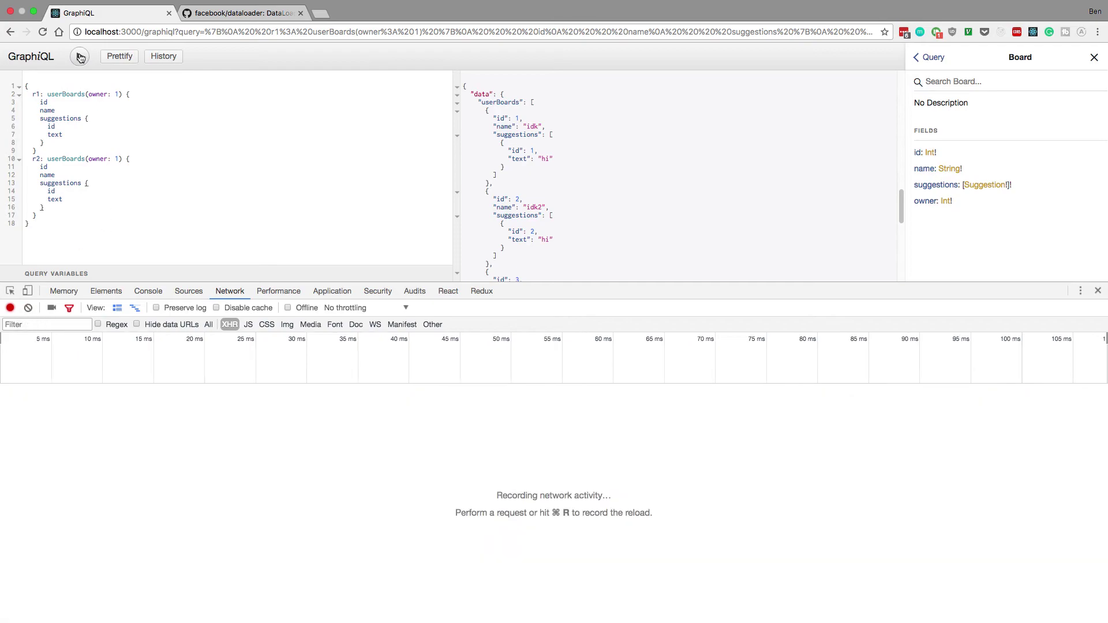
{"action": "left_click", "coordinate": [80, 56]}
{"action": "left_click", "coordinate": [80, 56]}
{"action": "left_click", "coordinate": [79, 56]}
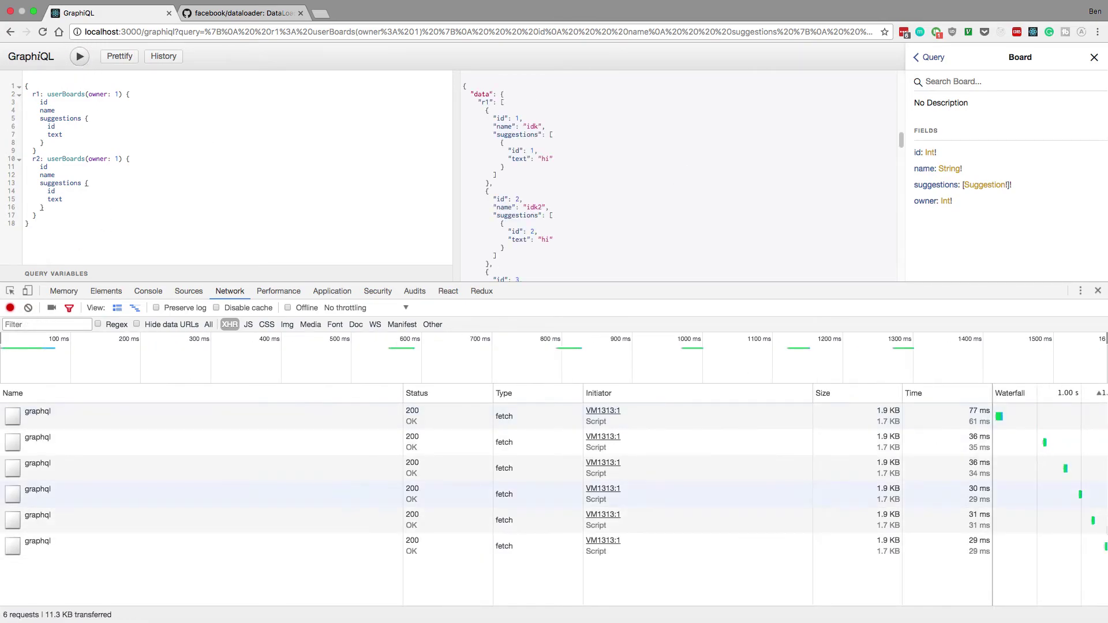
{"action": "left_click", "coordinate": [80, 56]}
{"action": "left_click", "coordinate": [81, 55]}
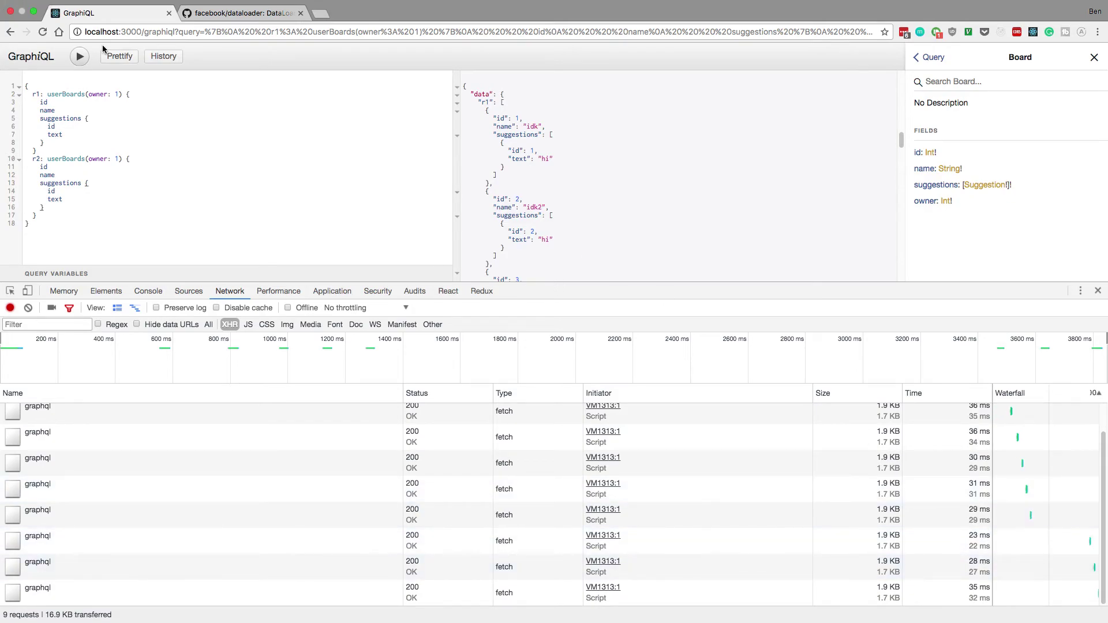
{"action": "left_click", "coordinate": [79, 56]}
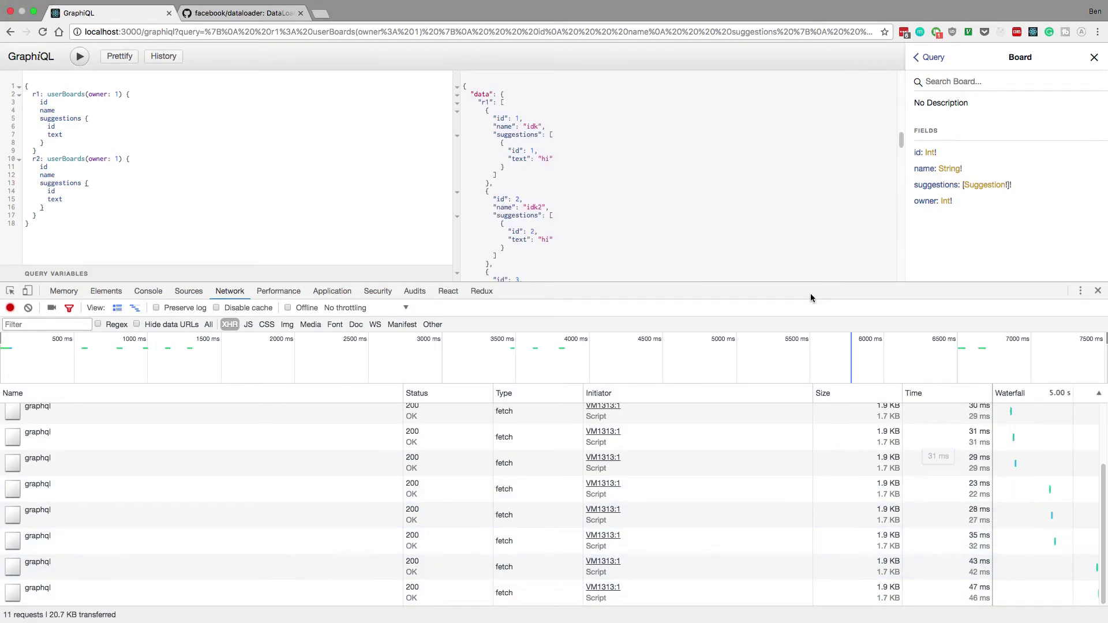
{"action": "key", "text": "super+Tab"}
{"action": "key", "text": "super+Tab"}
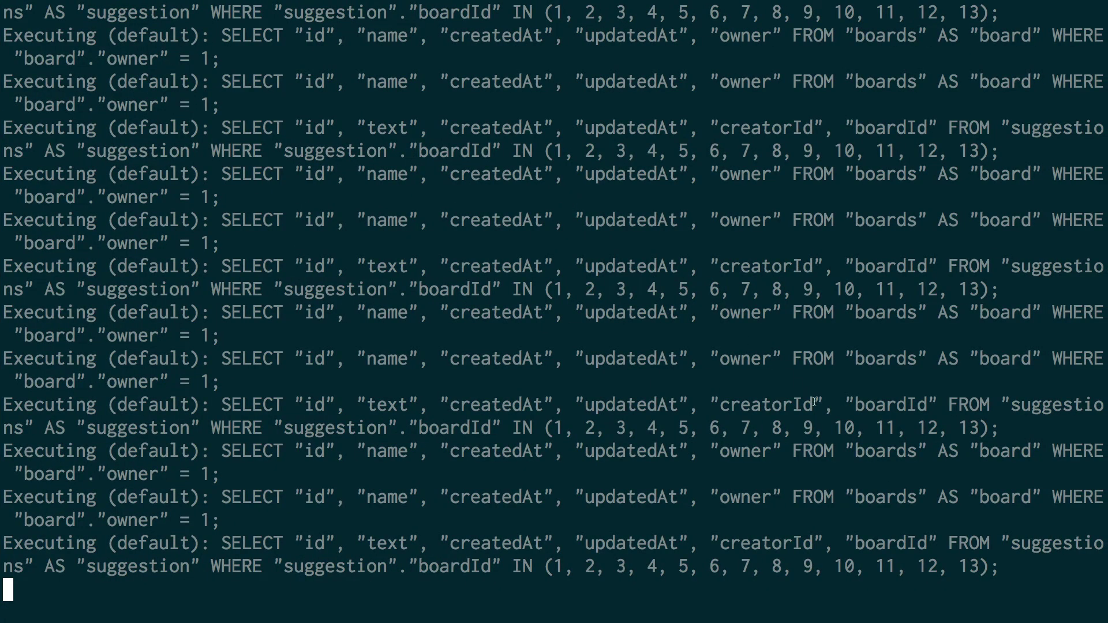
Restart the server after noting the latest suggestions query in the log
{"action": "left_click_drag", "start_coordinate": [977, 571], "coordinate": [618, 506]}
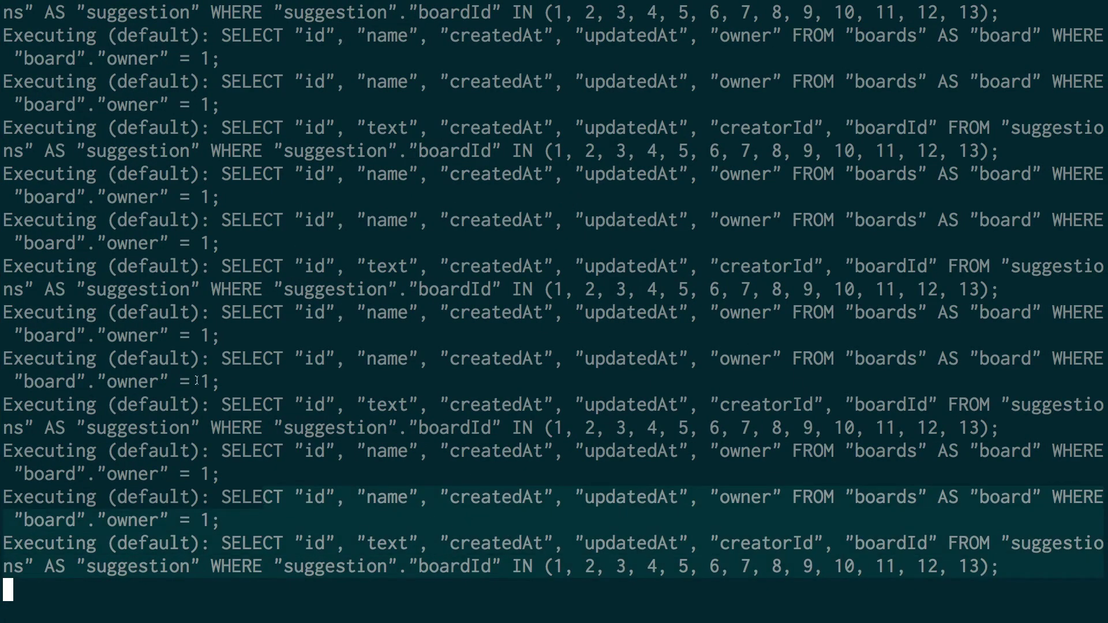
{"action": "key", "text": "ctrl+c"}
{"action": "type", "text": "npm start"}
{"action": "key", "text": "Return"}
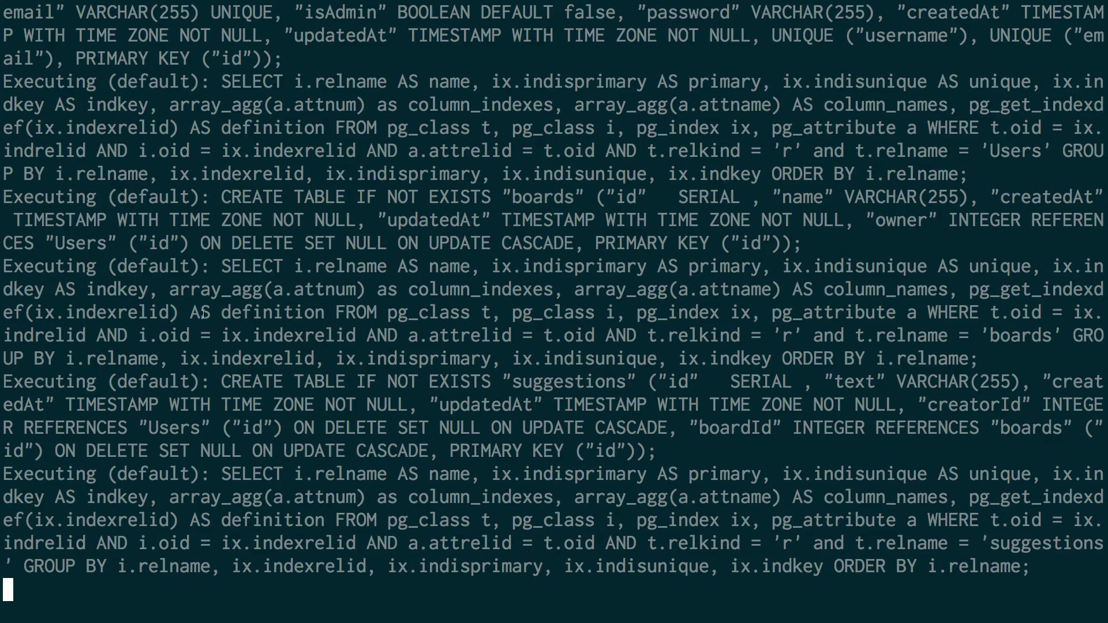
Rerun the two-board query and confirm the log shows one batched suggestions SELECT
{"action": "key", "text": "super+Tab"}
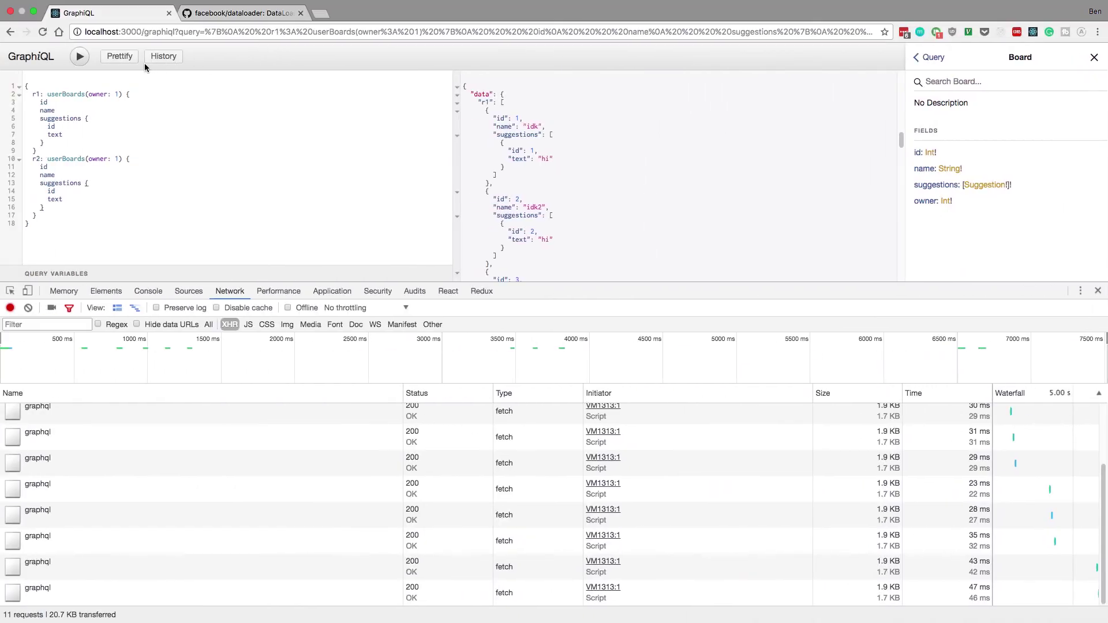
{"action": "left_click", "coordinate": [79, 56]}
{"action": "key", "text": "super+Tab"}
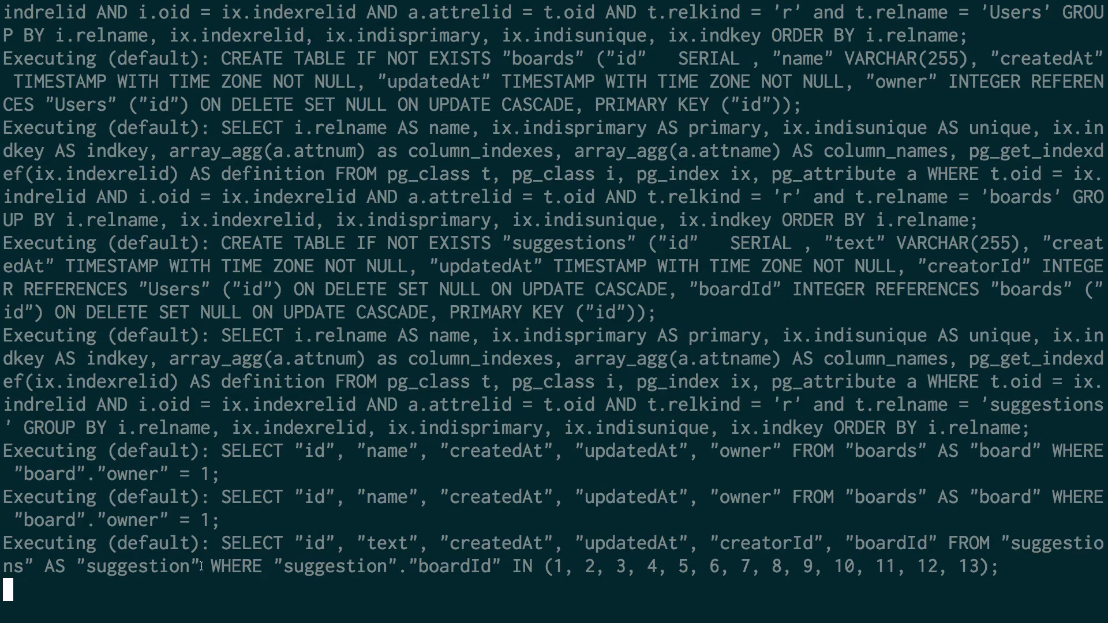
{"action": "left_click_drag", "start_coordinate": [217, 544], "coordinate": [973, 579]}
{"action": "left_click", "coordinate": [974, 580]}
{"action": "key", "text": "super+Tab"}
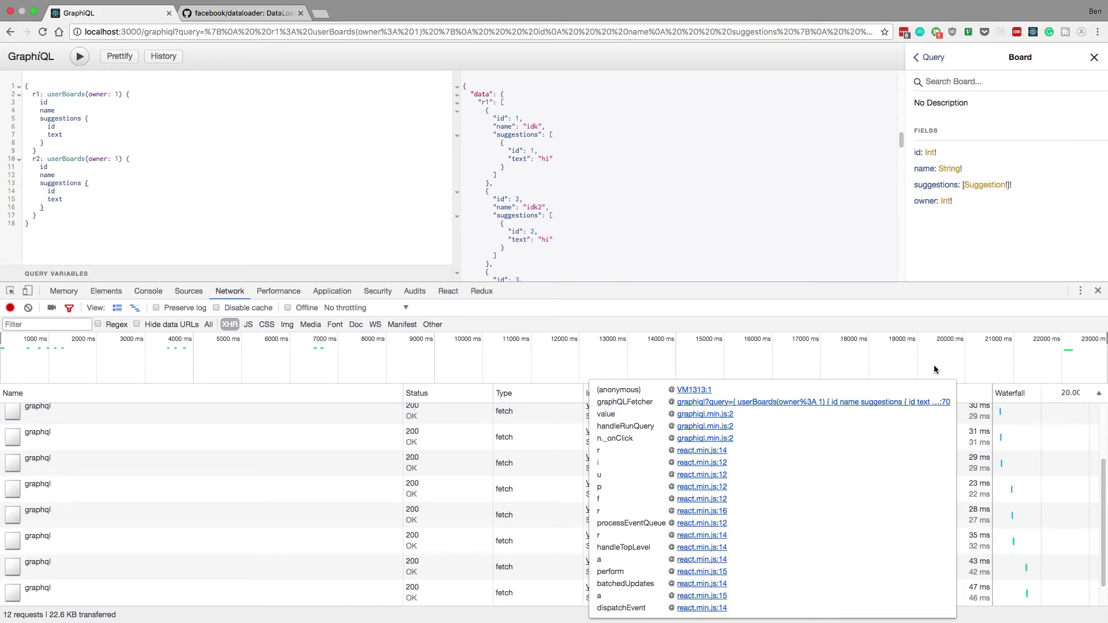
Inspect the two boards SELECT lines in the fresh log, then return to index.js
{"action": "mouse_move", "coordinate": [1004, 411]}
{"action": "left_click", "coordinate": [242, 215]}
{"action": "key", "text": "super+Tab"}
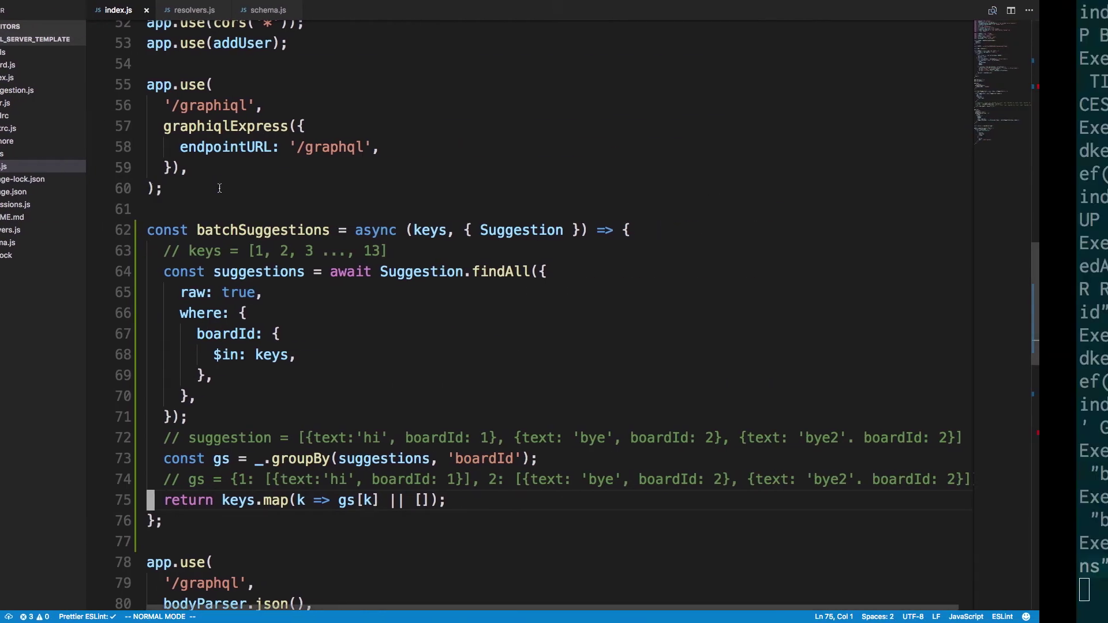
{"action": "key", "text": "super+Tab"}
{"action": "left_click_drag", "start_coordinate": [220, 520], "coordinate": [19, 444]}
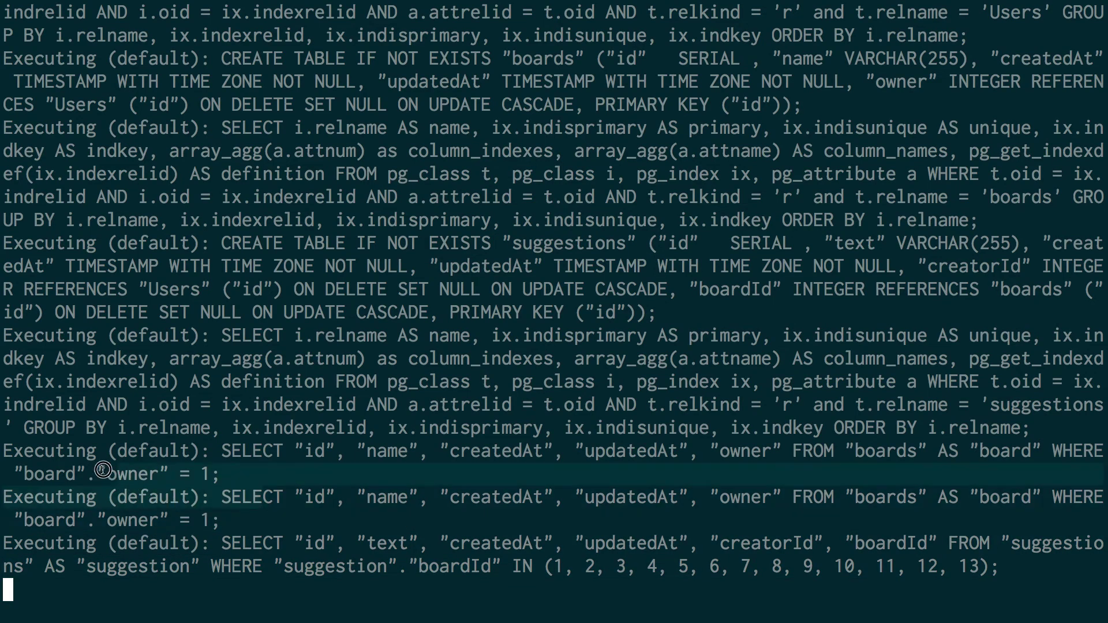
{"action": "left_click", "coordinate": [254, 520]}
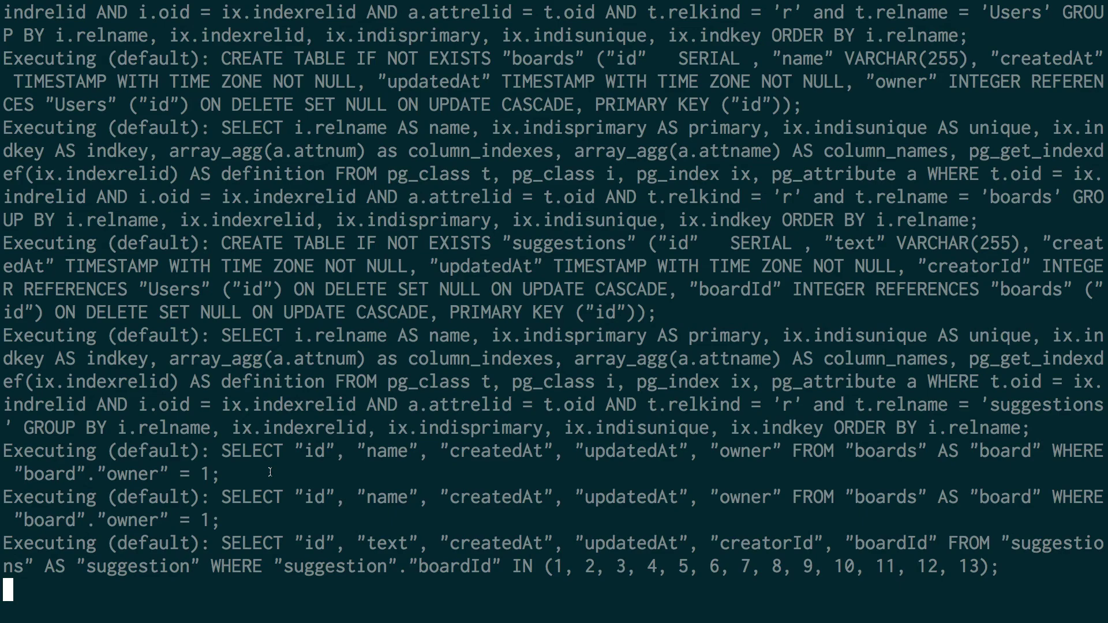
{"action": "key", "text": "alt+Tab"}
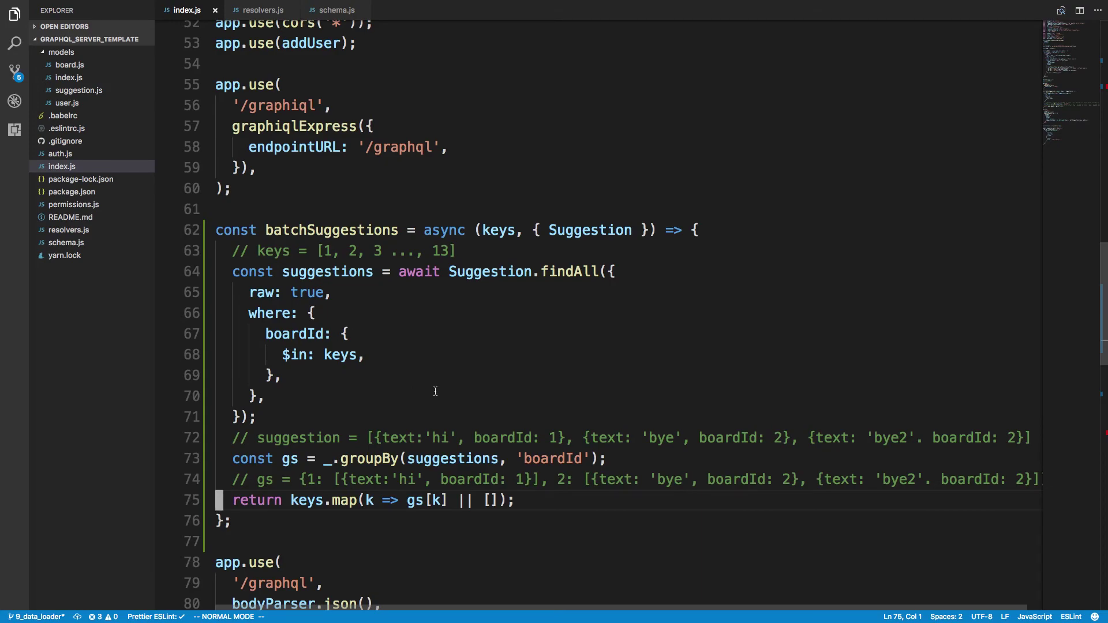
{"action": "scroll", "coordinate": [428, 416], "scroll_direction": "down", "scroll_amount": 3}
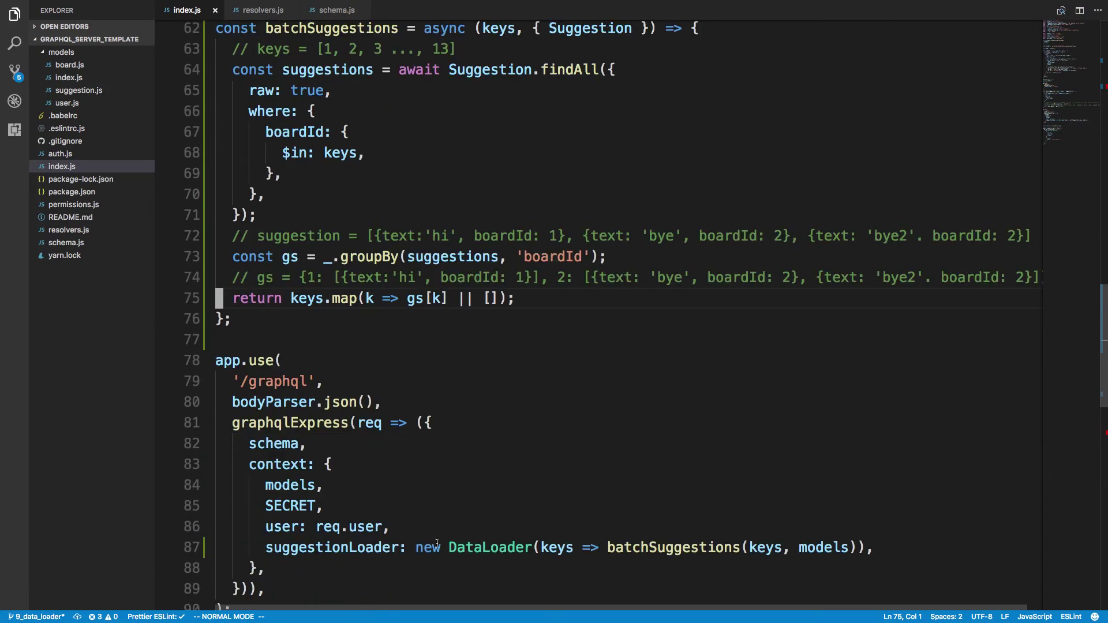
{"action": "scroll", "coordinate": [417, 538], "scroll_direction": "up", "scroll_amount": 5}
{"action": "scroll", "coordinate": [417, 538], "scroll_direction": "down", "scroll_amount": 3}
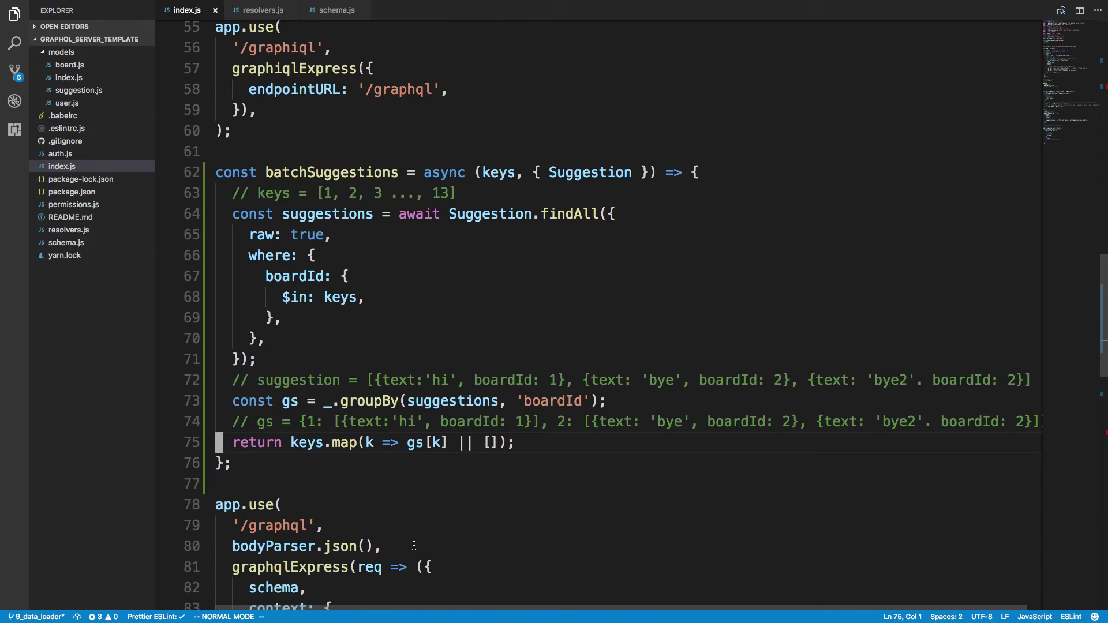
{"action": "scroll", "coordinate": [412, 546], "scroll_direction": "down", "scroll_amount": 3}
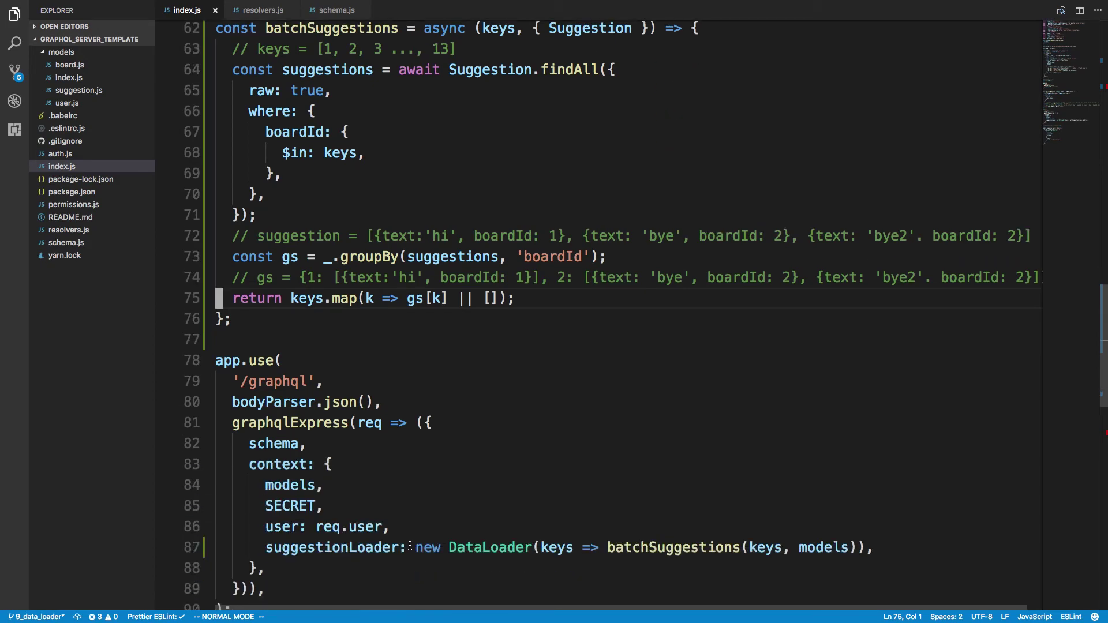
{"action": "scroll", "coordinate": [411, 547], "scroll_direction": "down", "scroll_amount": 3}
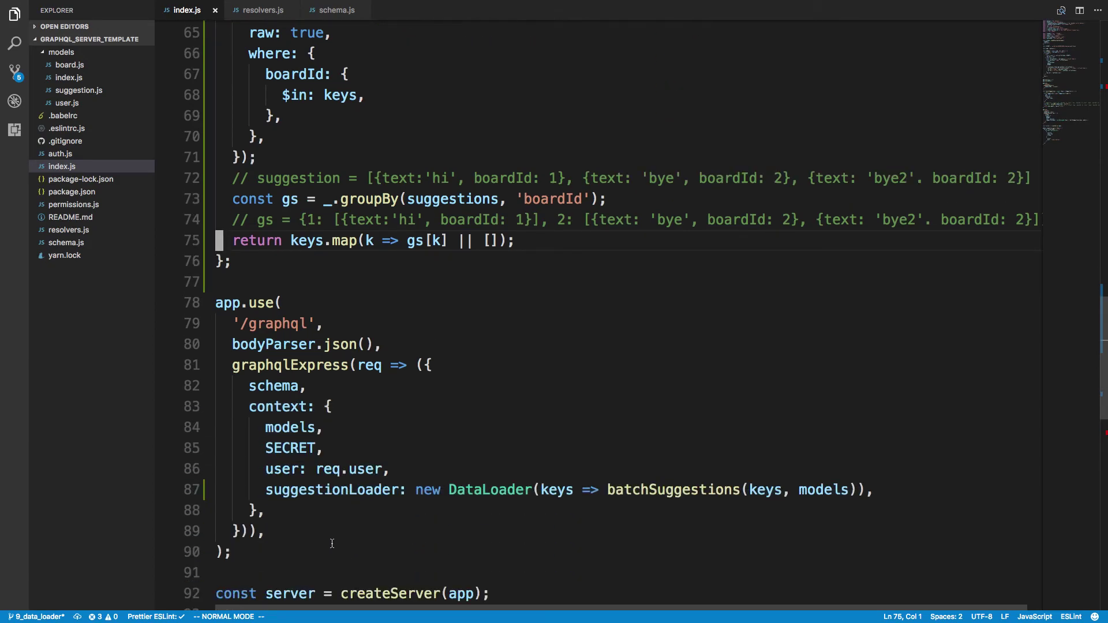
{"action": "key", "text": "ctrl+Tab"}
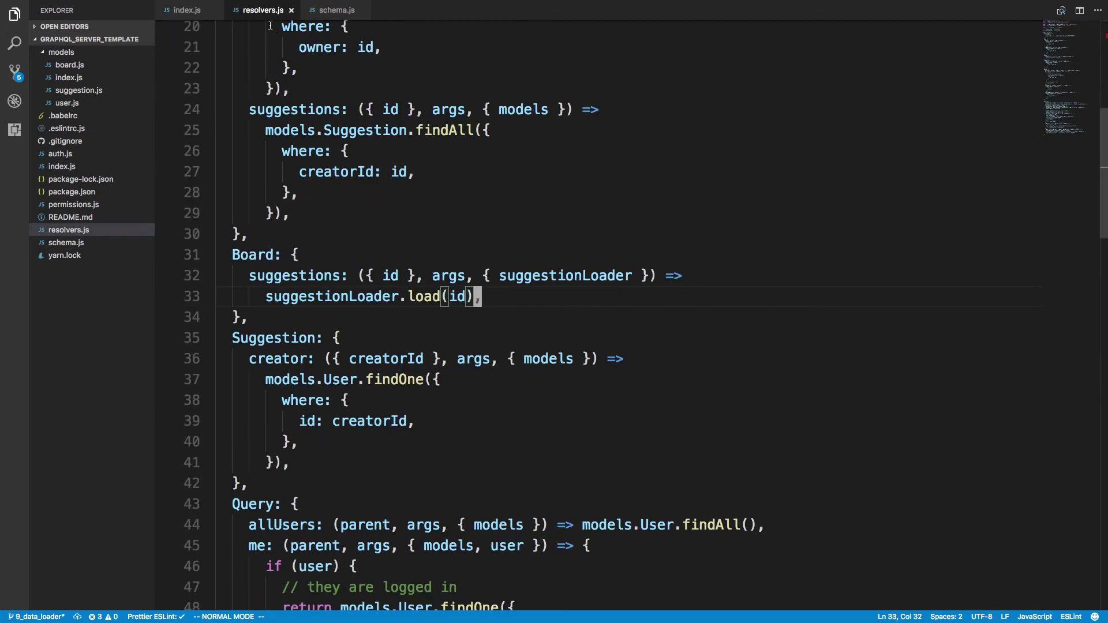
{"action": "scroll", "coordinate": [360, 398], "scroll_direction": "down", "scroll_amount": 3}
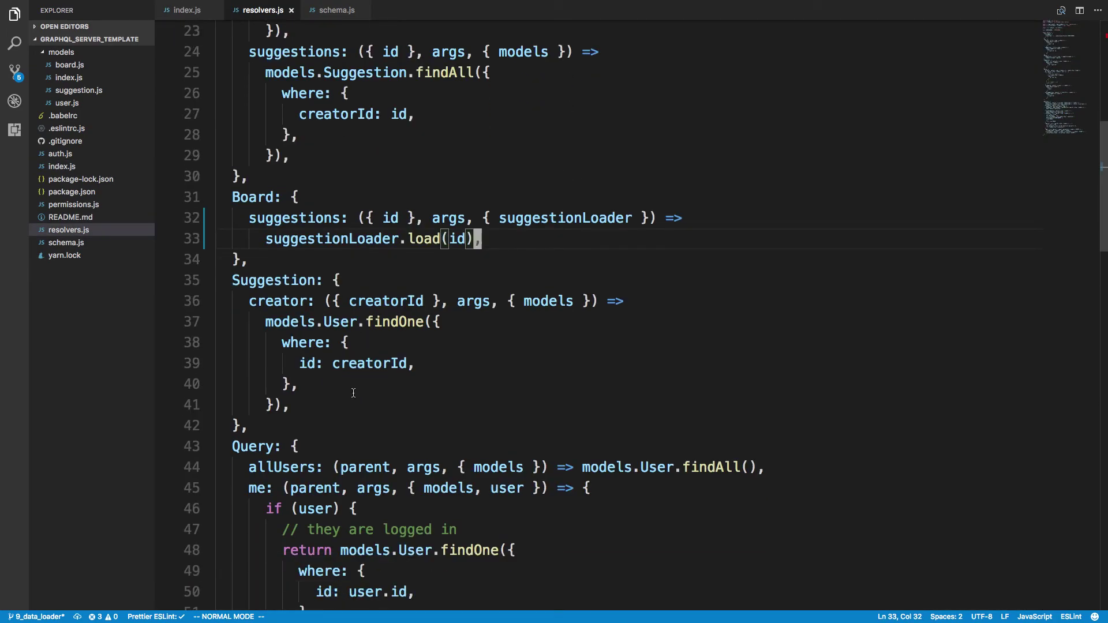
{"action": "scroll", "coordinate": [372, 355], "scroll_direction": "up", "scroll_amount": 4}
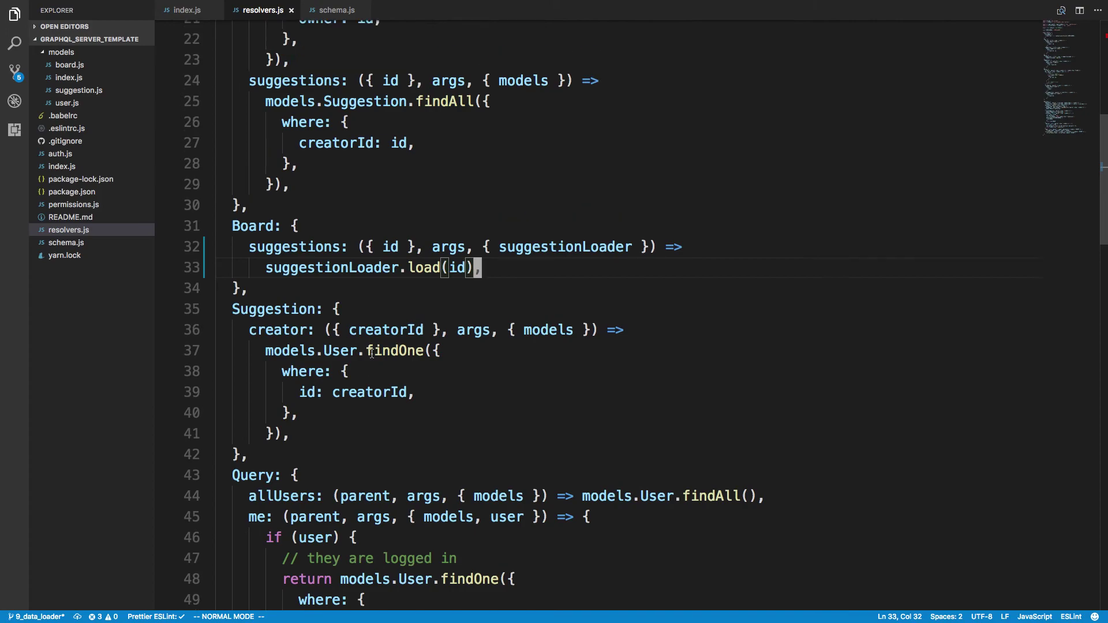
{"action": "scroll", "coordinate": [372, 355], "scroll_direction": "up", "scroll_amount": 4}
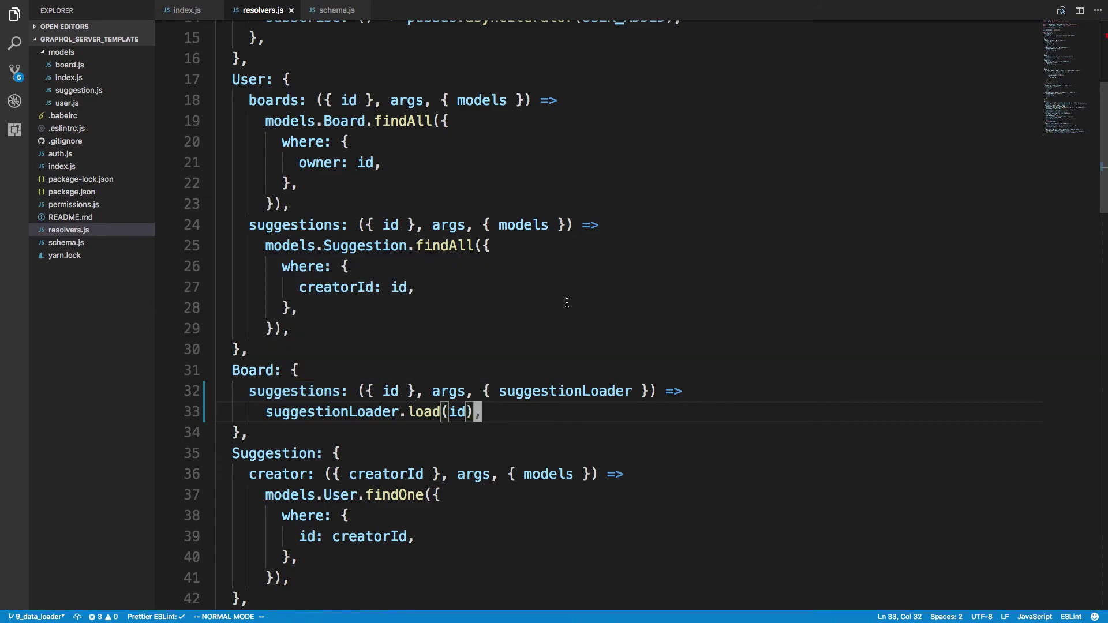
{"action": "scroll", "coordinate": [530, 239], "scroll_direction": "up", "scroll_amount": 3}
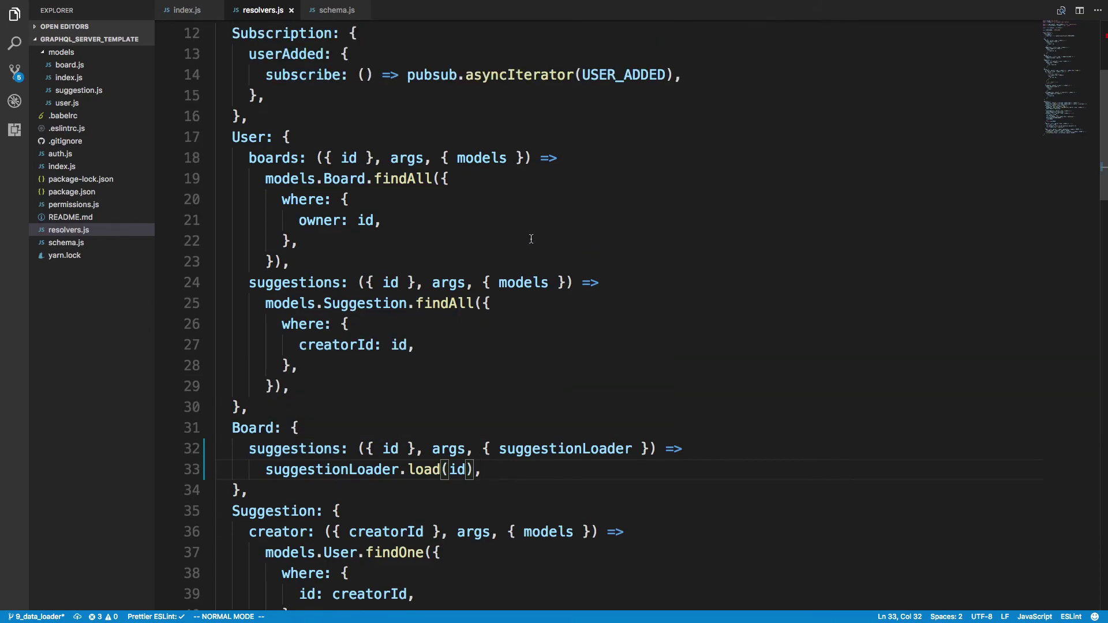
{"action": "left_click", "coordinate": [186, 9]}
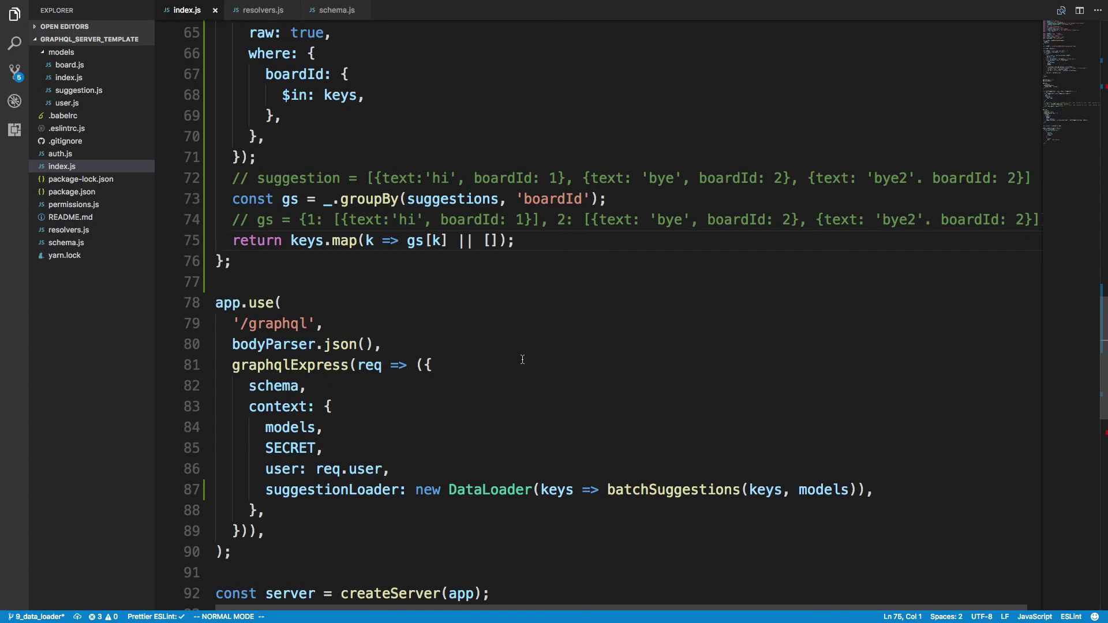
{"action": "left_click", "coordinate": [514, 487]}
{"action": "key", "text": "k"}
{"action": "key", "text": "k"}
{"action": "key", "text": "k"}
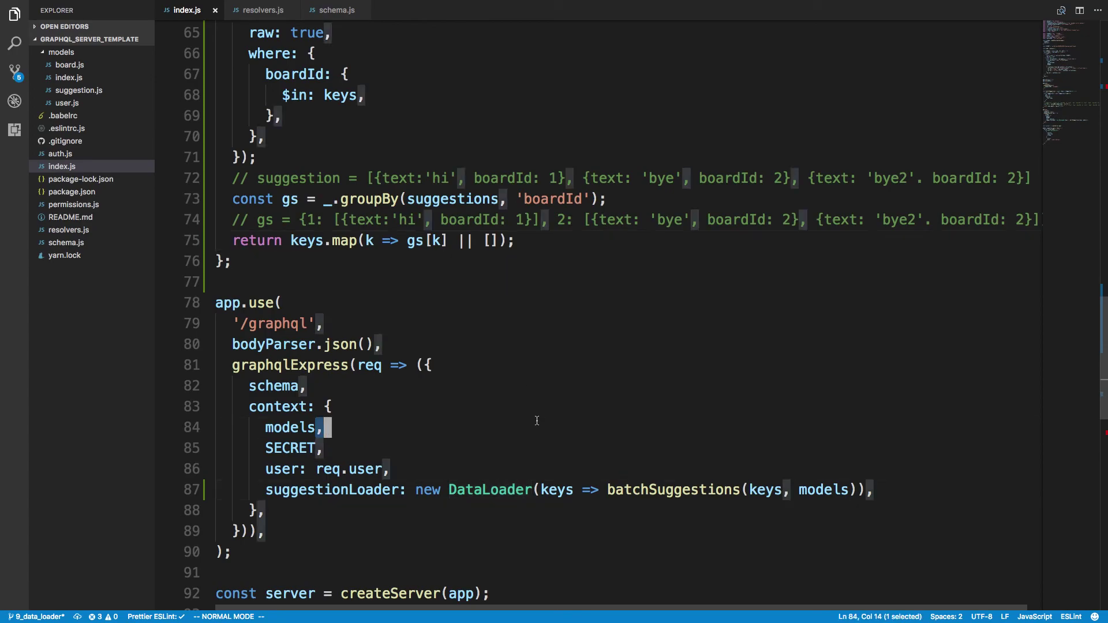
{"action": "left_click", "coordinate": [464, 279]}
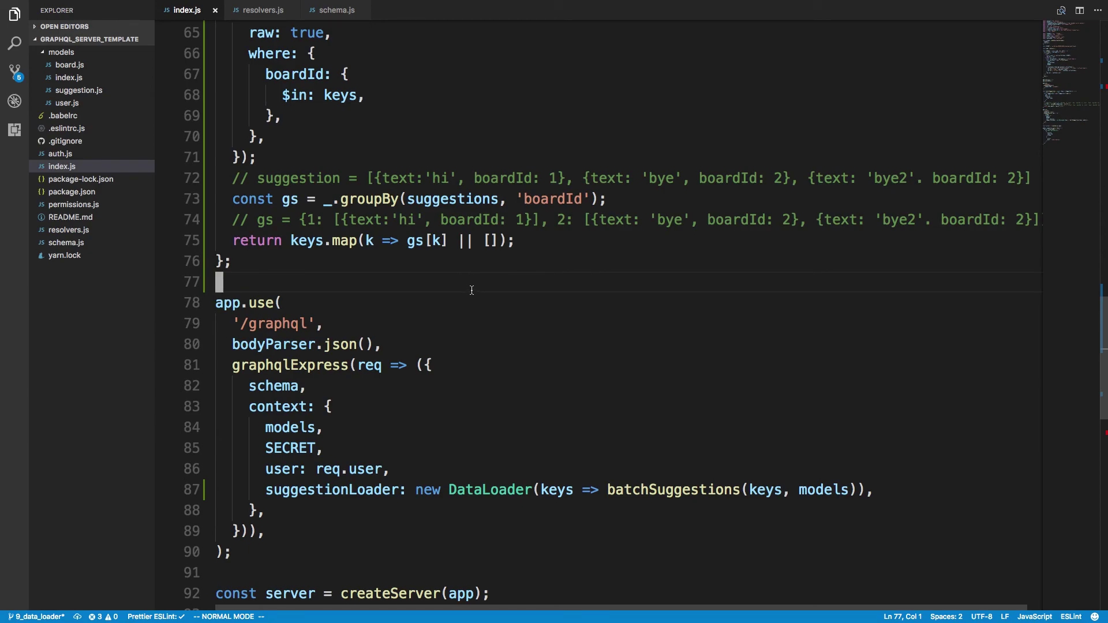
{"action": "scroll", "coordinate": [476, 333], "scroll_direction": "up", "scroll_amount": 3}
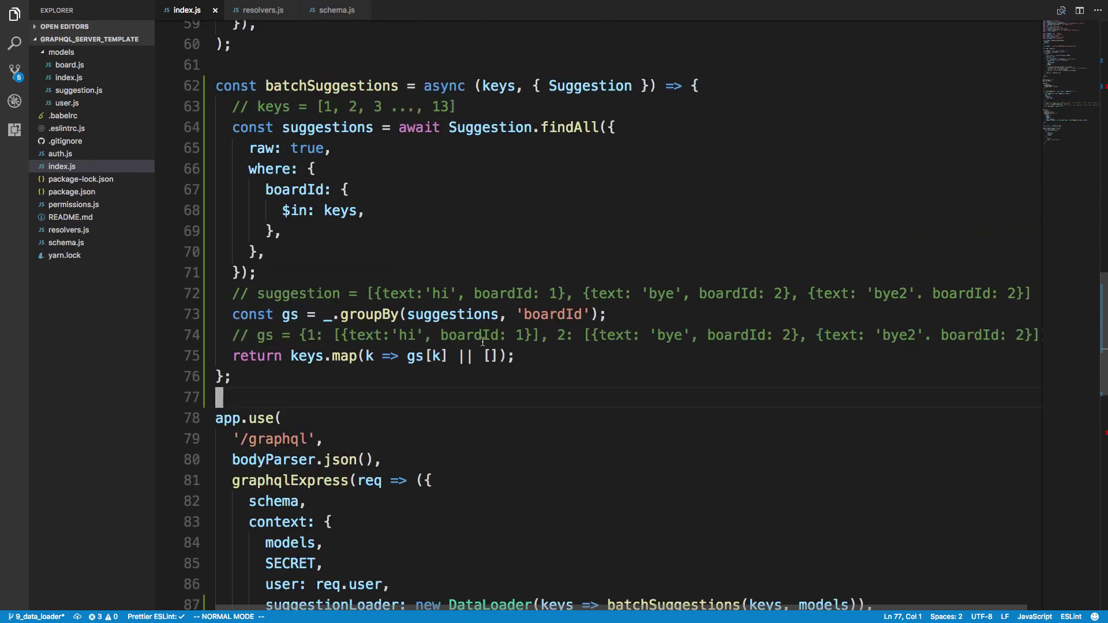